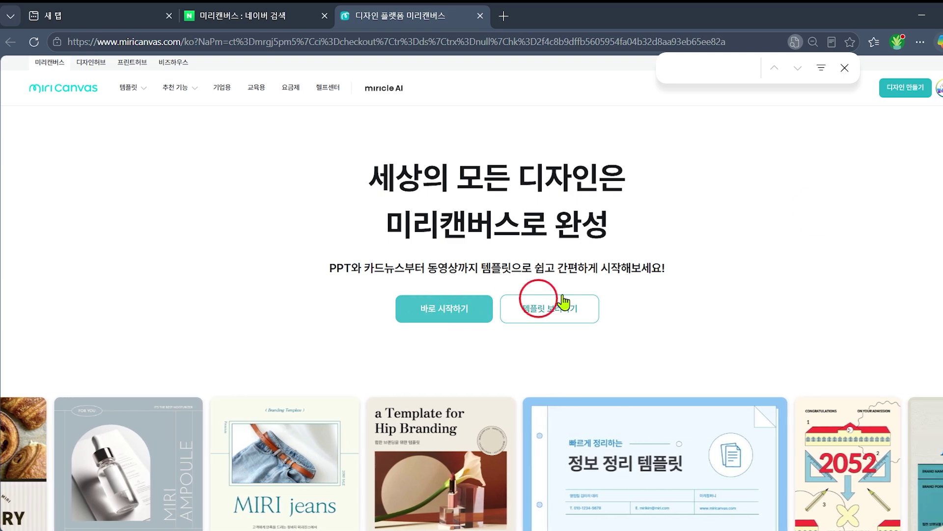
- Start a new design and create a YouTube Shorts video project at 1080 × 1920 px
click(904, 91)
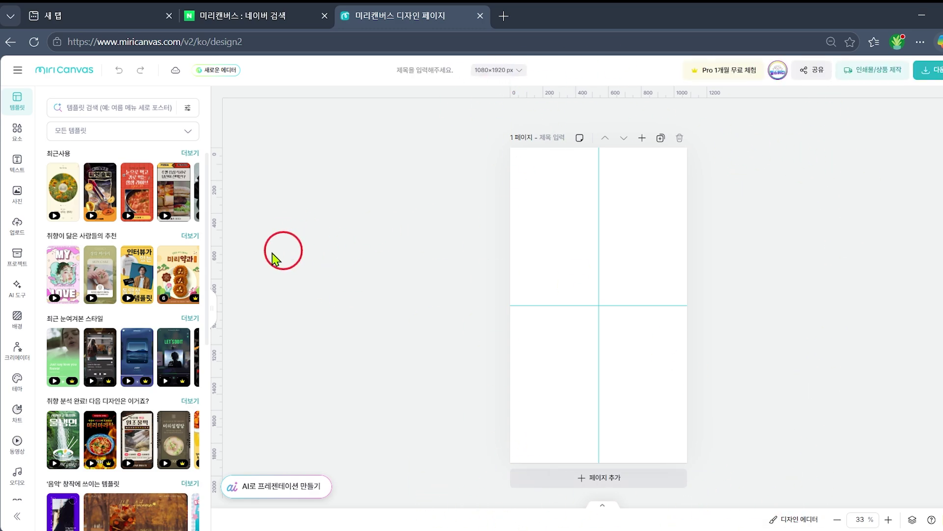
click(17, 74)
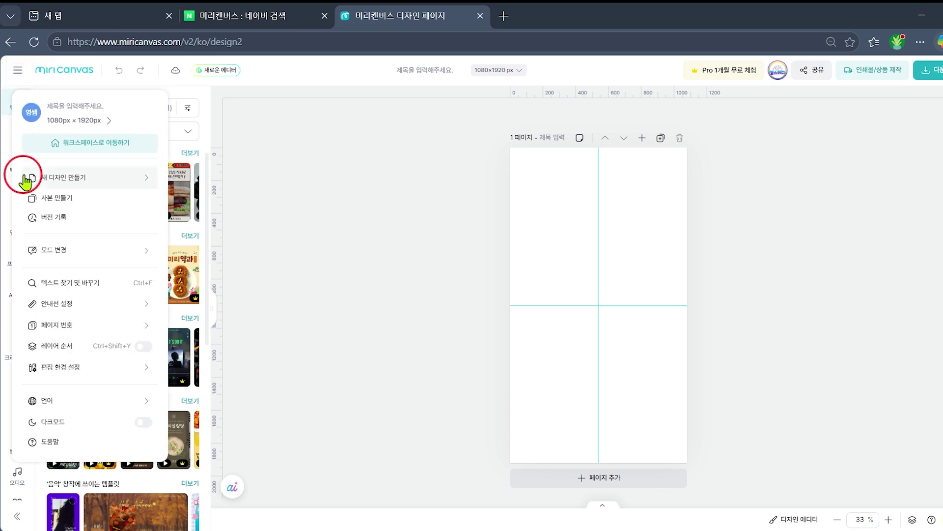
mouse_move(57, 186)
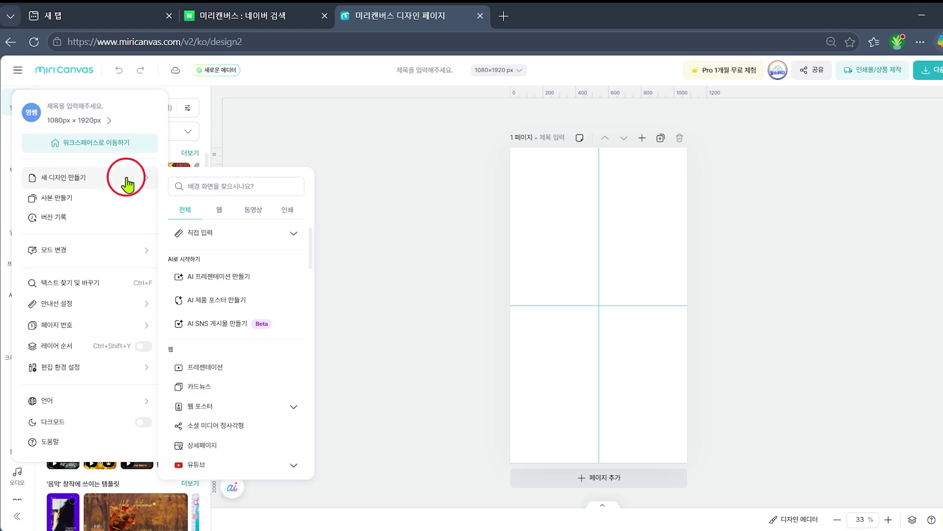
click(254, 211)
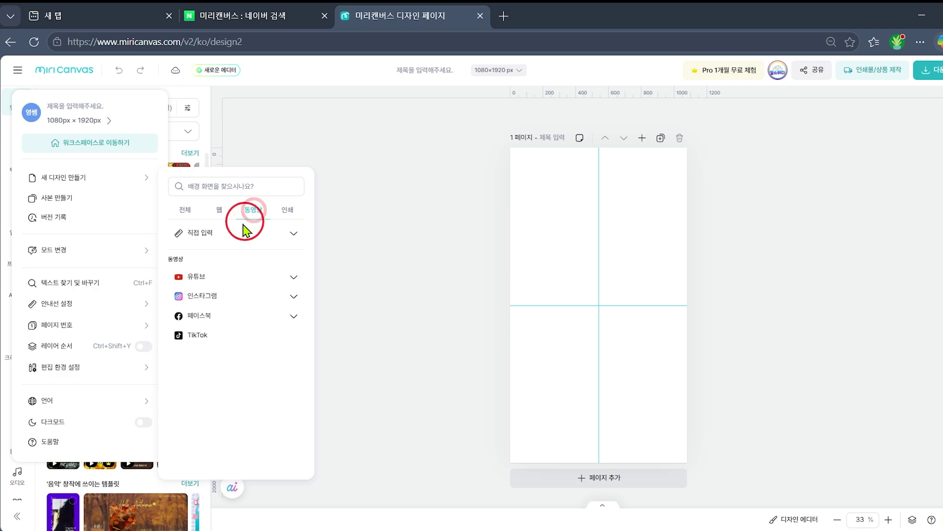
click(197, 283)
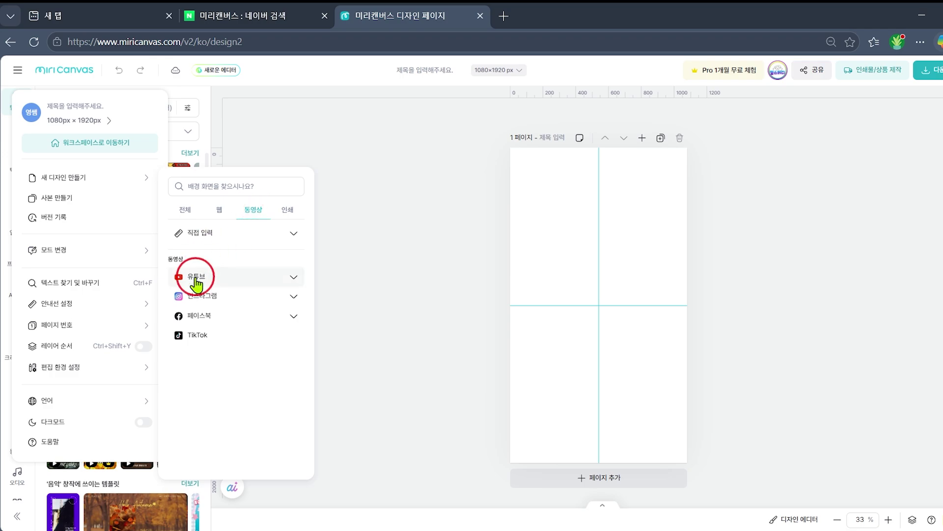
click(195, 278)
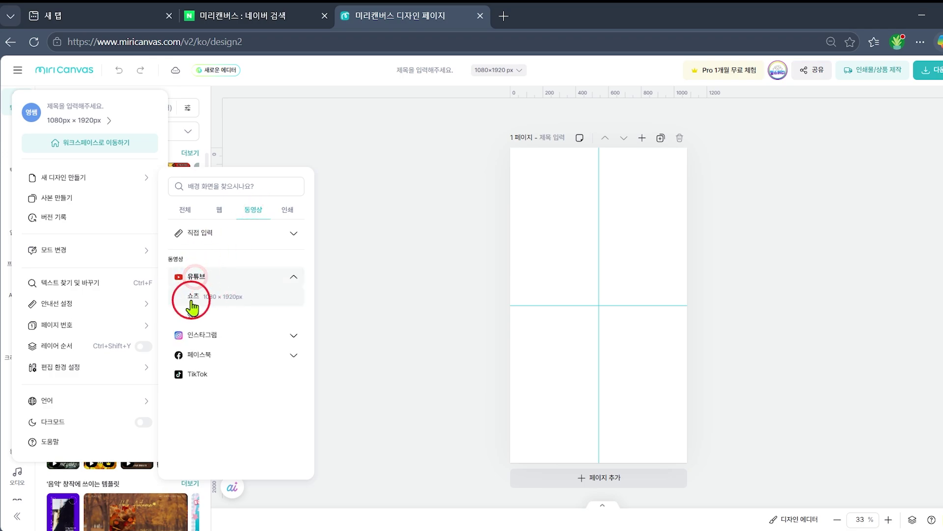
click(191, 284)
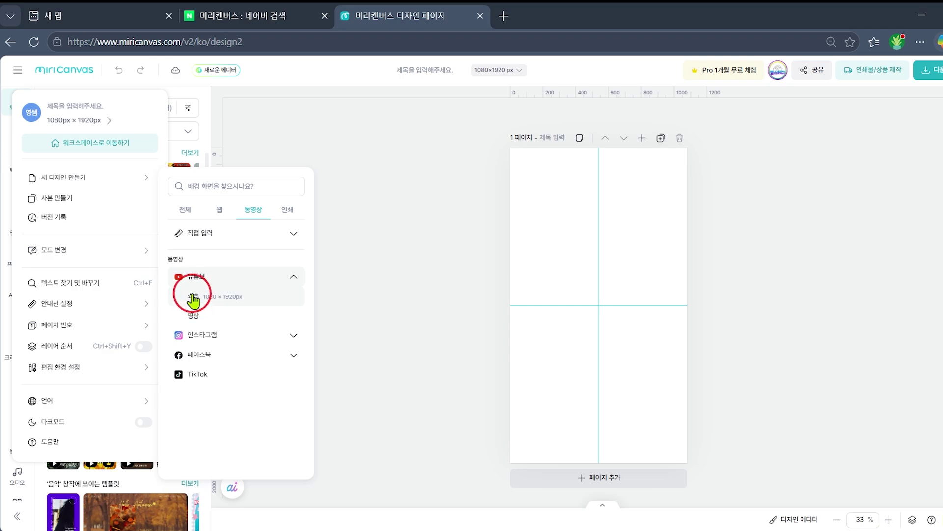
click(194, 298)
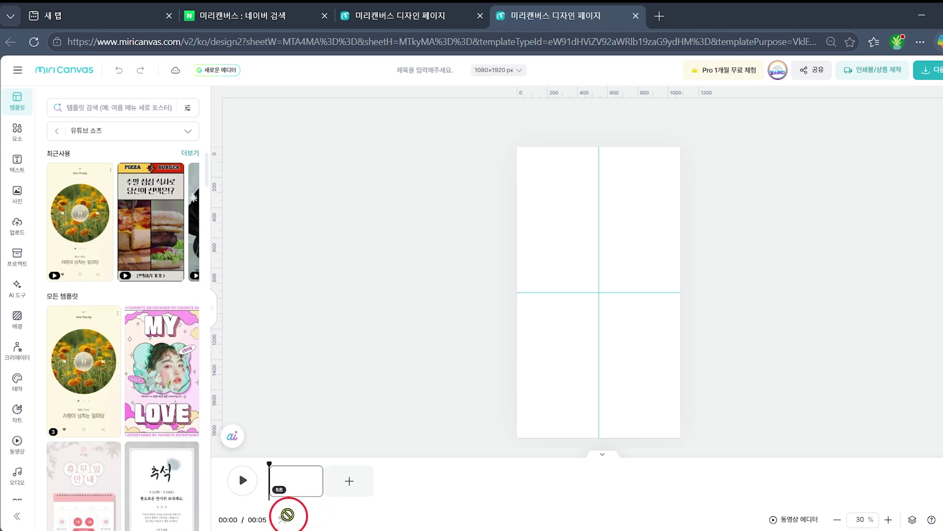
- Search the photo library for "생일케잌"
mouse_move(259, 467)
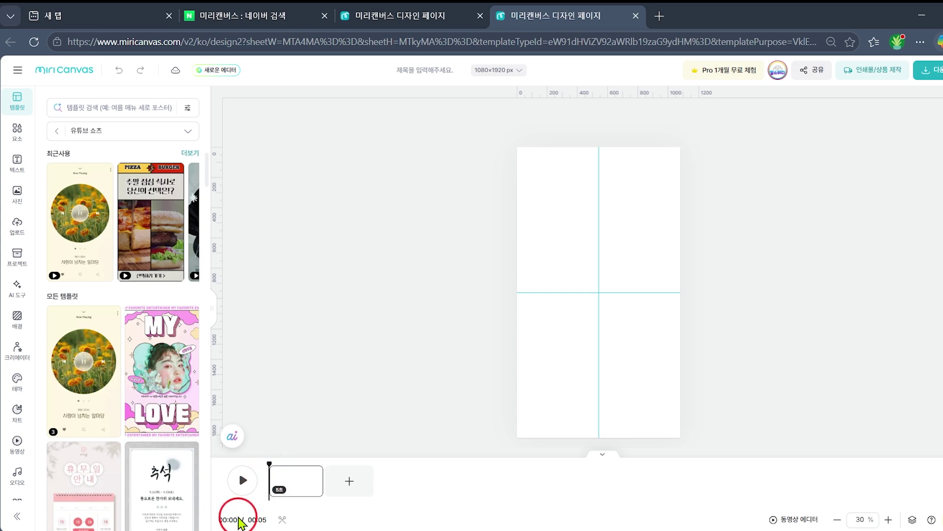
mouse_move(280, 489)
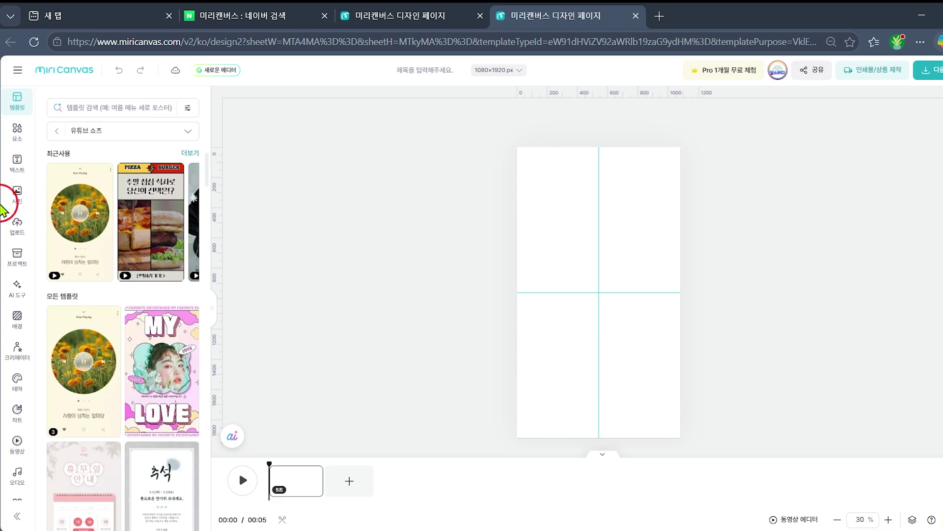
click(16, 194)
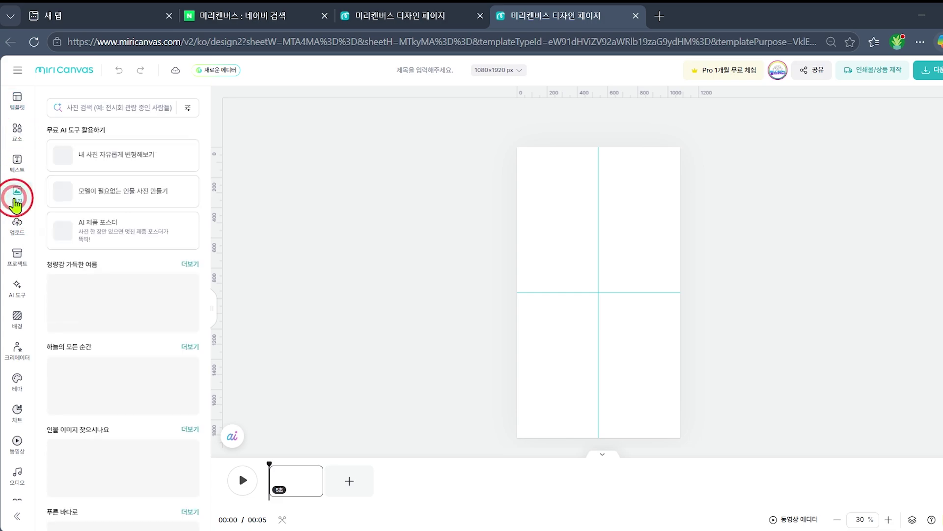
click(63, 110)
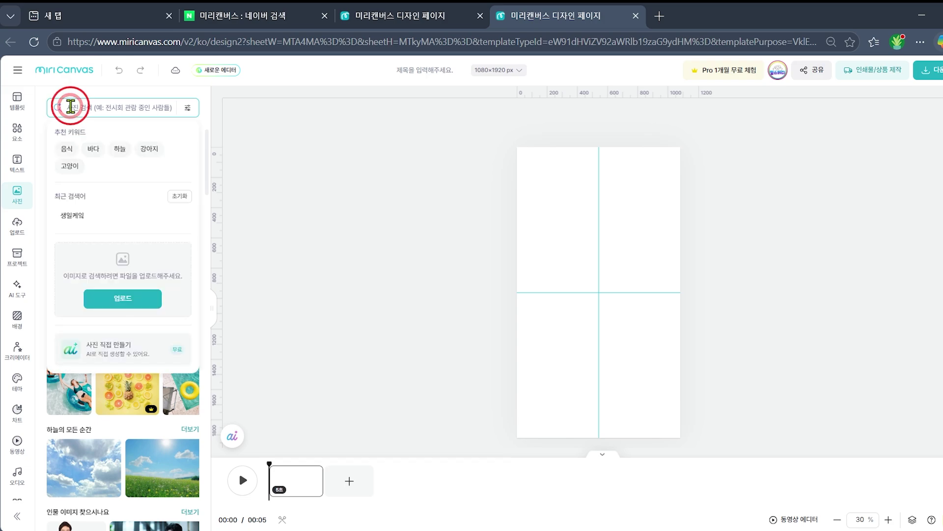
text(생일)
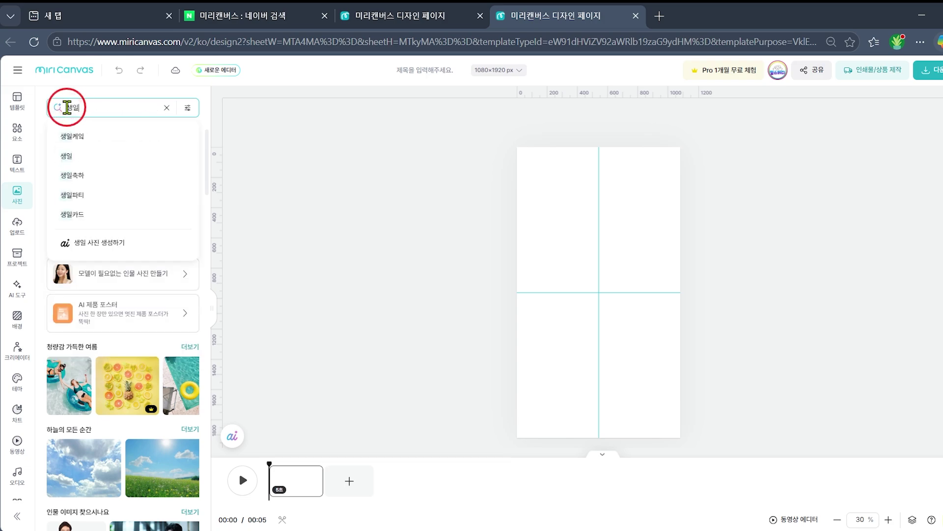
text(케익\)
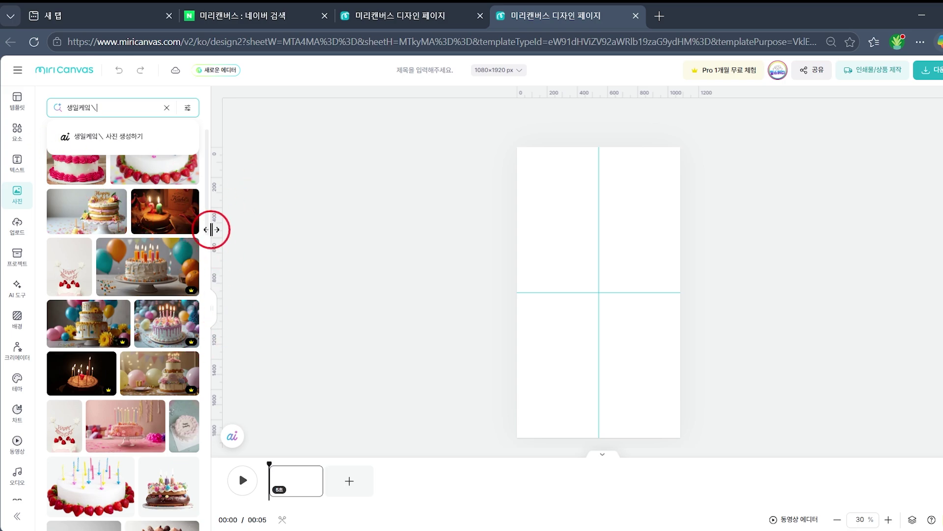
key(BackSpace)
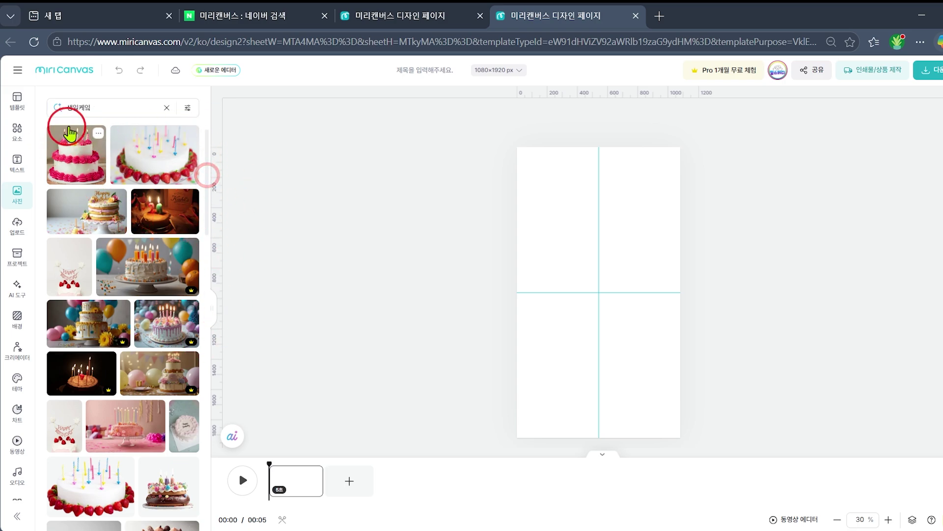
- Add the photo of the pink-and-white birthday cake to the page and enlarge it to span the full page width
click(79, 186)
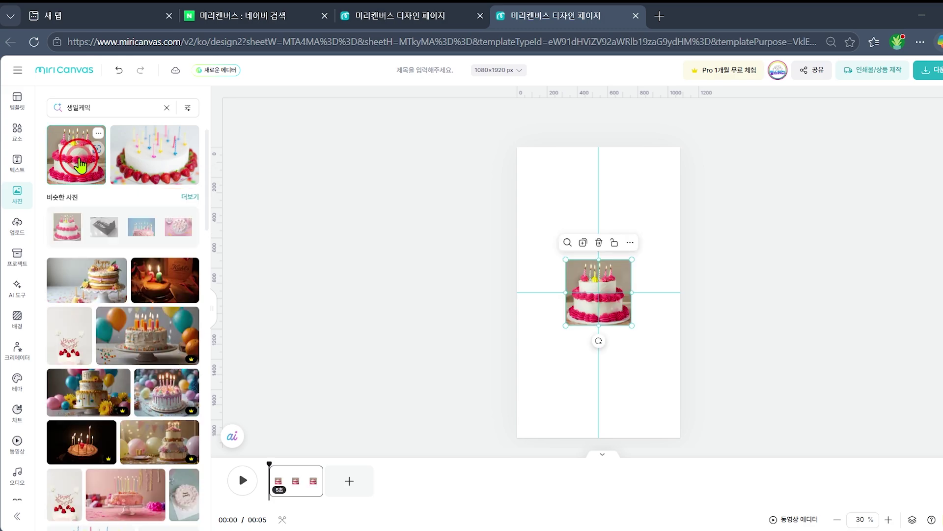
drag(566, 259, 596, 302)
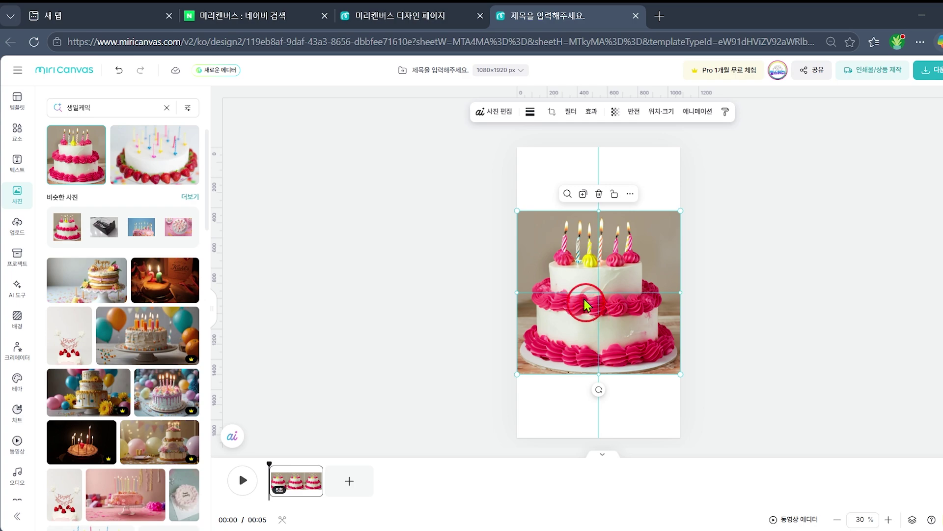
drag(517, 211, 520, 209)
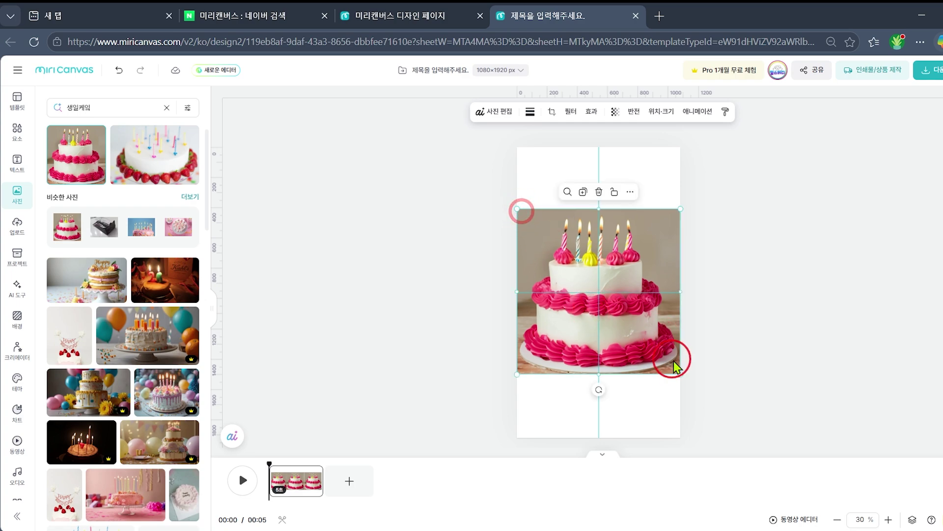
drag(679, 372, 679, 374)
click(452, 215)
click(634, 272)
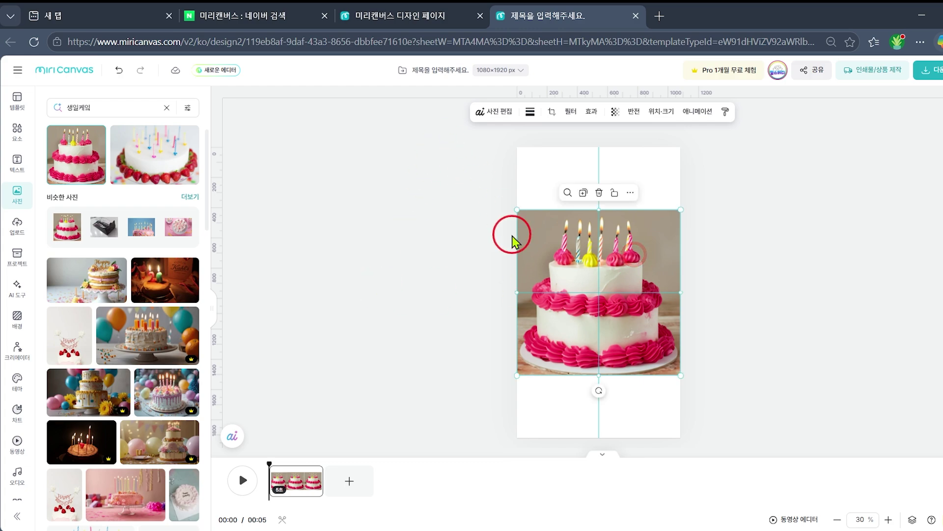
click(426, 211)
click(611, 239)
click(465, 205)
click(632, 262)
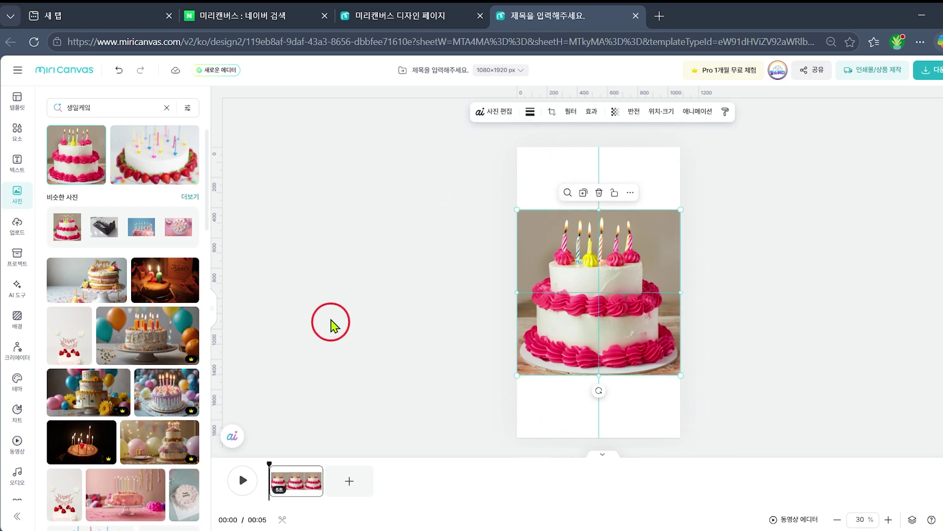
- Select the page background instead of the photo and fill it with medium purple from the basic palette
click(530, 165)
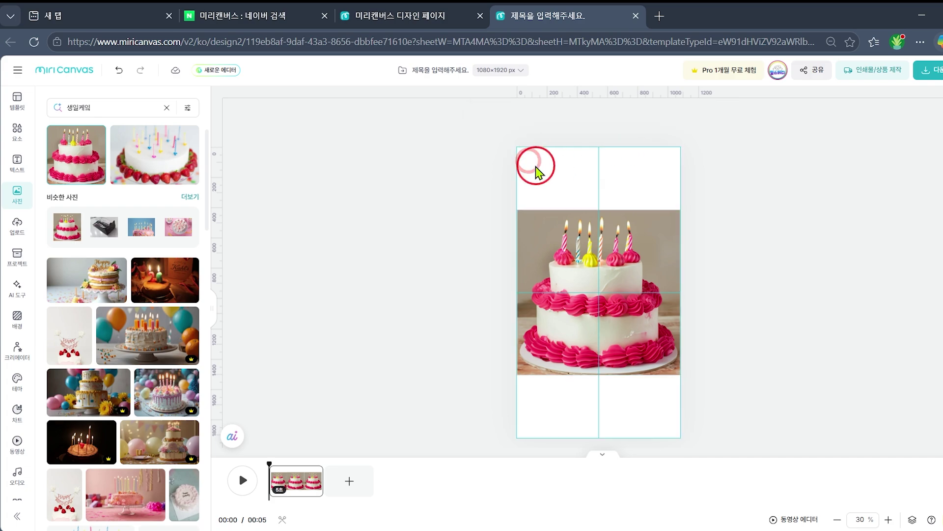
click(464, 191)
click(604, 179)
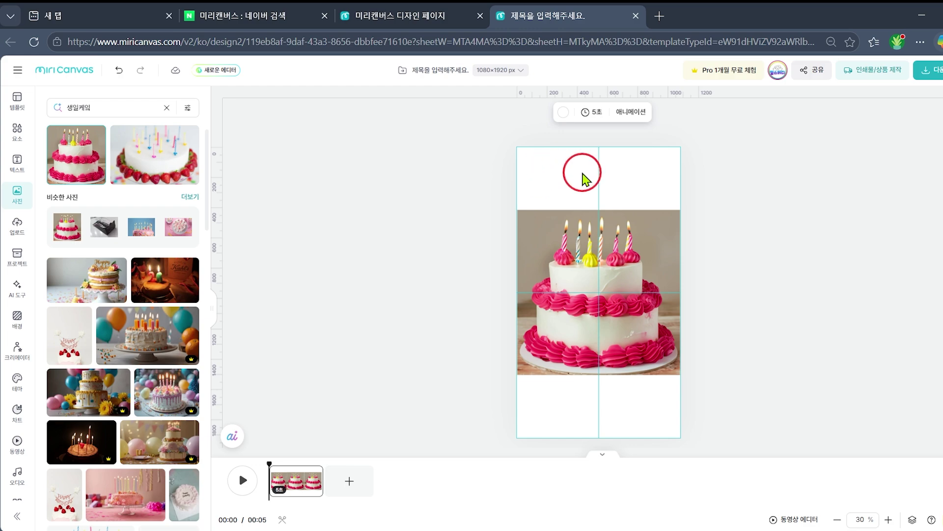
click(554, 183)
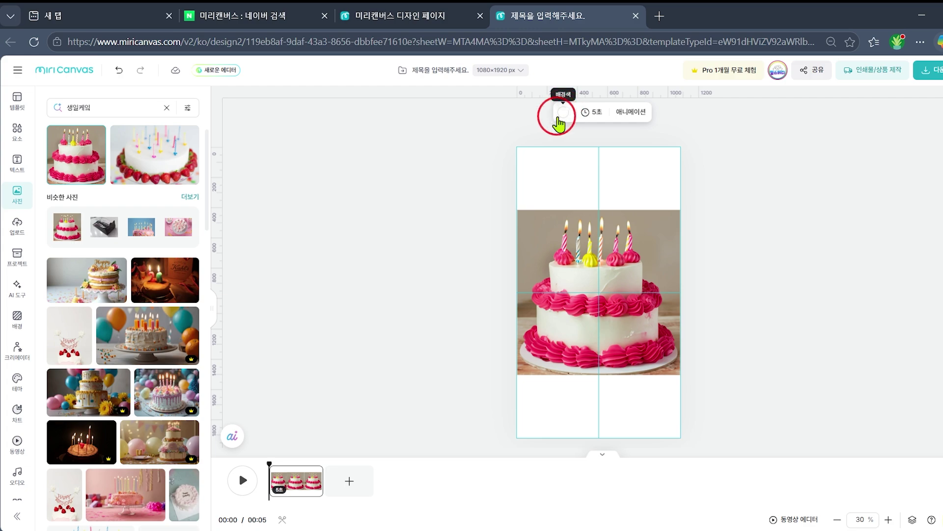
click(564, 113)
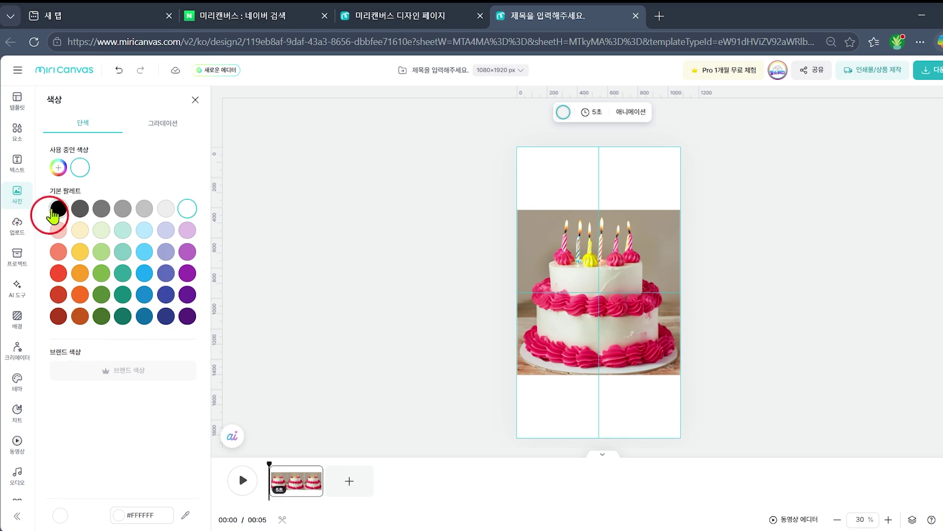
click(187, 252)
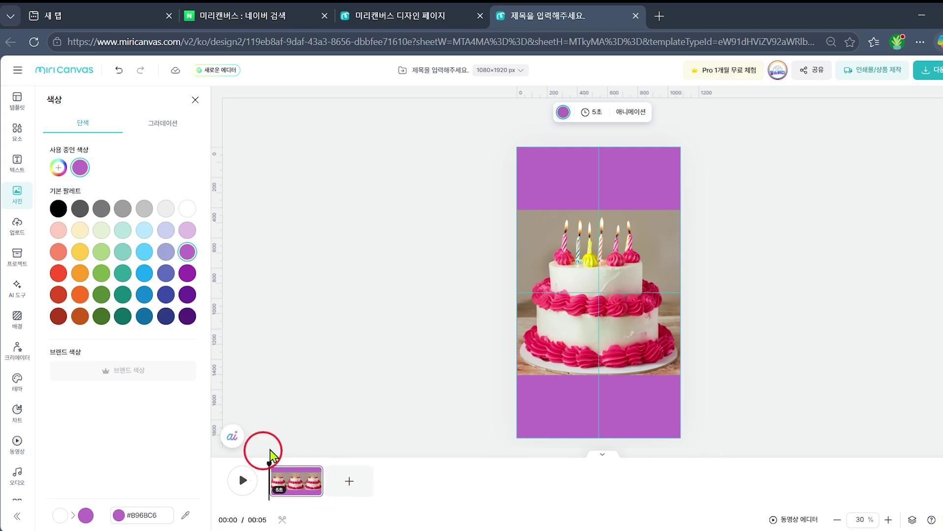
- Scrub the playhead to several moments within the first page's clip, ending at 00:01
click(281, 486)
click(295, 486)
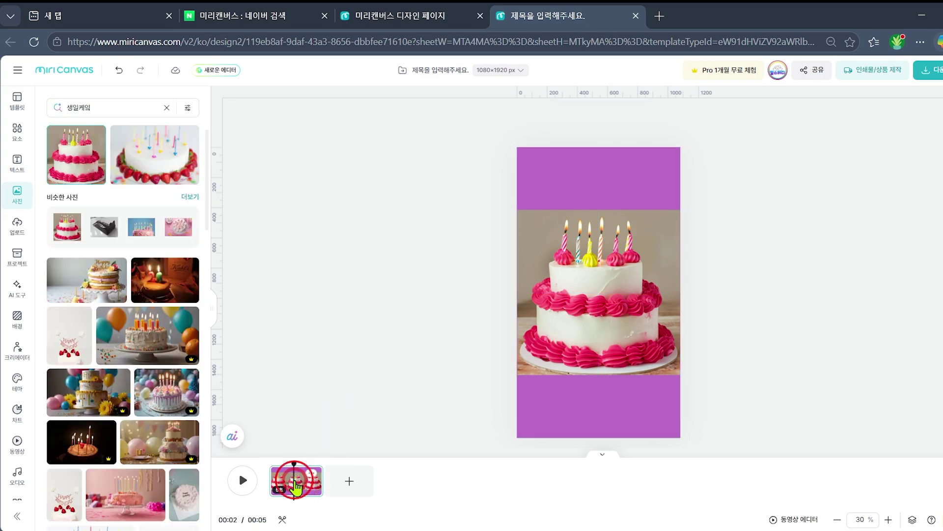
click(301, 481)
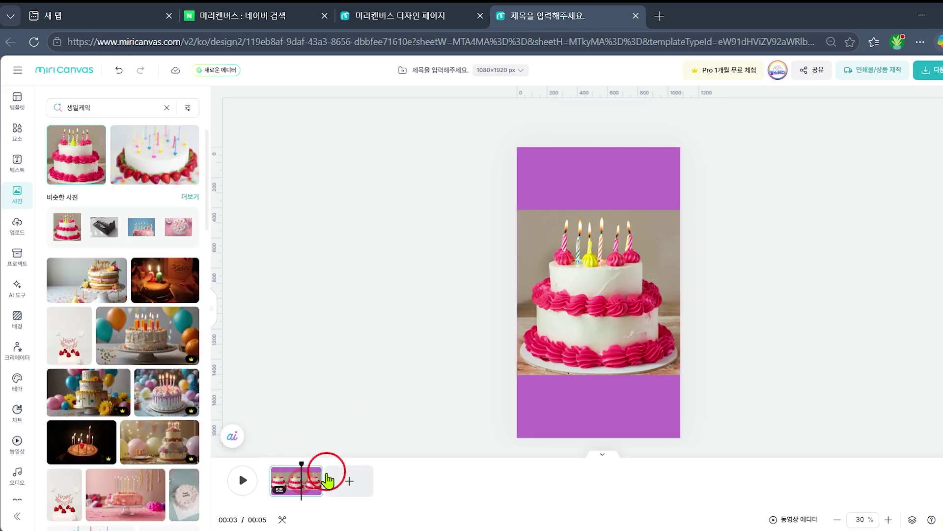
click(285, 478)
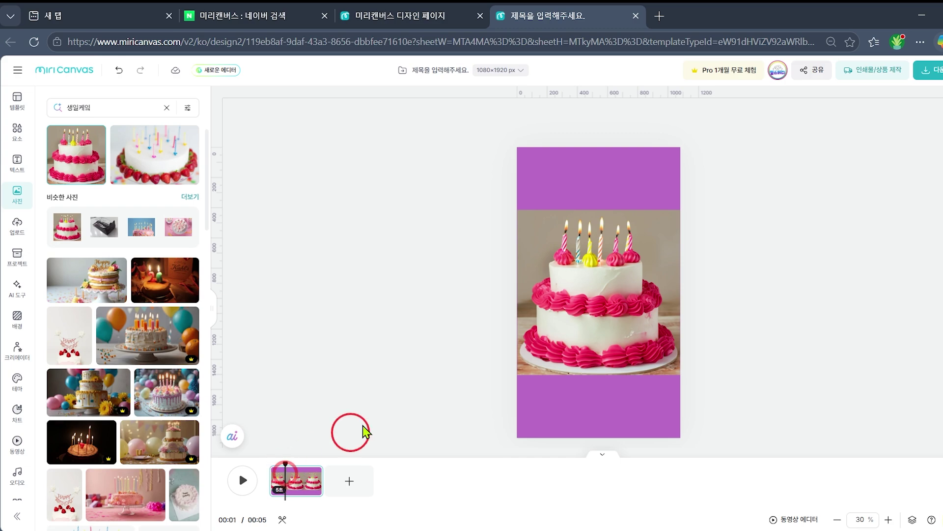
- Select the page background and set the page's playback time to 0.1 seconds
click(565, 173)
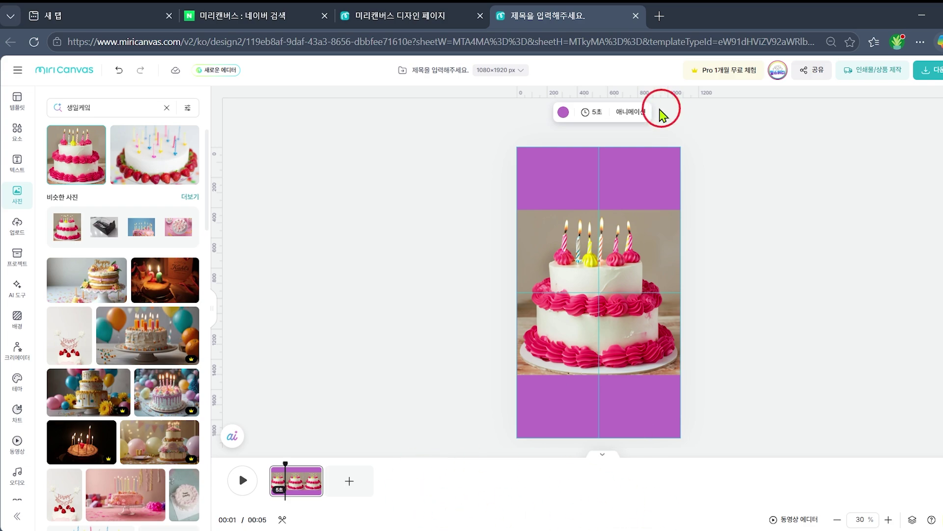
click(593, 120)
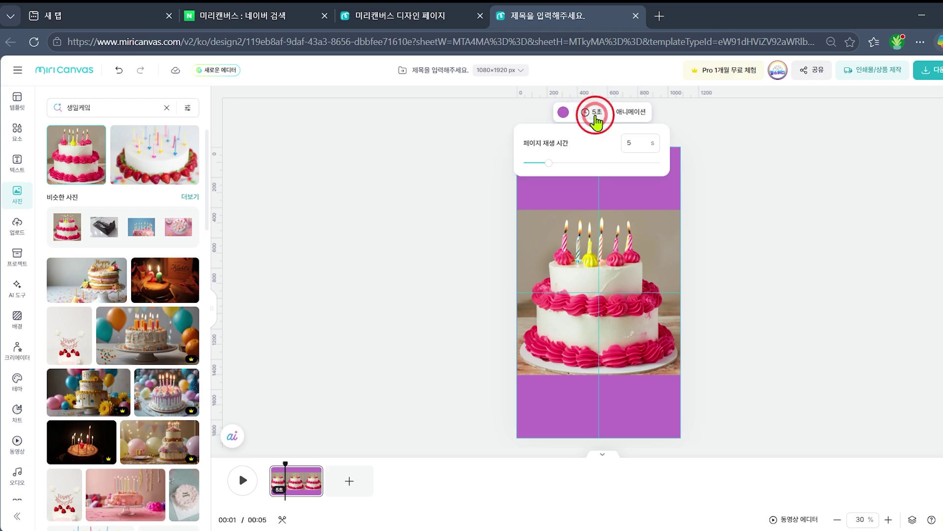
click(639, 142)
text(0.1)
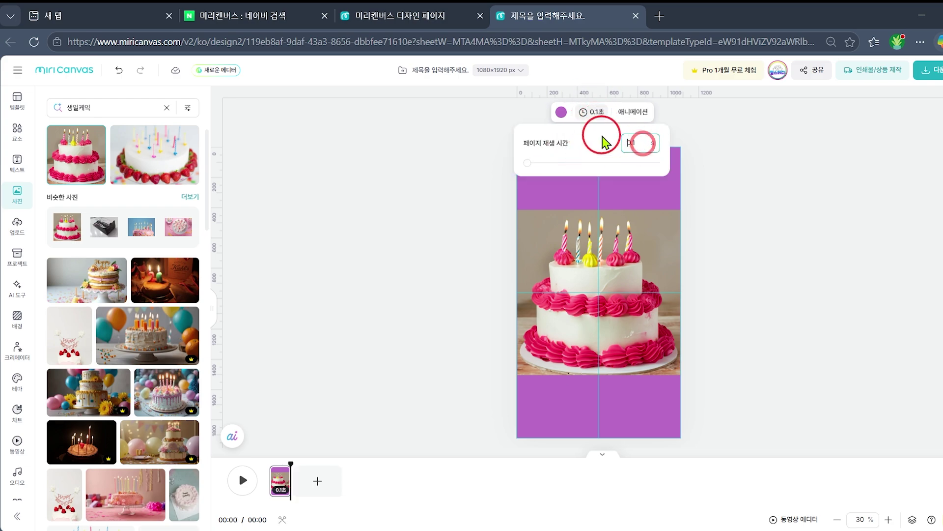
- Try page playback times of 2.7 and 3 seconds, and clear the entry back to 0.1 seconds
click(527, 163)
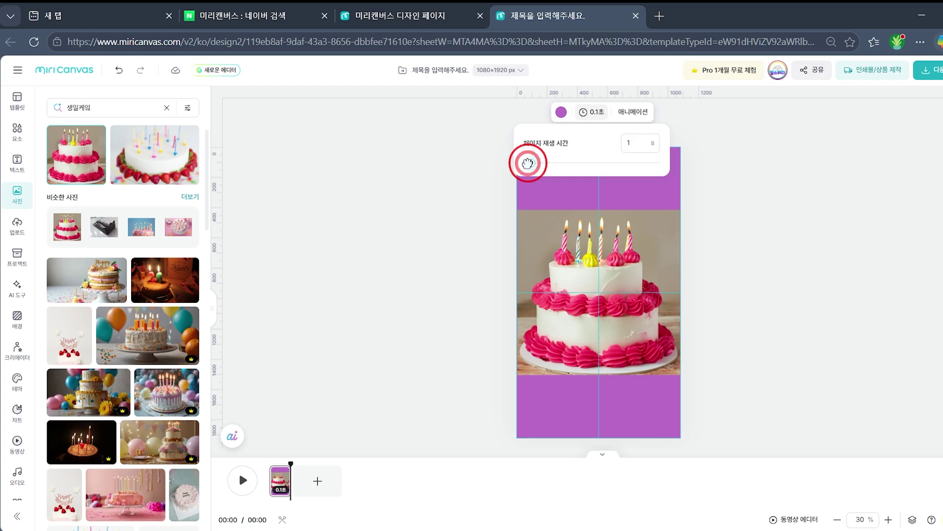
click(627, 143)
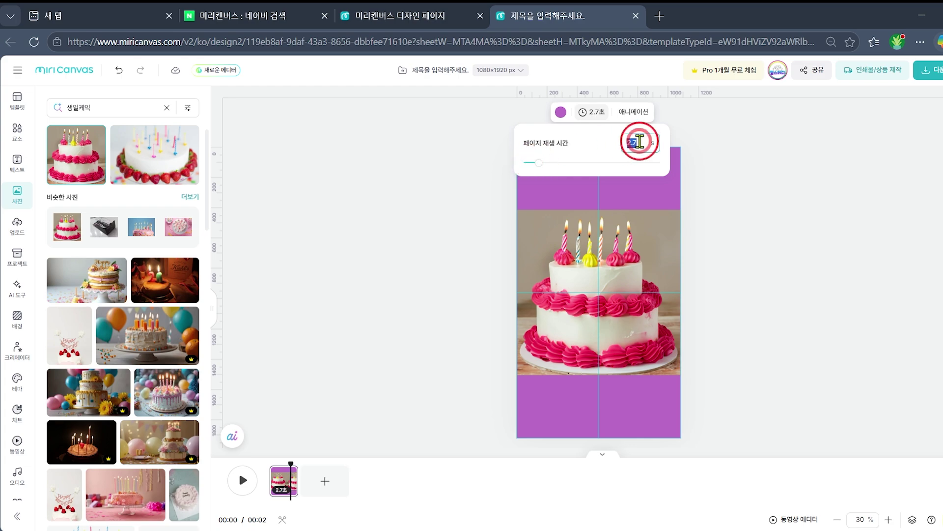
drag(637, 143, 631, 143)
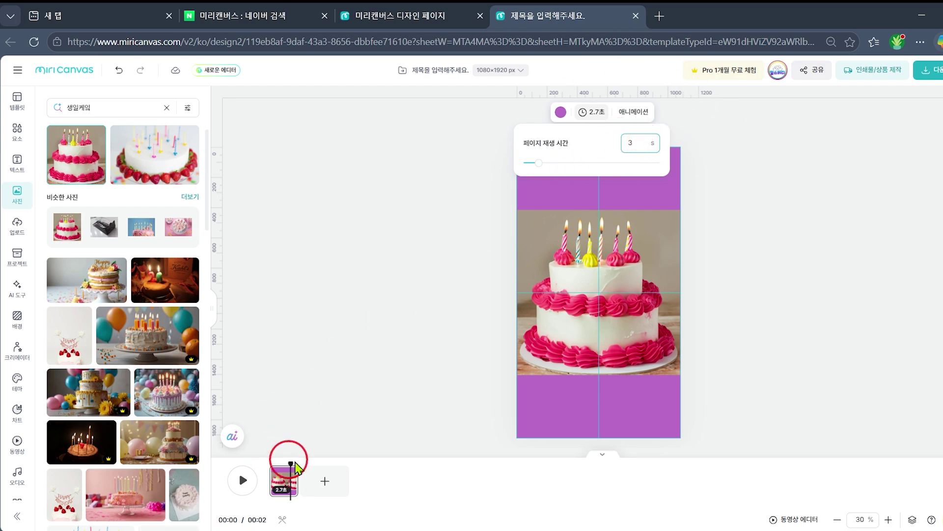
key(BackSpace)
key(Return)
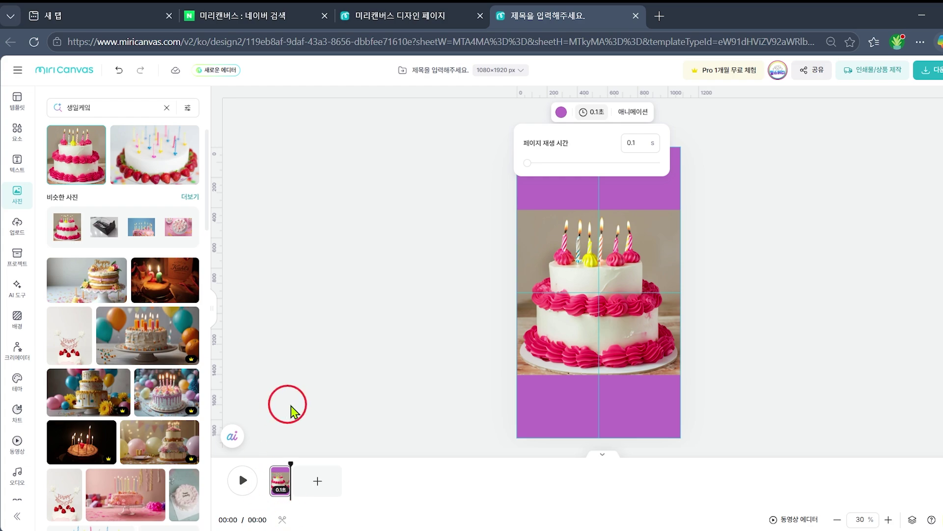
- Close the playback time settings and search the elements library for "생일"
mouse_move(283, 477)
click(511, 135)
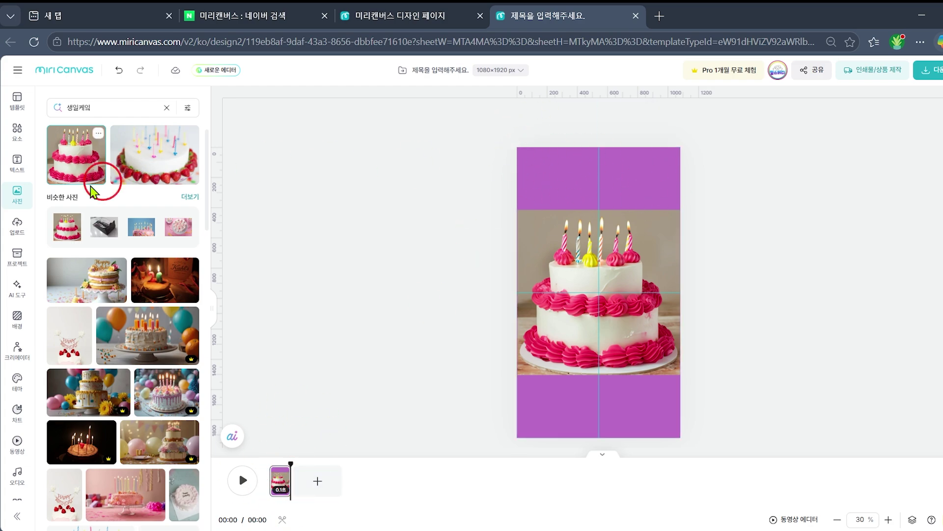
click(16, 130)
click(73, 106)
text(생)
key(BackSpace)
text(새)
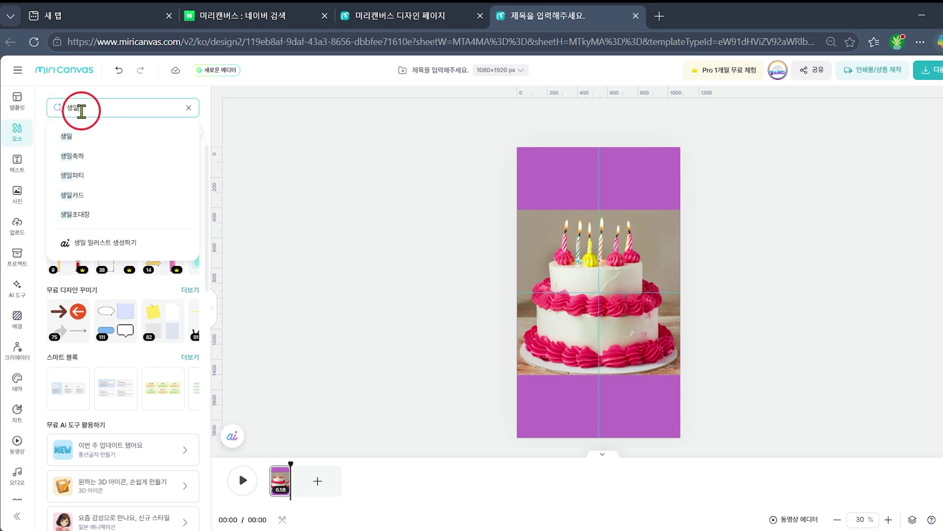
text(일)
key(Return)
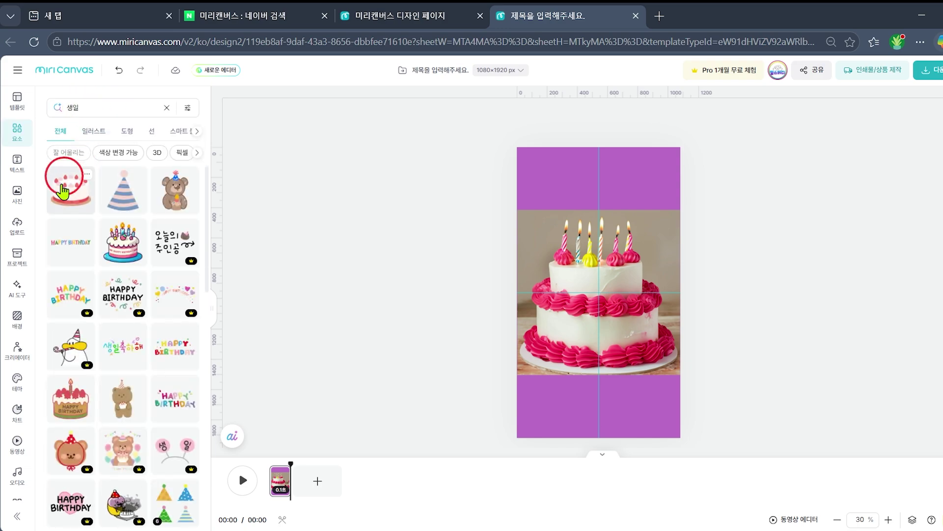
- Add the scattered multicolour confetti element, enlarge it to about the page width and place it over the cake's candles
scroll(54, 363, down, 3)
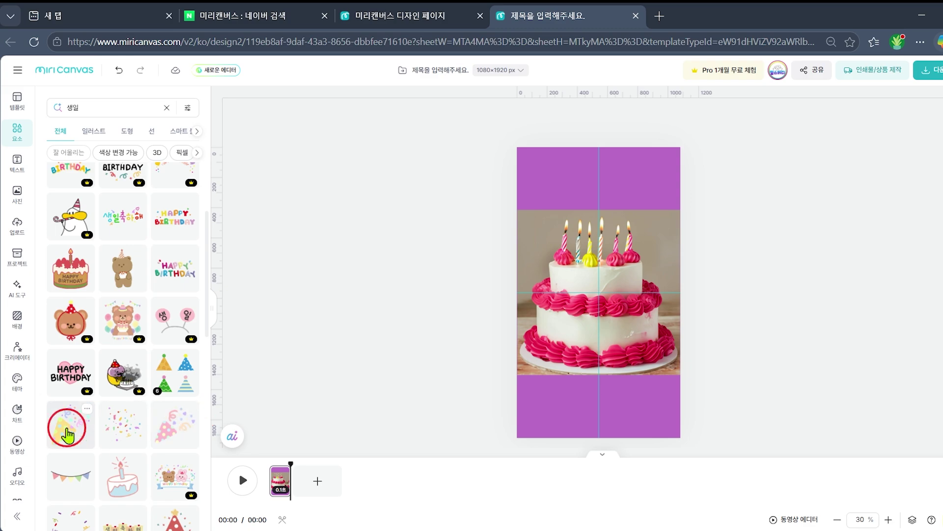
click(120, 435)
drag(593, 304, 690, 338)
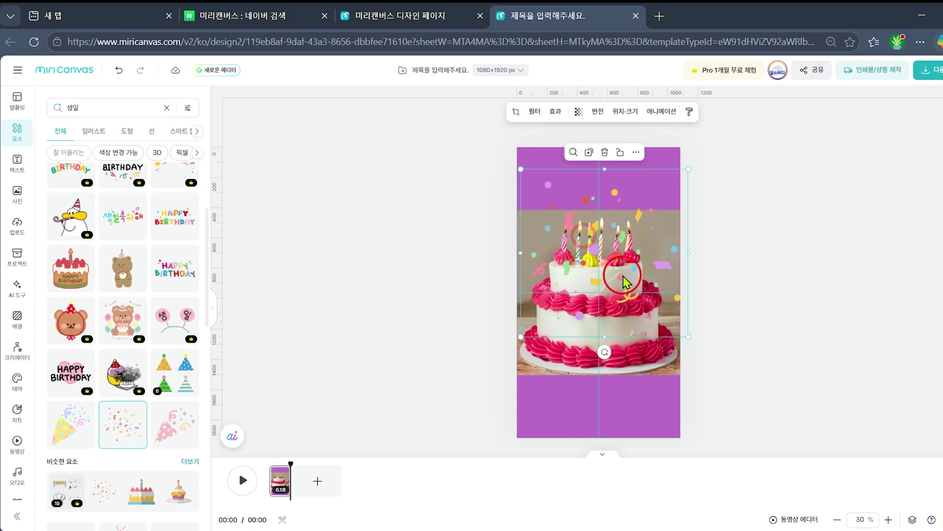
mouse_move(620, 275)
mouse_down()
mouse_move(609, 246)
mouse_move(614, 260)
mouse_up()
click(430, 253)
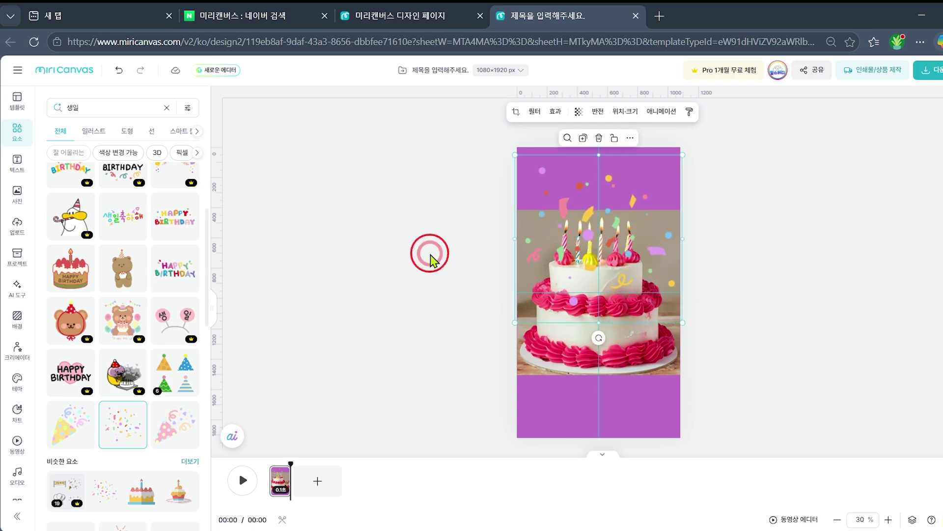
click(564, 211)
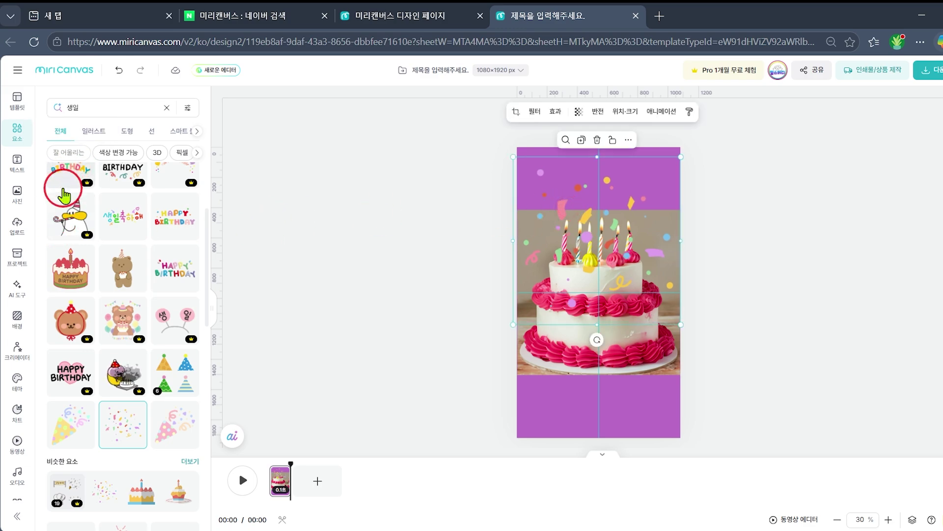
- Add the pink script "Happy Birthday" lettering, enlarge it and place it in the purple area above the cake photo
scroll(94, 392, down, 6)
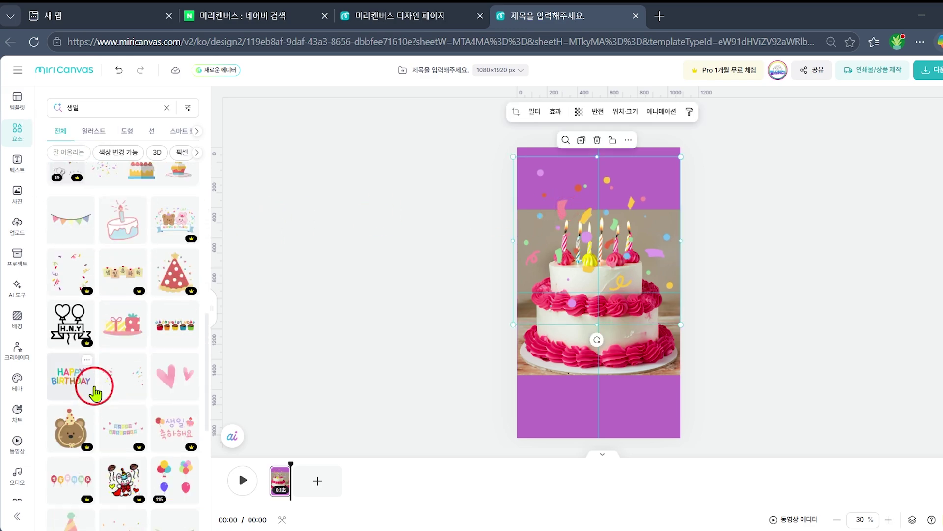
scroll(94, 391, down, 10)
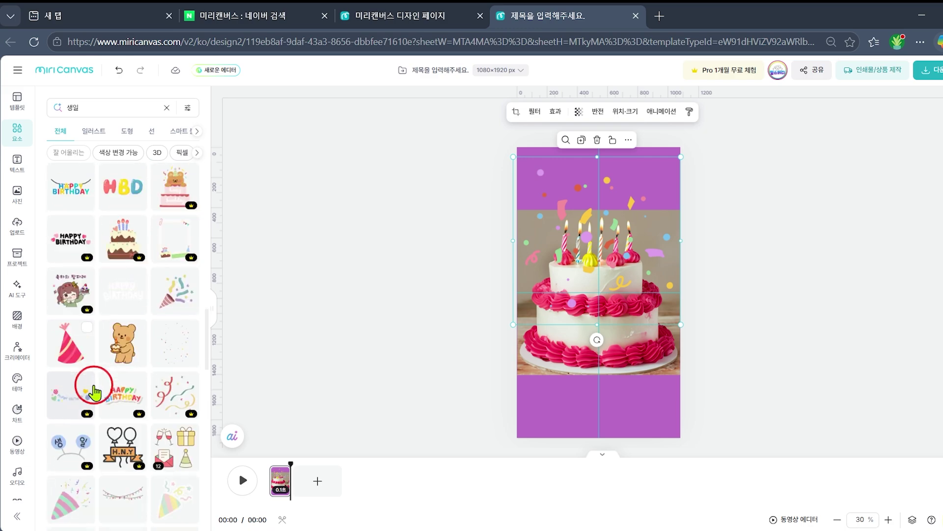
scroll(93, 392, down, 3)
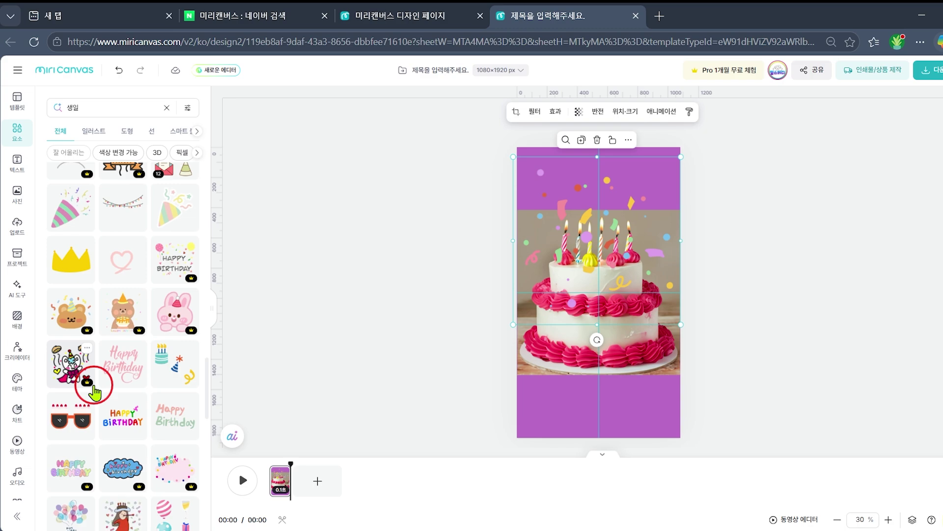
scroll(95, 392, down, 5)
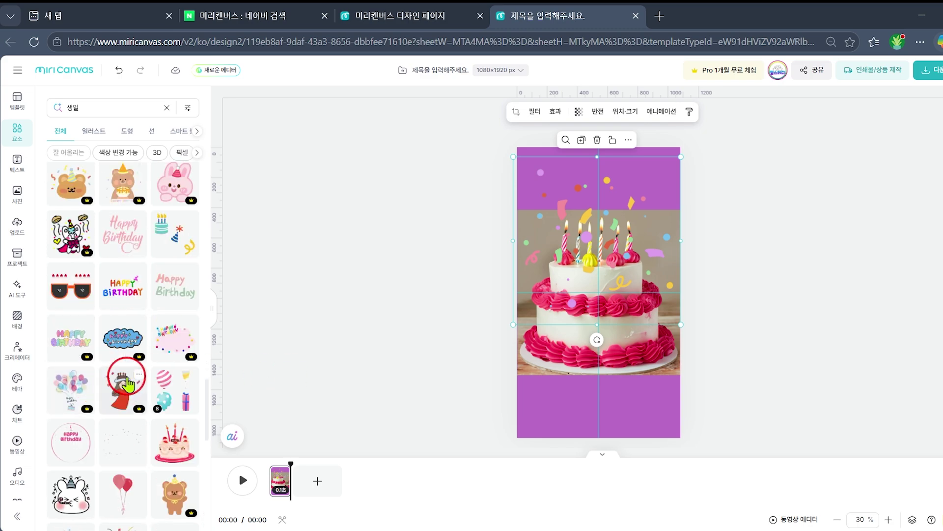
scroll(124, 382, up, 5)
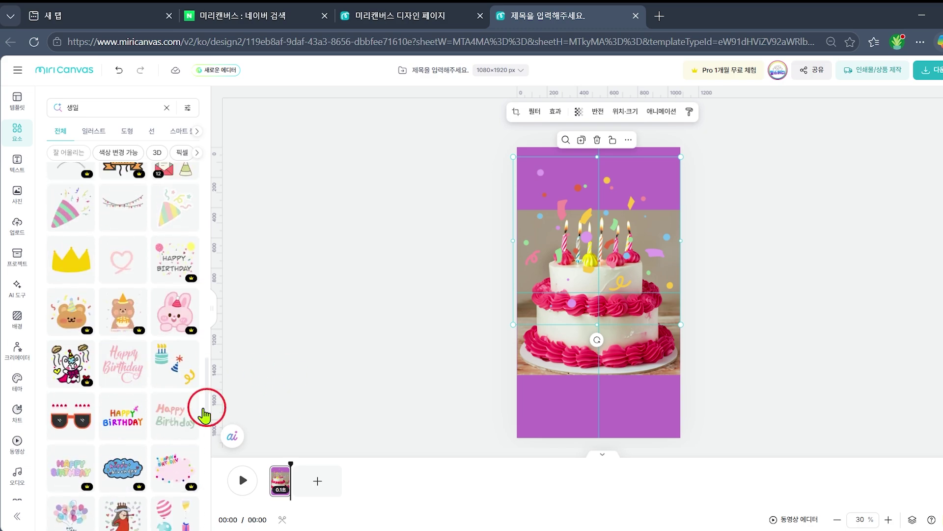
click(124, 375)
drag(600, 300, 679, 267)
mouse_move(561, 158)
mouse_down()
mouse_move(525, 126)
mouse_move(561, 158)
mouse_up()
drag(607, 222, 585, 206)
drag(599, 254, 599, 225)
click(669, 202)
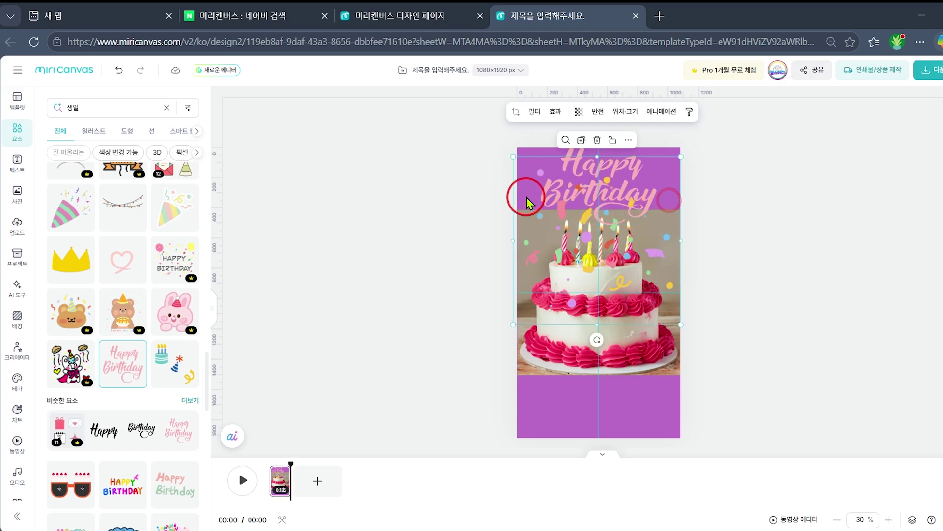
- Select the page background and fill it with the deep purple from the basic palette
click(781, 220)
click(527, 151)
click(560, 112)
click(187, 273)
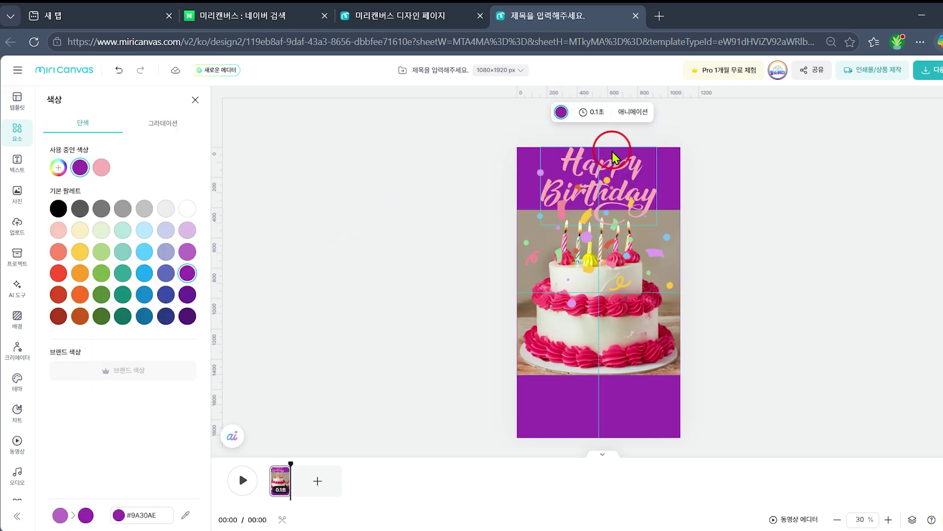
- Reduce the height of the "Happy Birthday" lettering slightly and adjust its position above the cake photo
click(593, 199)
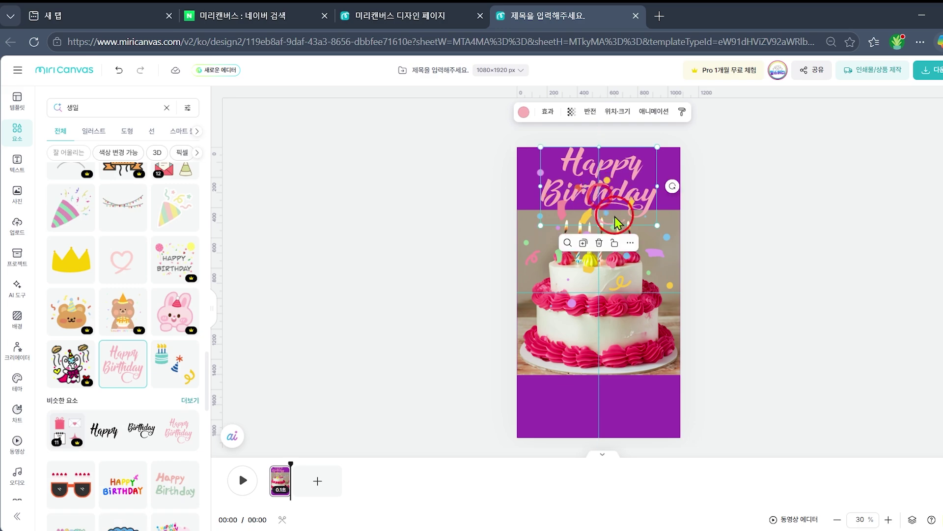
drag(600, 223, 600, 216)
drag(601, 178, 603, 182)
- Shrink the scattered confetti and move it over the upper-left edge of the cake photo
click(609, 247)
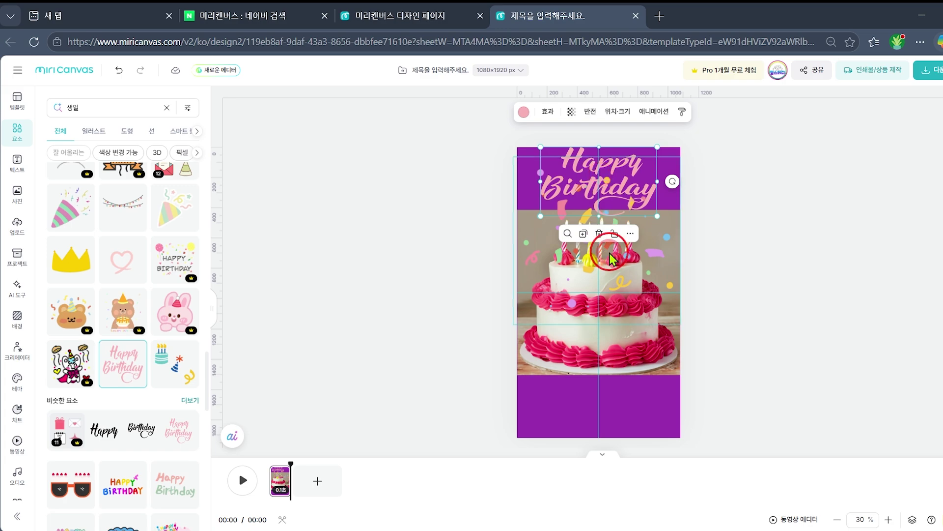
drag(673, 297, 678, 321)
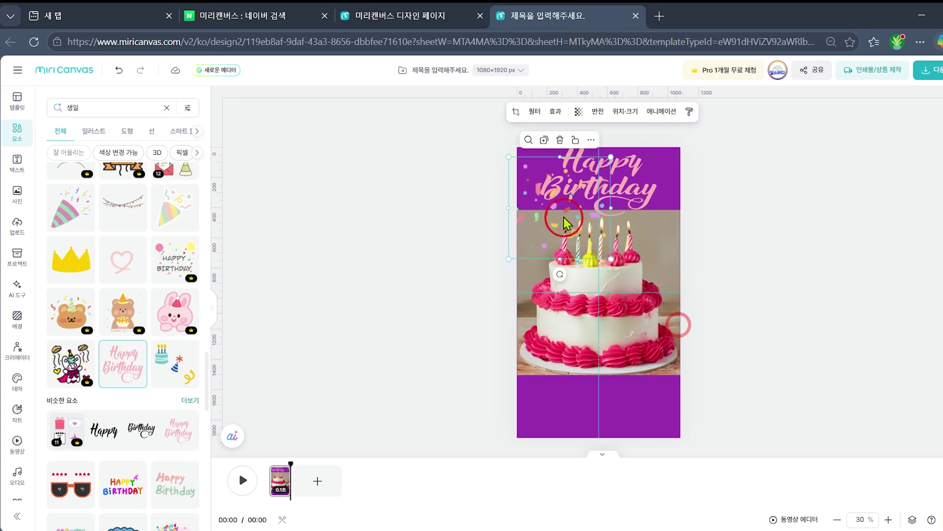
click(557, 231)
drag(556, 231, 519, 241)
click(545, 247)
right_click(520, 240)
click(543, 246)
click(709, 246)
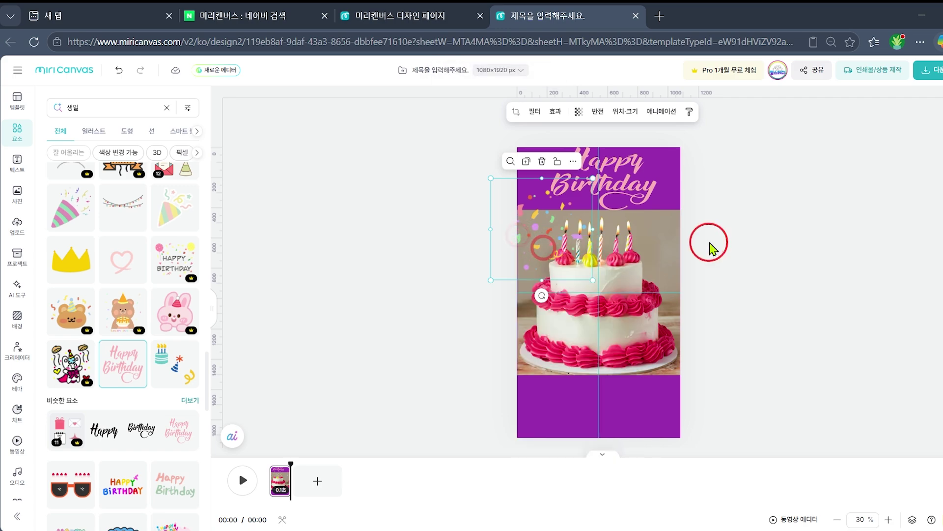
click(665, 233)
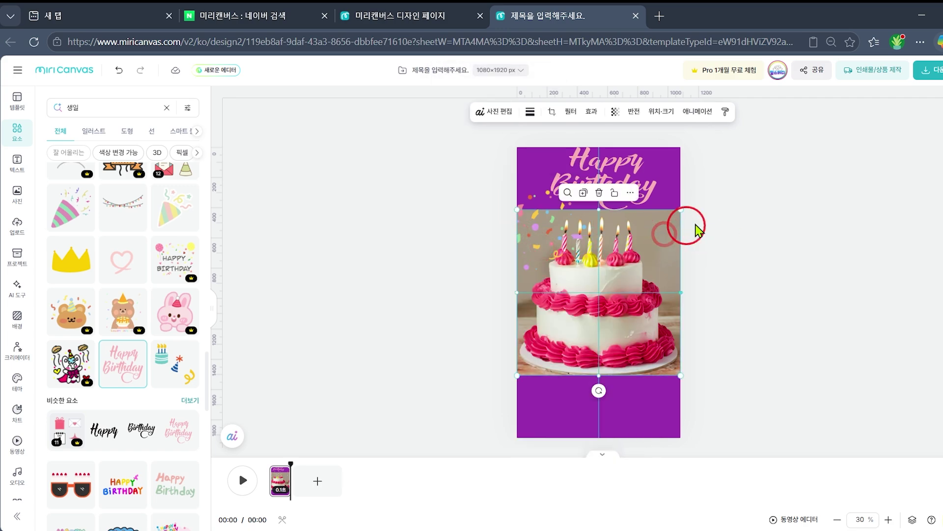
click(707, 212)
click(739, 212)
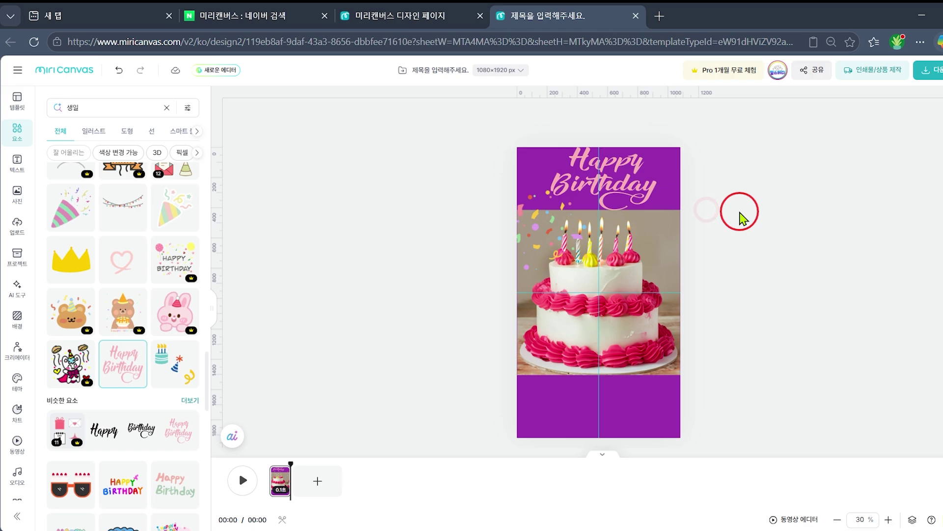
click(528, 220)
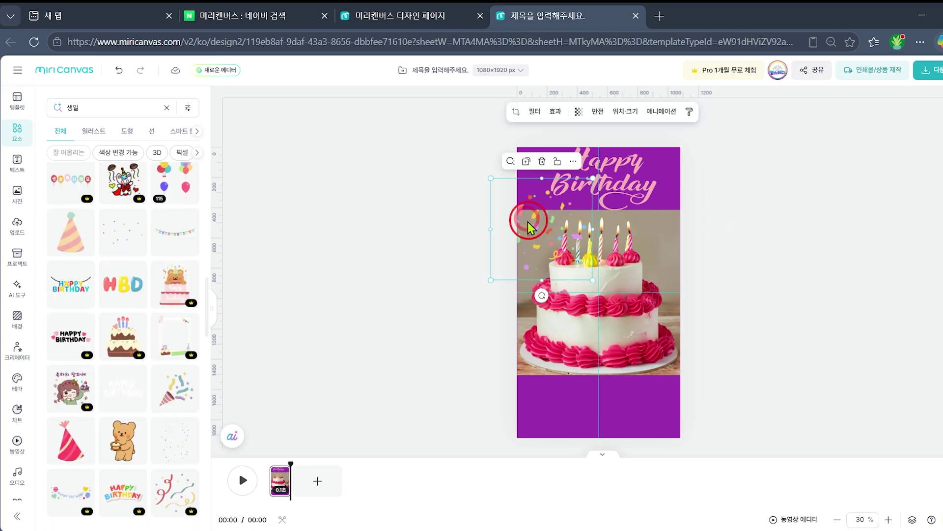
click(408, 230)
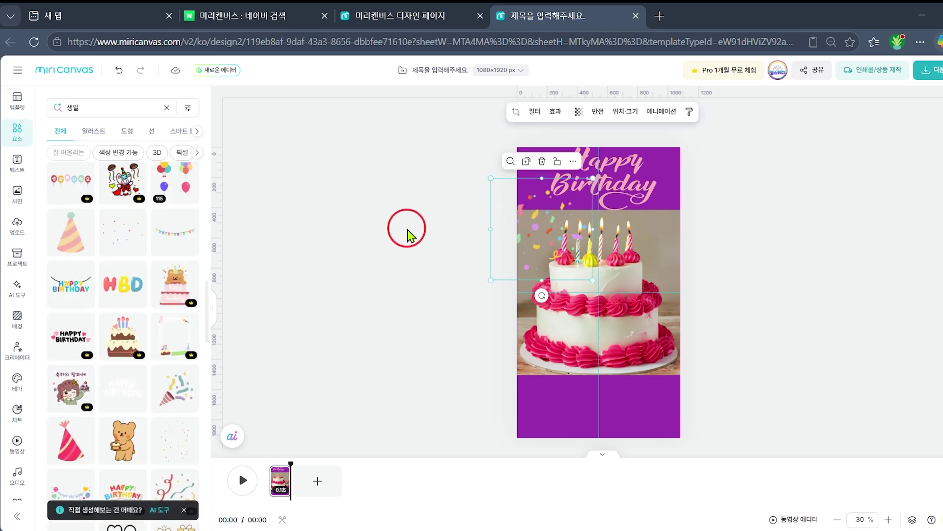
click(138, 238)
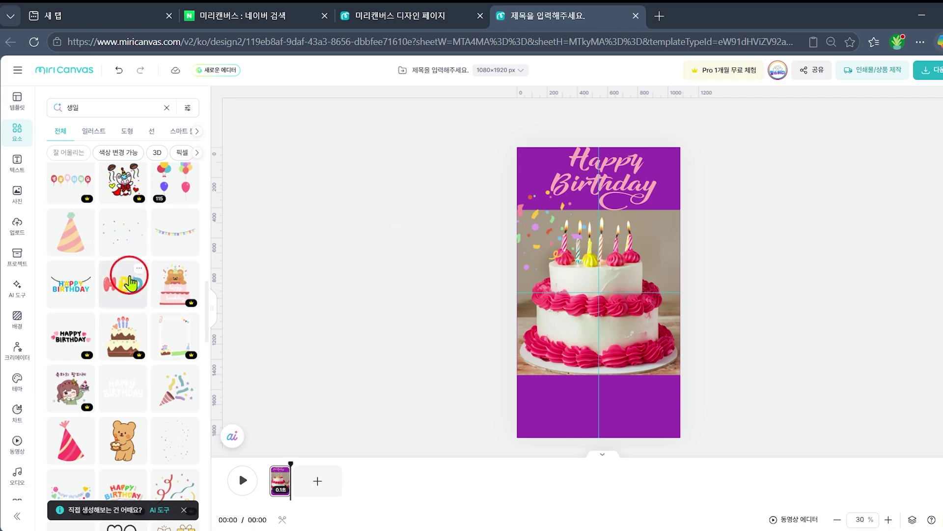
- Add the confetti element with streamers on both sides and delete the scattered confetti beside the cake
scroll(123, 273, up, 4)
scroll(149, 281, up, 1)
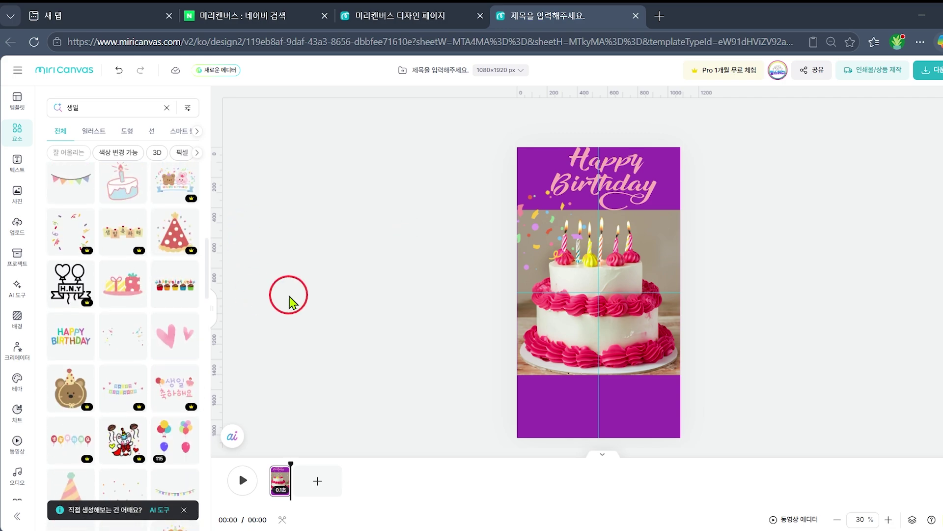
click(112, 344)
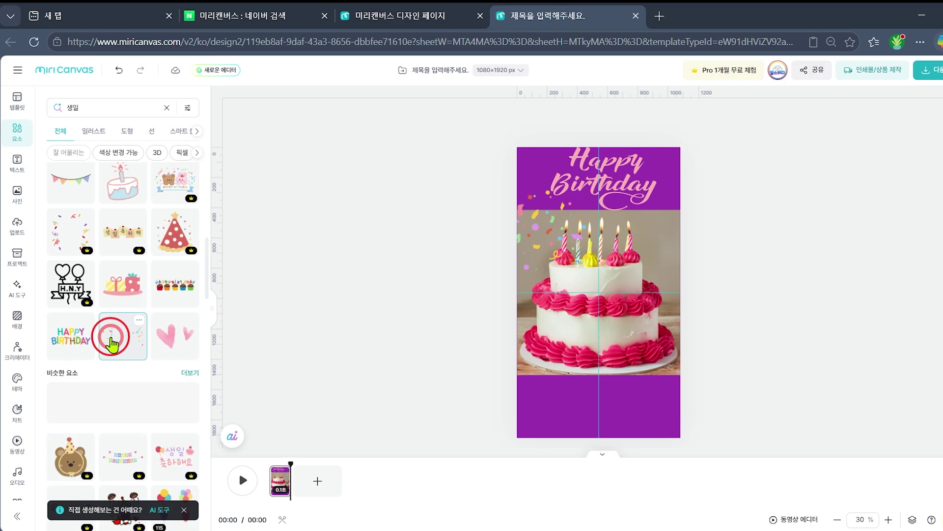
drag(594, 258, 535, 228)
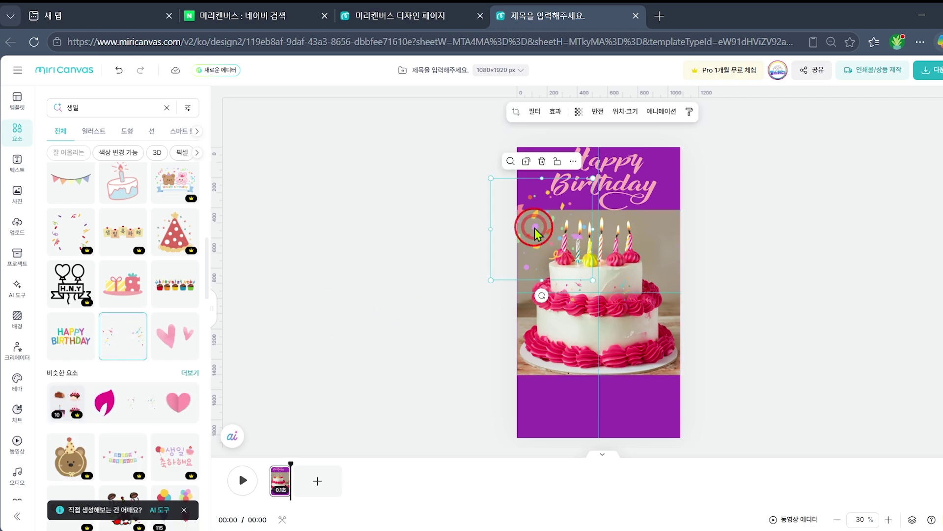
key(Delete)
- Enlarge the streamer confetti to the full page width around the candles and centre the "Happy Birthday" lettering above it
click(580, 285)
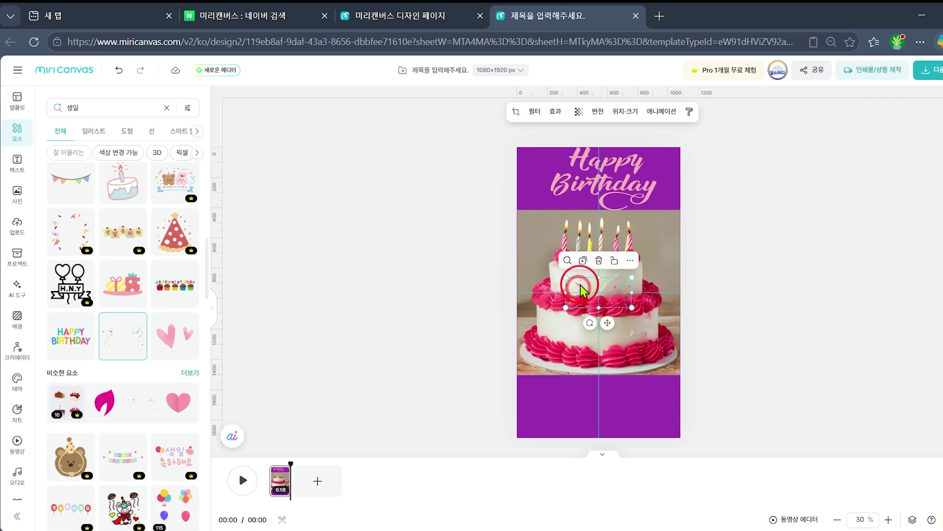
drag(565, 277, 507, 189)
mouse_move(565, 249)
mouse_down()
mouse_move(521, 261)
mouse_move(553, 241)
mouse_up()
drag(653, 267, 685, 291)
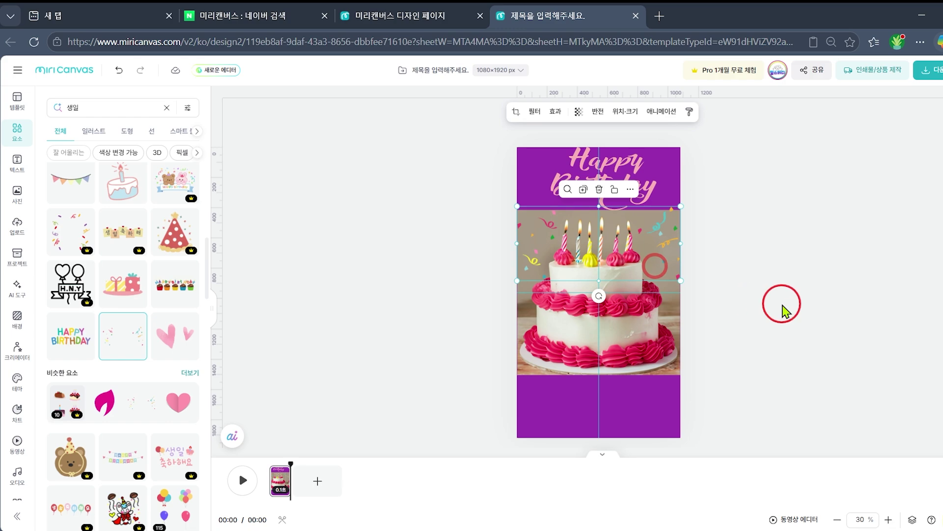
click(782, 307)
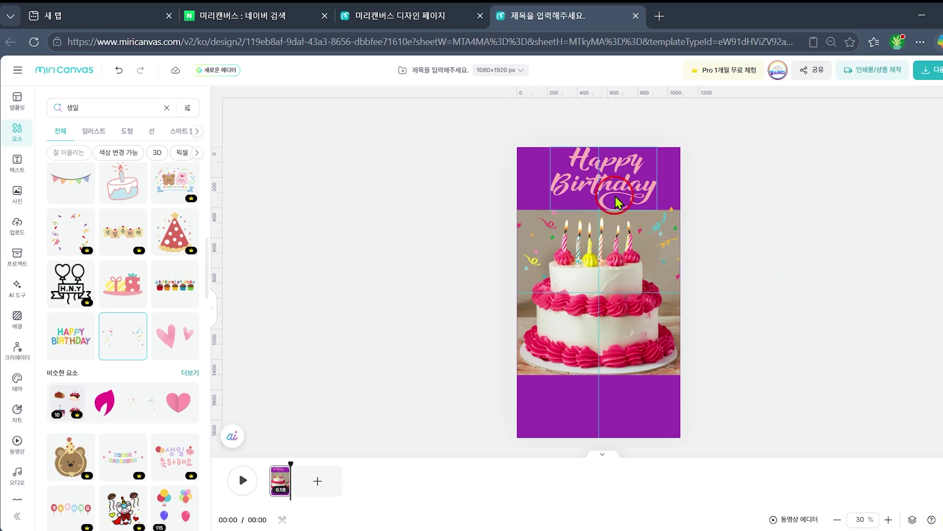
drag(616, 201, 609, 191)
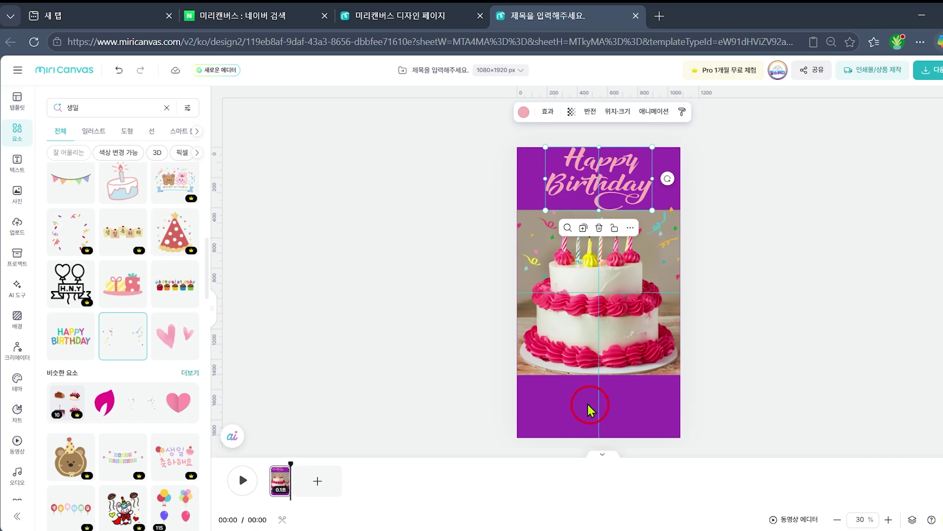
- Add the pink double-heart element and place it over the cake photo's lower-left edge
click(170, 334)
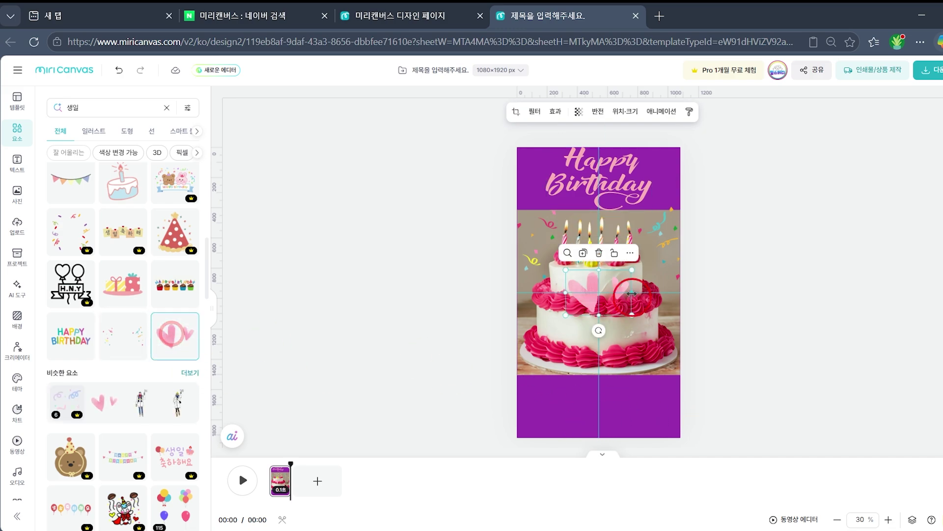
drag(589, 295, 585, 350)
drag(549, 392, 550, 396)
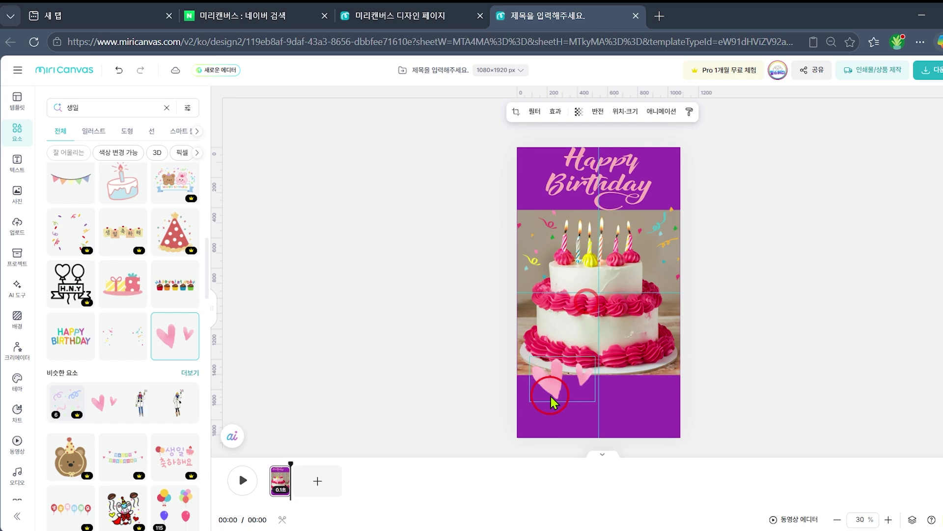
click(344, 347)
- Add the striped party hat element and place it over the lower-right part of the cake photo
click(104, 353)
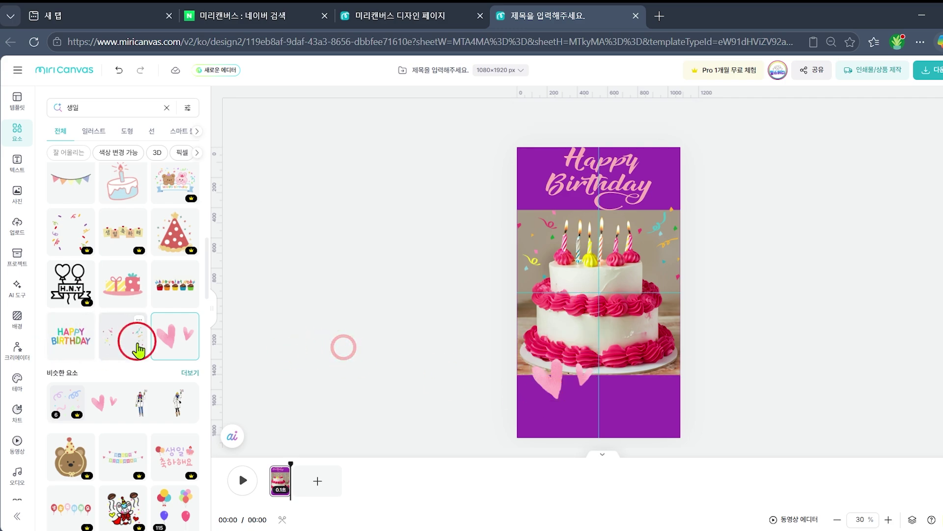
scroll(110, 368, down, 4)
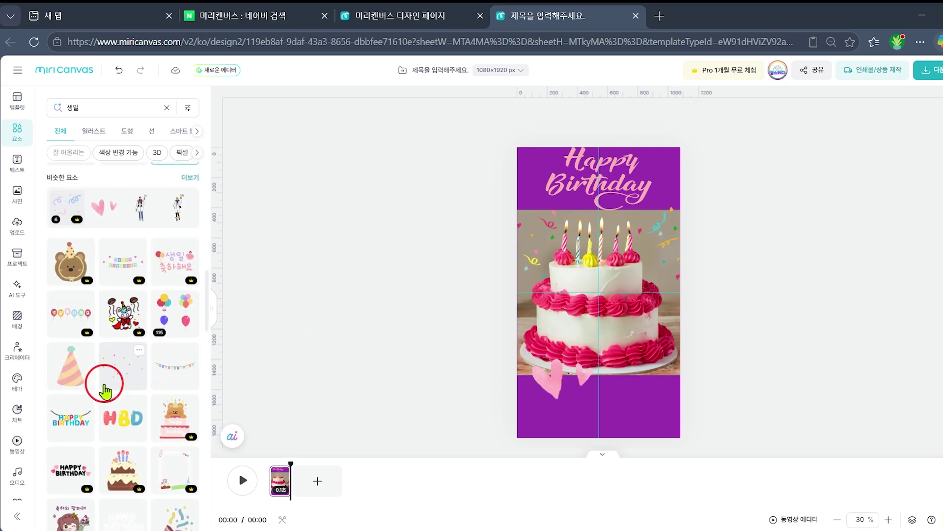
click(71, 388)
drag(598, 304, 665, 346)
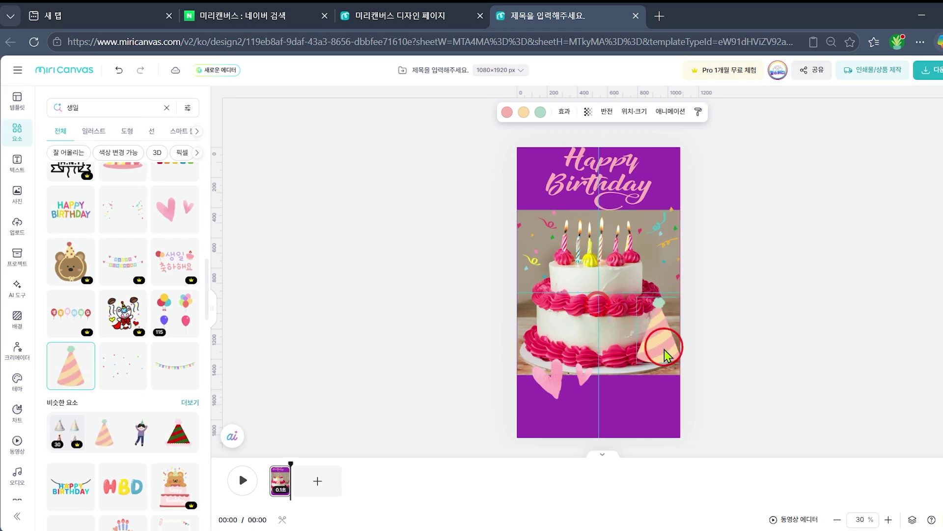
- Move the party hat down across the cake photo's lower-right edge and tilt it clockwise
drag(653, 383, 649, 376)
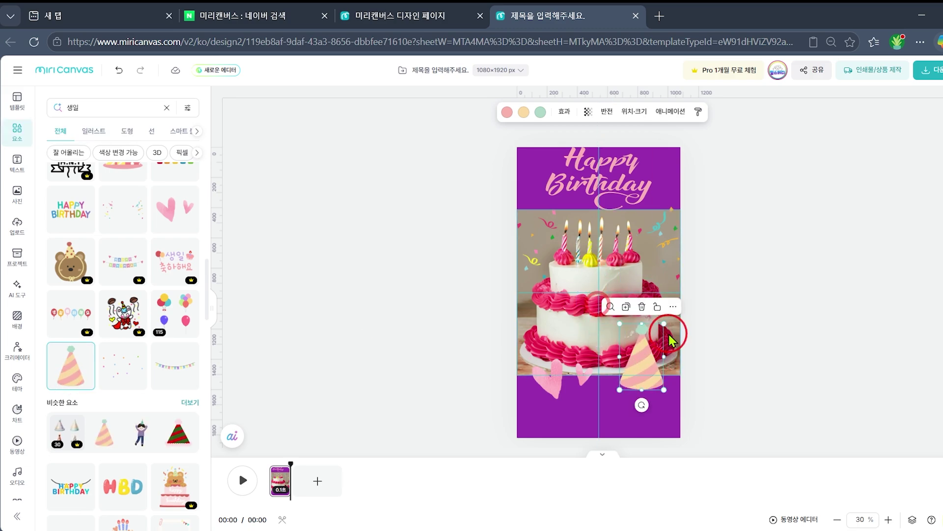
drag(640, 405, 640, 385)
click(636, 379)
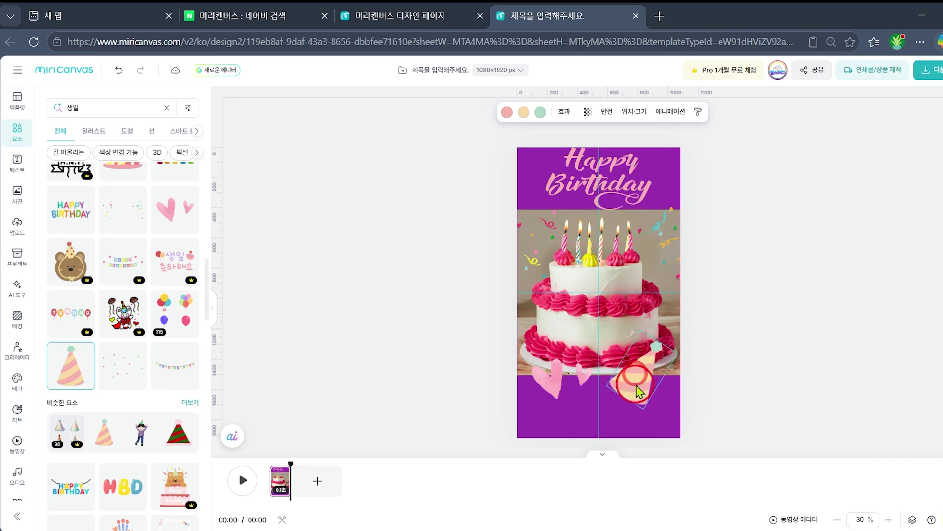
click(780, 343)
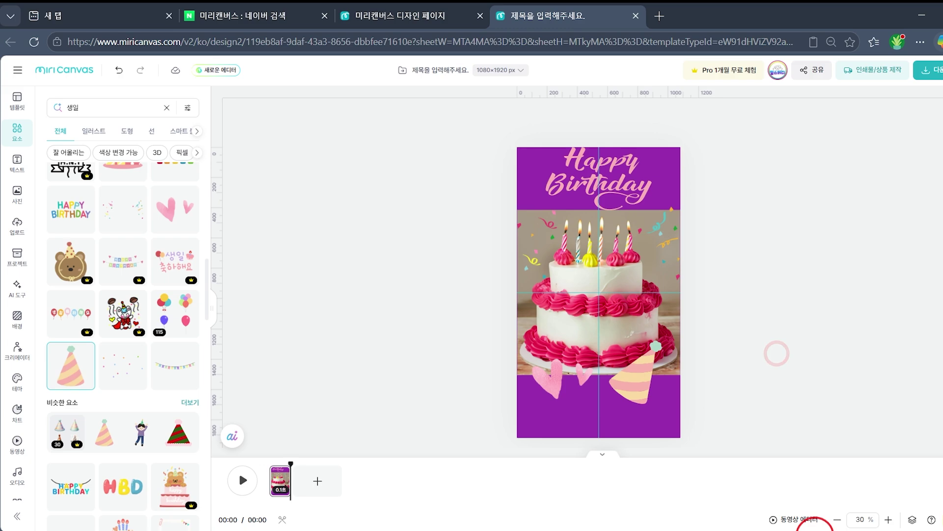
click(526, 320)
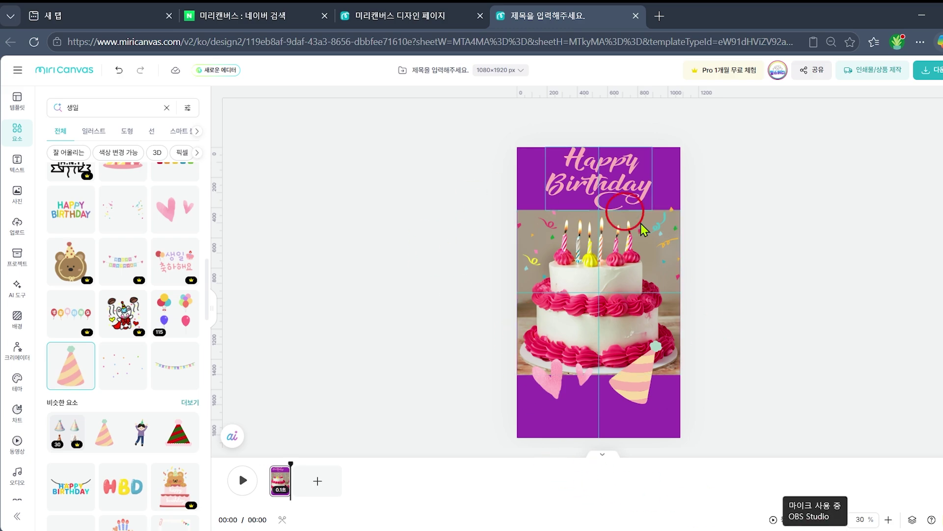
- Apply the 흔들리기 (shake) animation to the "Happy Birthday" lettering for both entrance and exit (등장 및 퇴장)
click(598, 143)
mouse_move(609, 173)
mouse_down()
mouse_move(598, 182)
mouse_move(620, 188)
mouse_up()
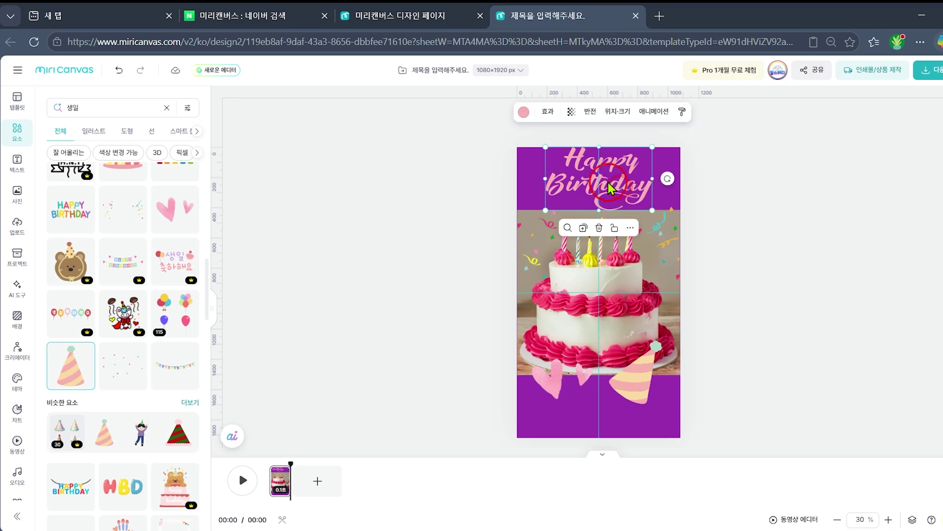
click(634, 171)
click(592, 163)
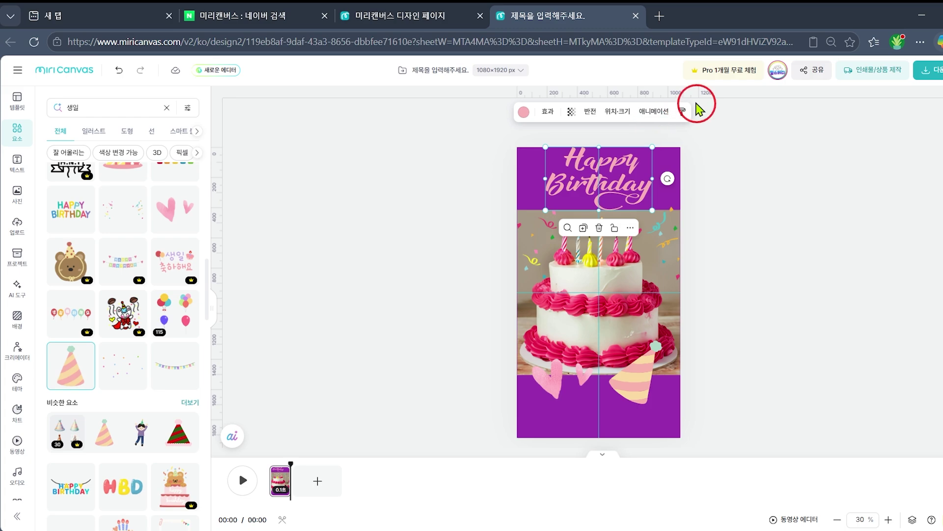
click(656, 113)
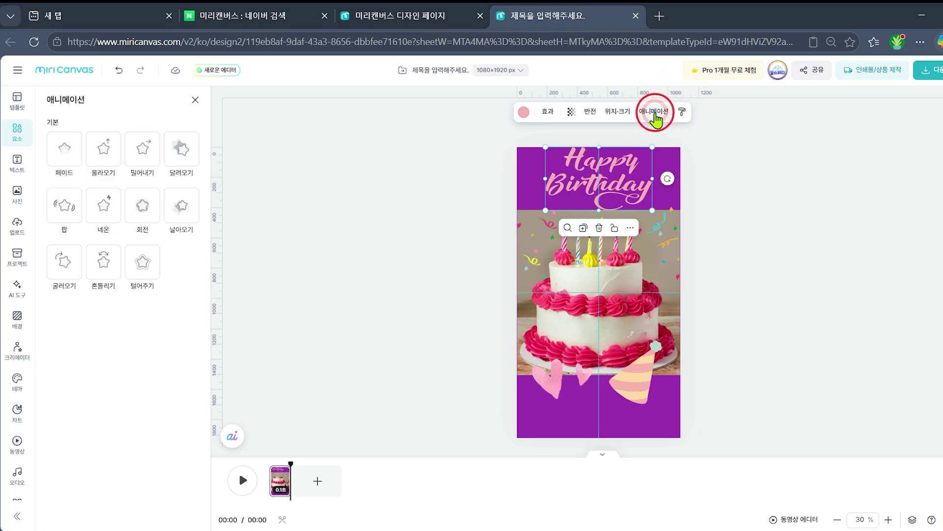
click(52, 83)
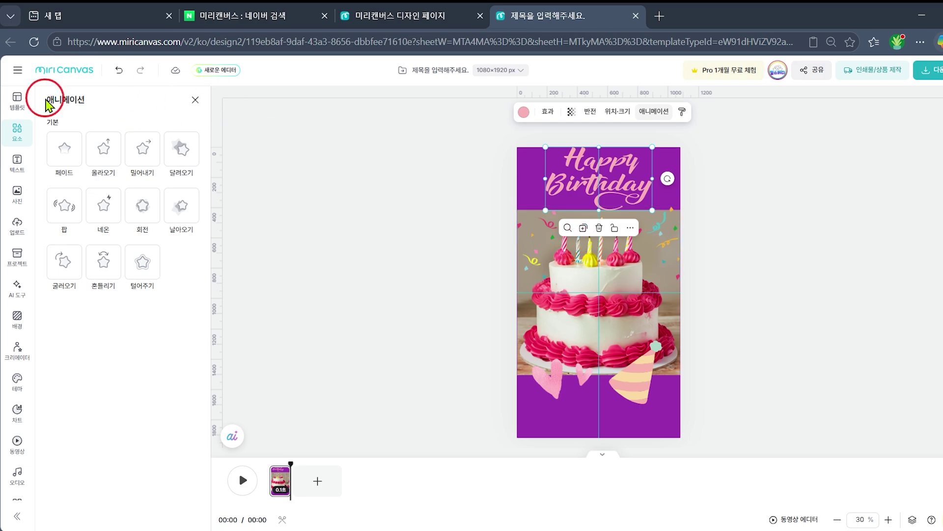
click(61, 171)
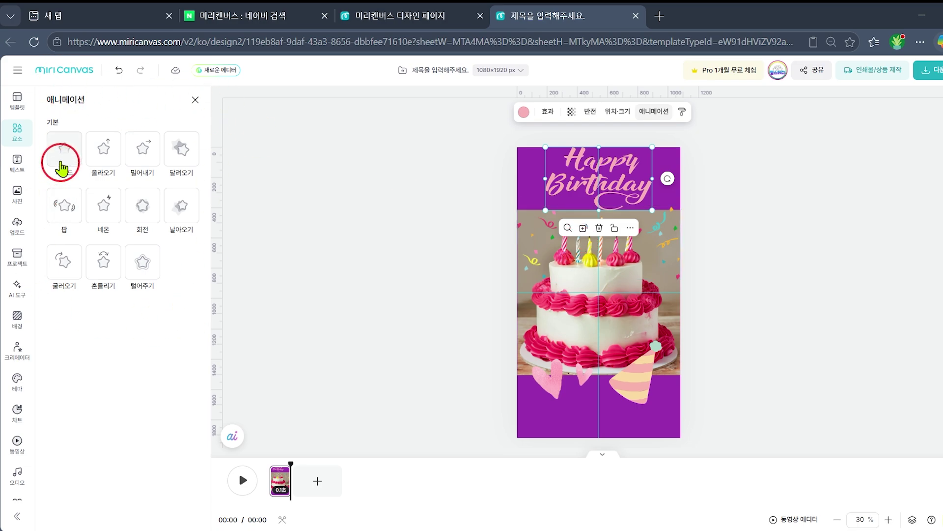
click(104, 157)
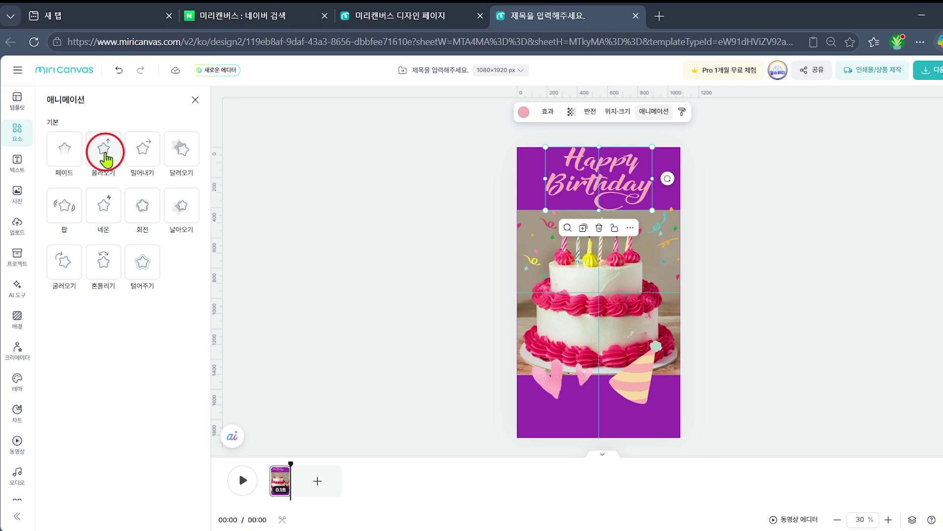
click(181, 158)
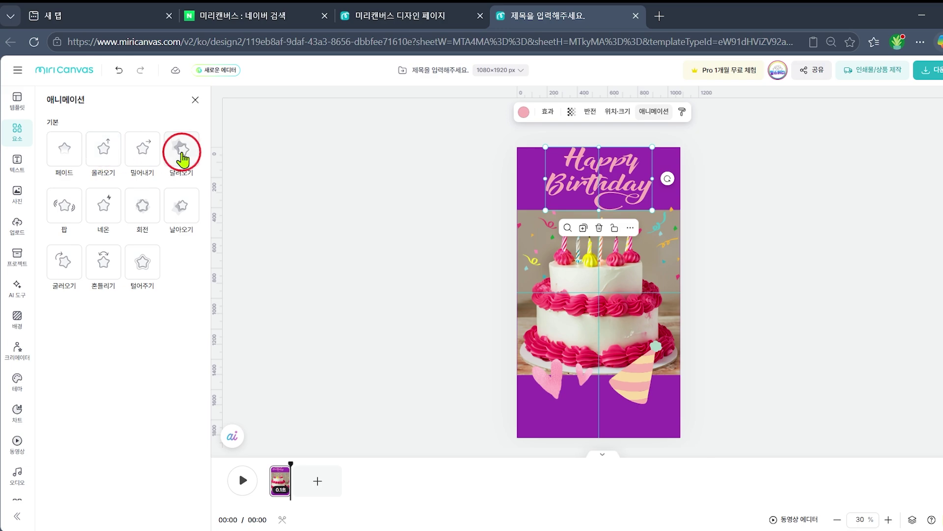
click(73, 207)
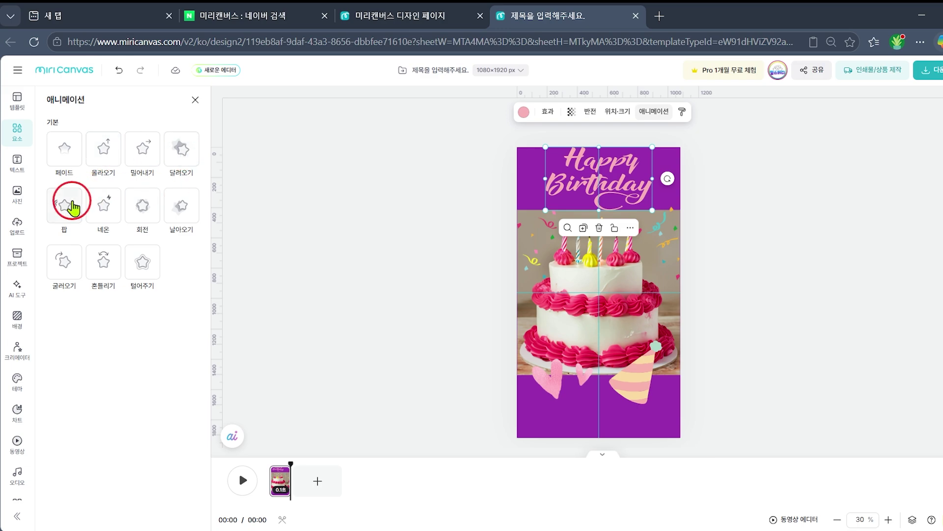
click(137, 207)
click(180, 219)
click(105, 268)
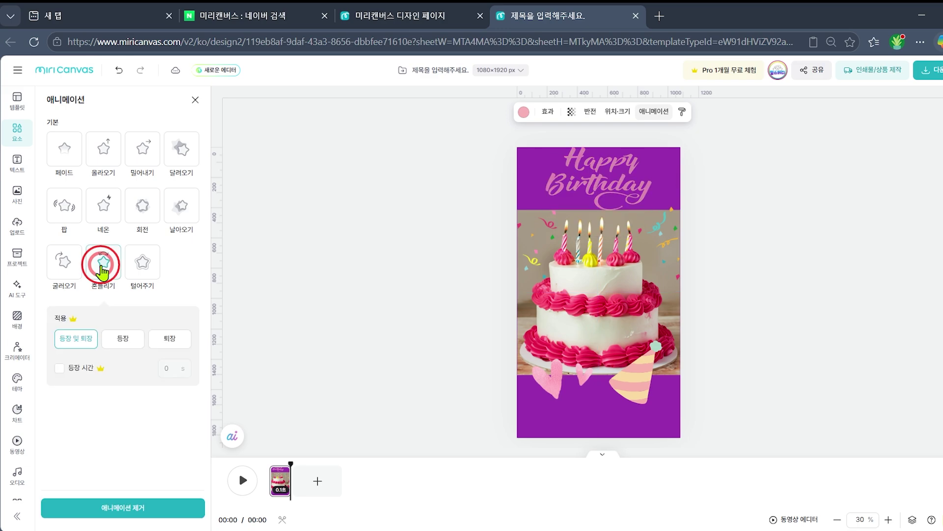
click(164, 338)
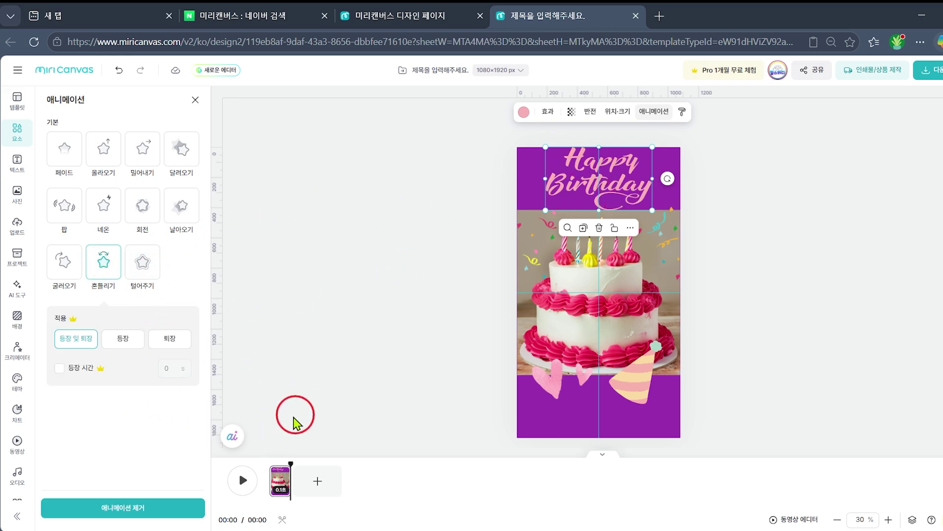
- Return the playhead to the start of the timeline and play the page to preview the lettering's animation
click(290, 460)
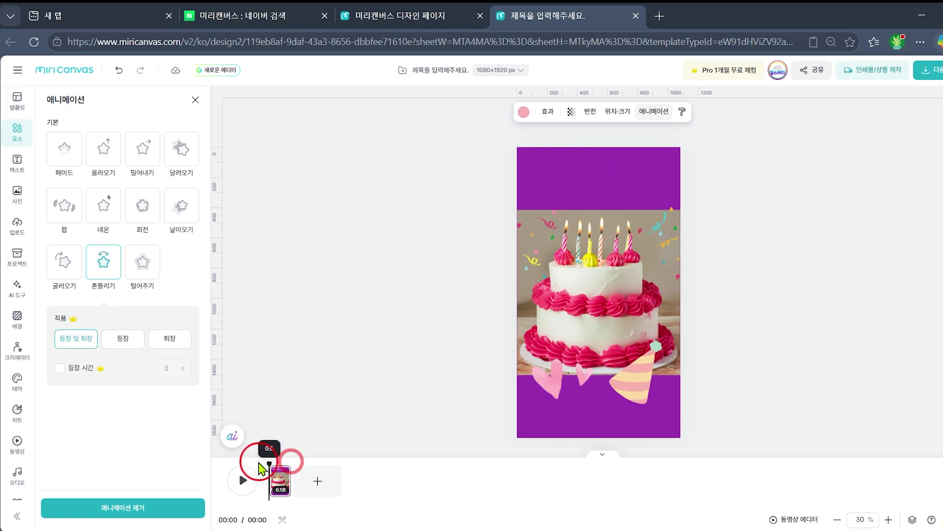
click(274, 462)
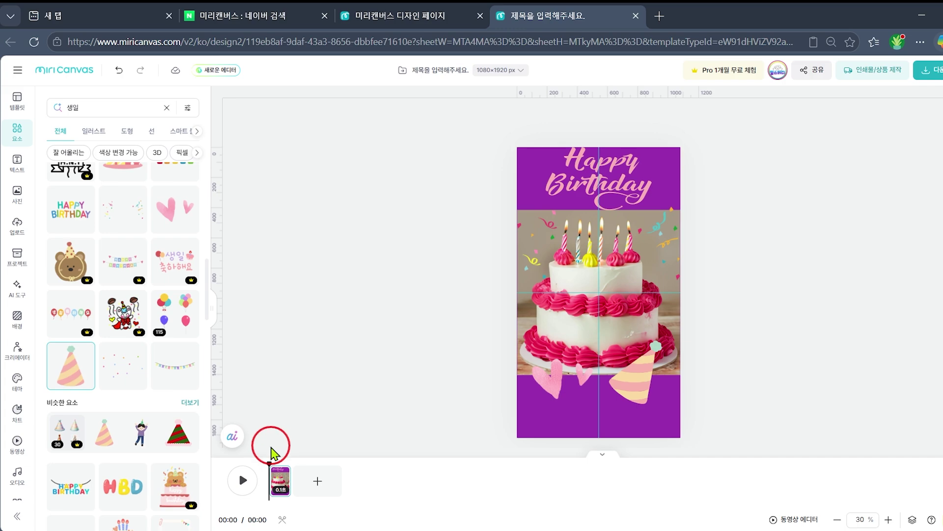
mouse_move(268, 464)
mouse_down()
mouse_move(280, 467)
mouse_move(269, 466)
mouse_up()
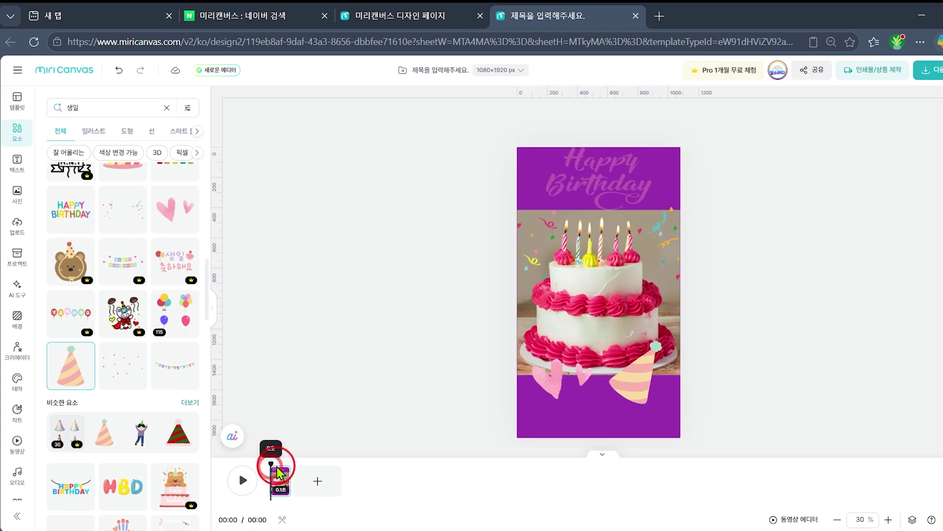
click(240, 482)
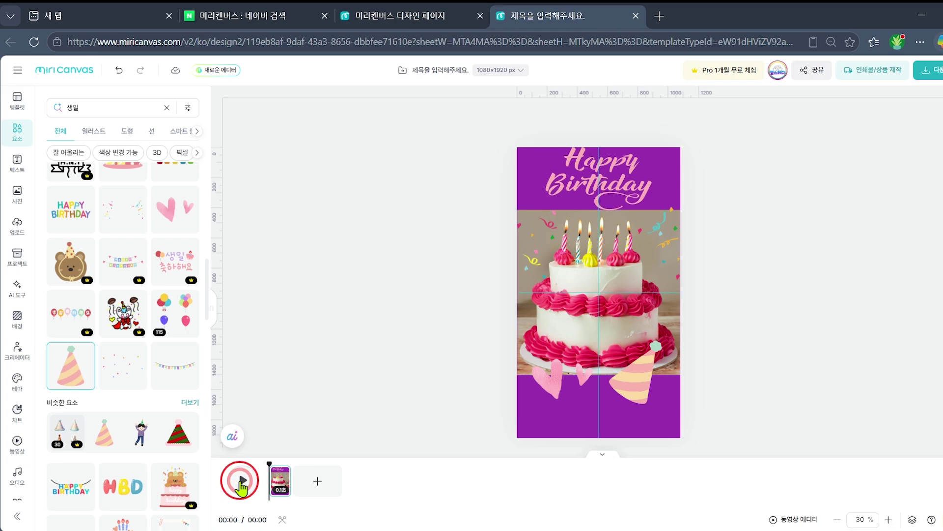
- Try the 팝, 털어주기, 굴러오기 and 날아오기 animations on the "Happy Birthday" lettering, settling on 흔들리기
click(599, 184)
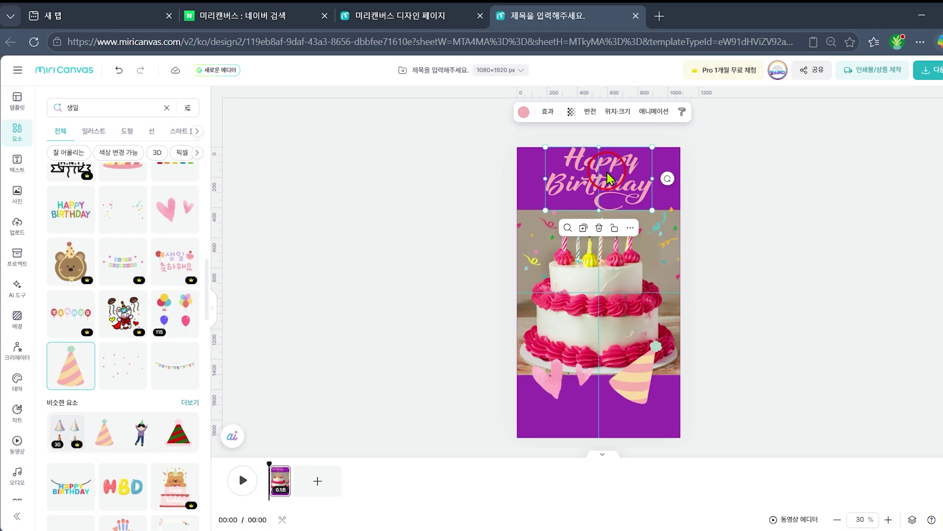
click(650, 113)
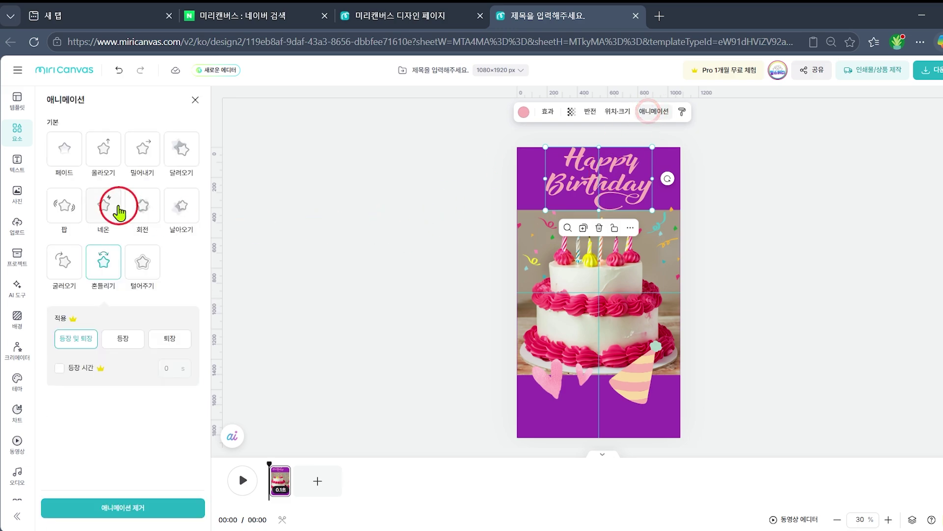
click(105, 270)
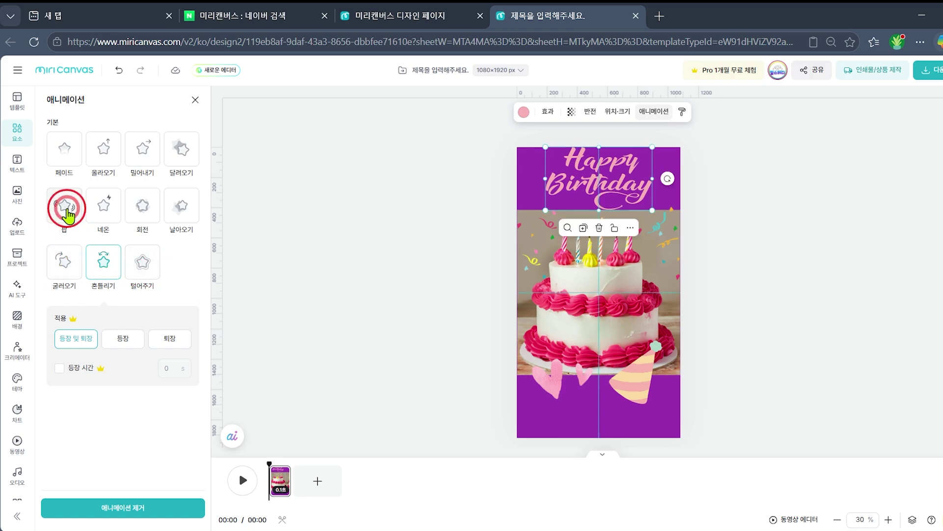
click(66, 212)
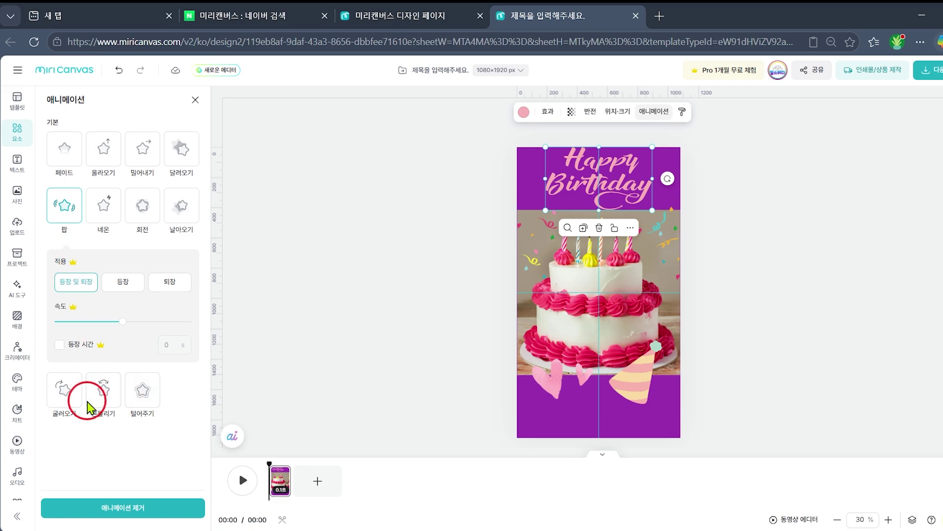
click(137, 398)
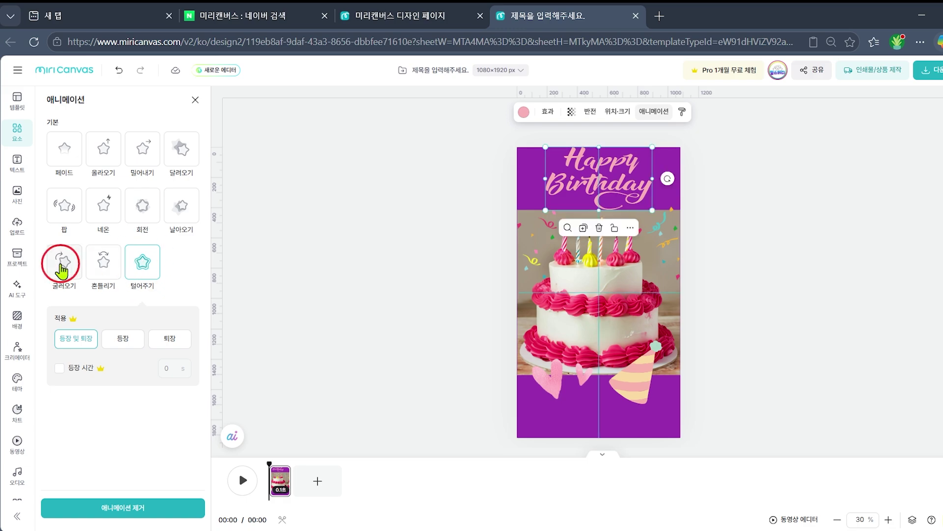
click(61, 266)
click(180, 211)
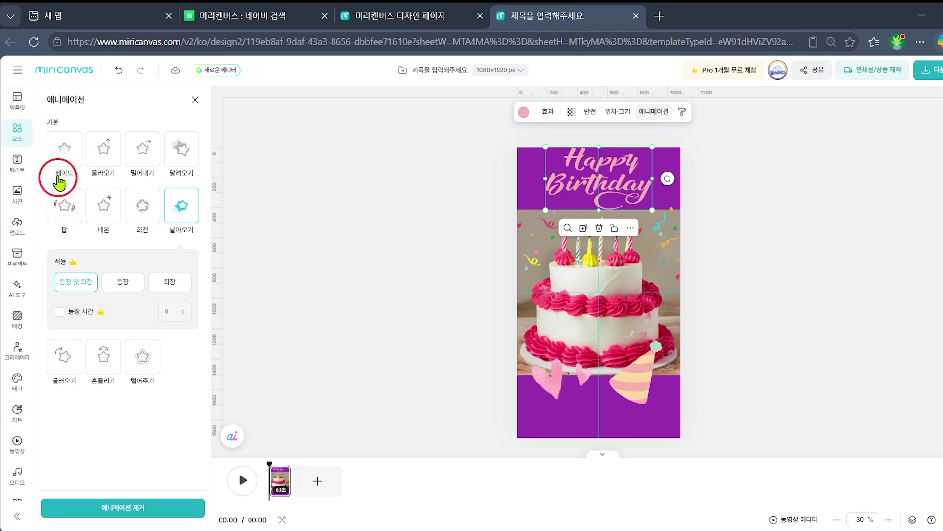
click(104, 357)
click(521, 296)
click(427, 285)
- Apply the 달려오기 (run-in) animation to the pink double-heart element
click(551, 376)
click(167, 300)
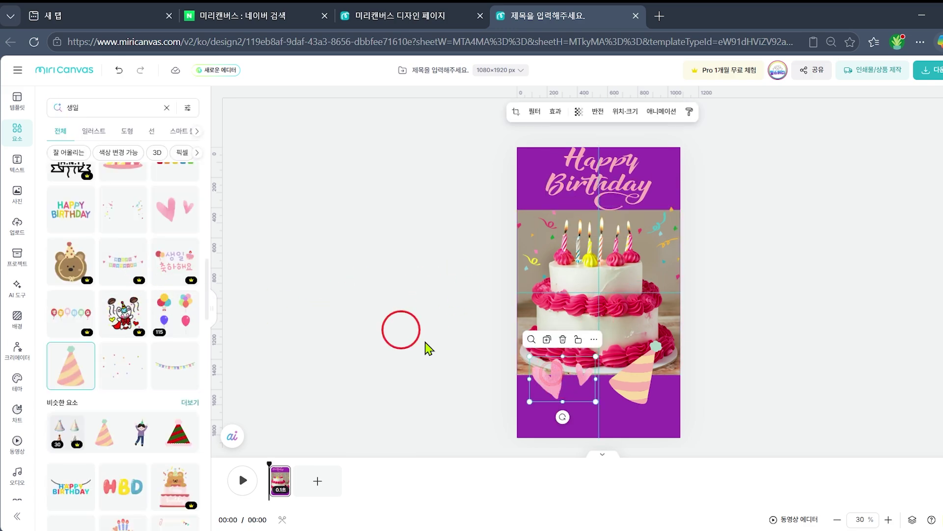
click(654, 114)
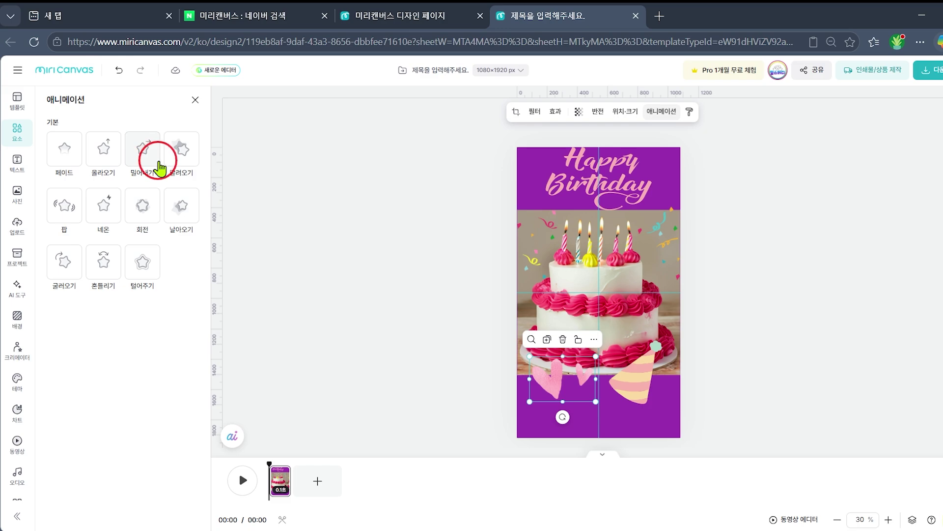
click(180, 152)
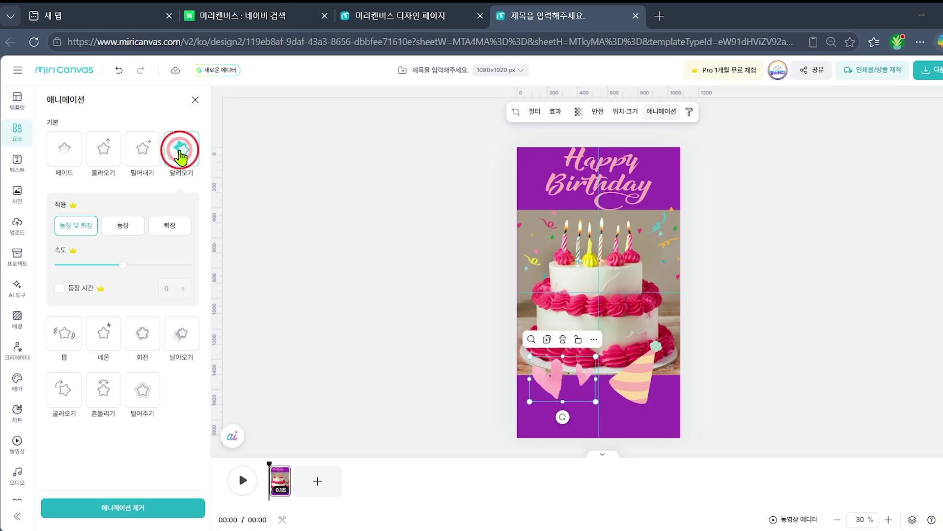
- Apply the 올라오기 (rise) animation with the upward direction to the striped party hat
click(644, 382)
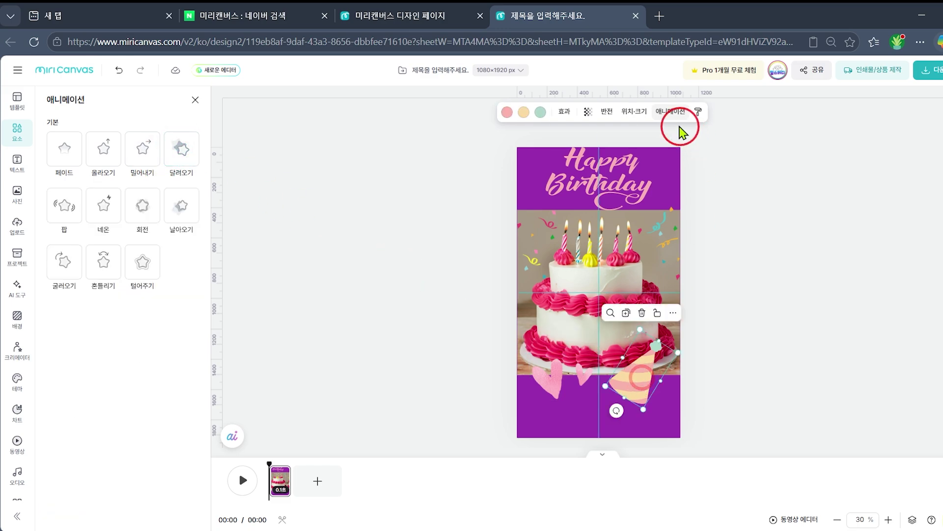
click(671, 111)
scroll(106, 400, down, 1)
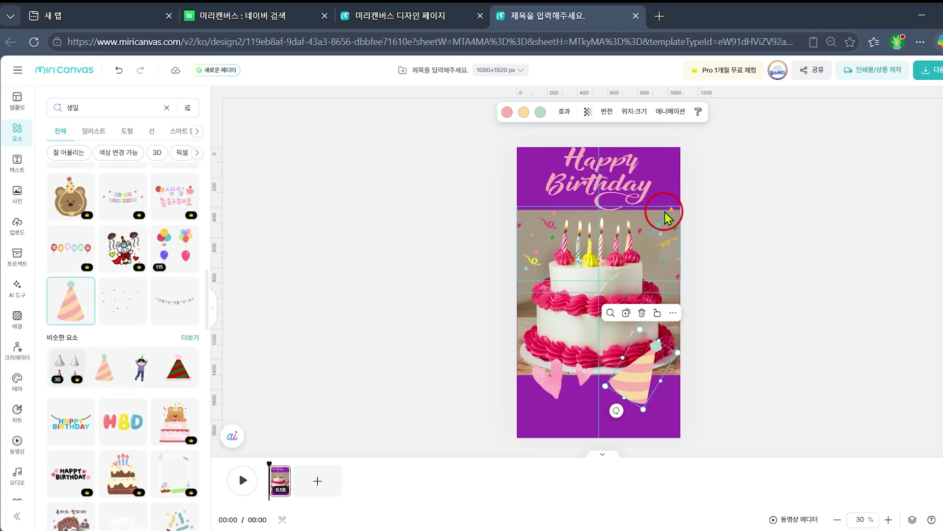
click(671, 111)
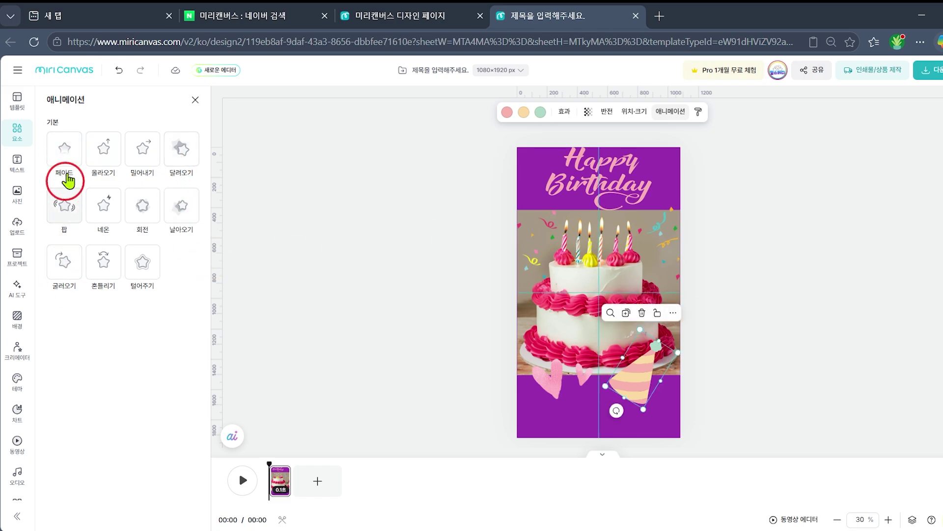
click(103, 153)
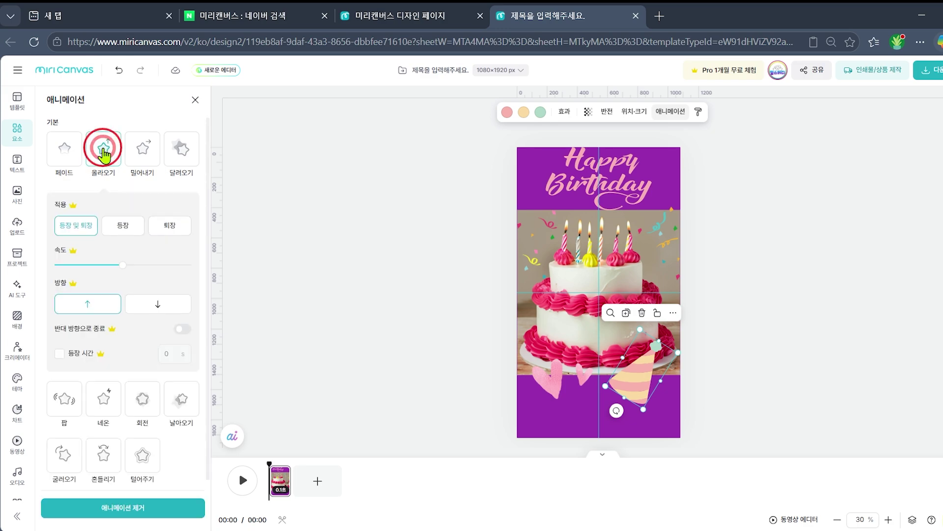
click(414, 341)
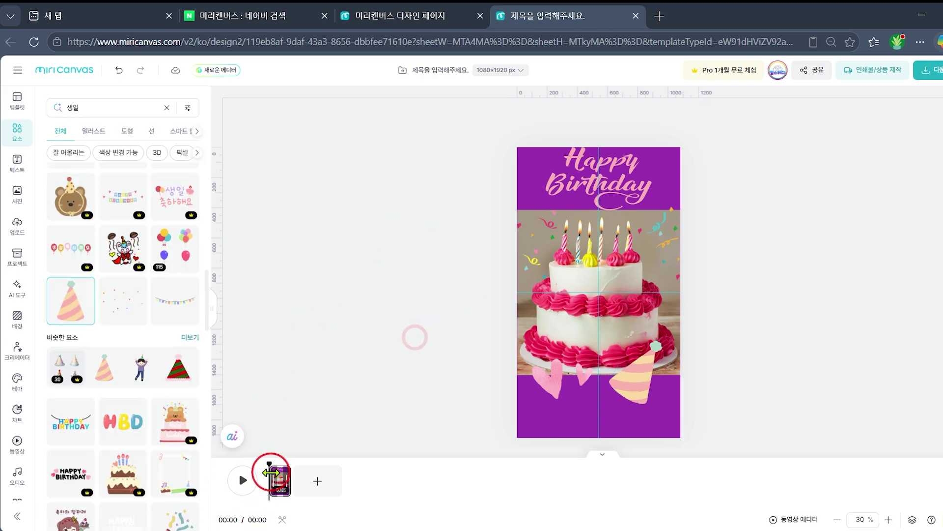
- Play the page from the start of the timeline to preview the animated elements
click(273, 477)
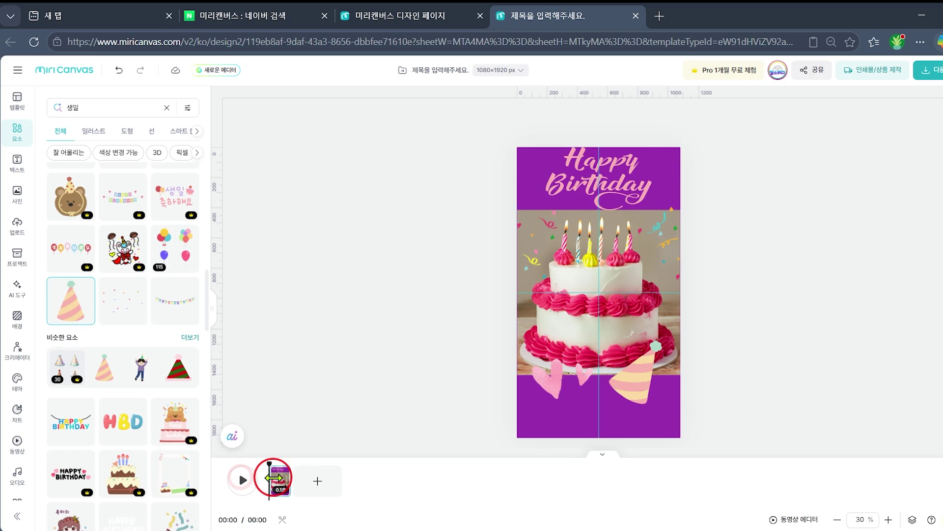
click(360, 316)
click(567, 431)
click(377, 436)
click(243, 480)
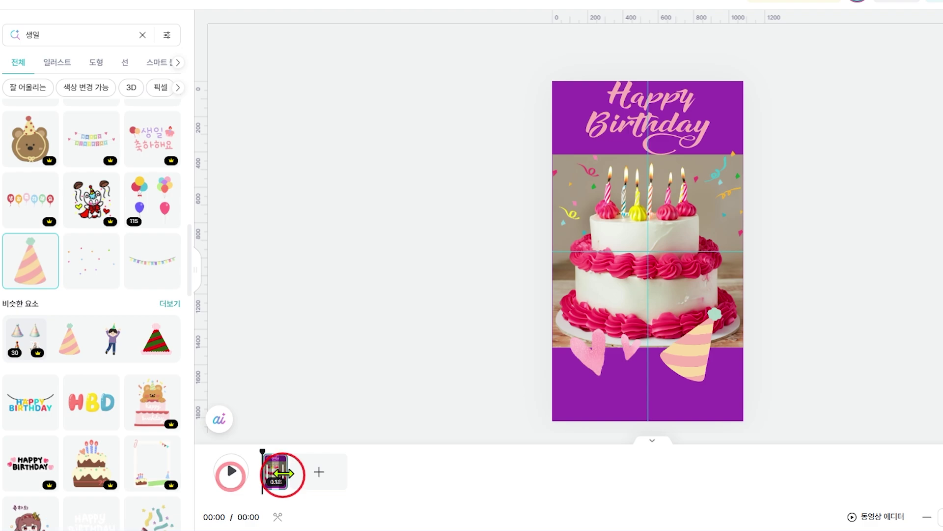
click(271, 477)
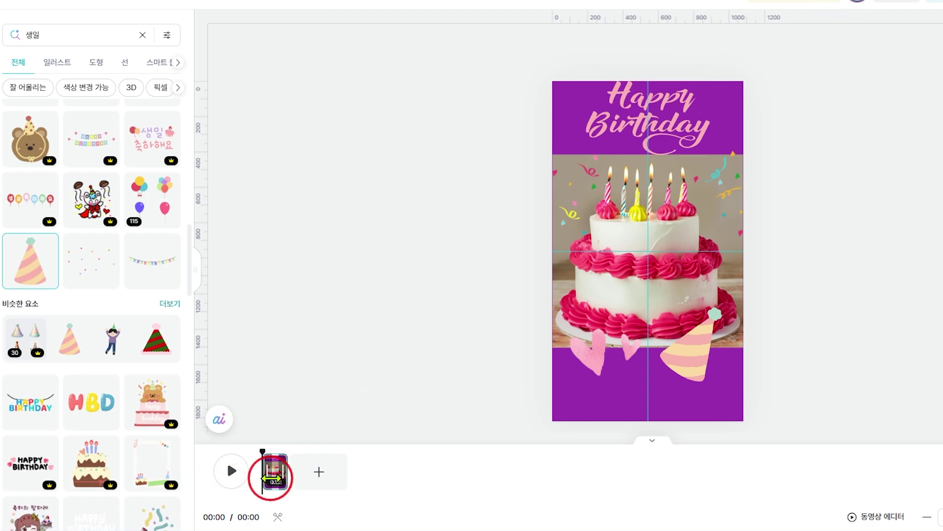
- Set the page playback time to 3 seconds and play the page to preview it
click(560, 99)
click(643, 41)
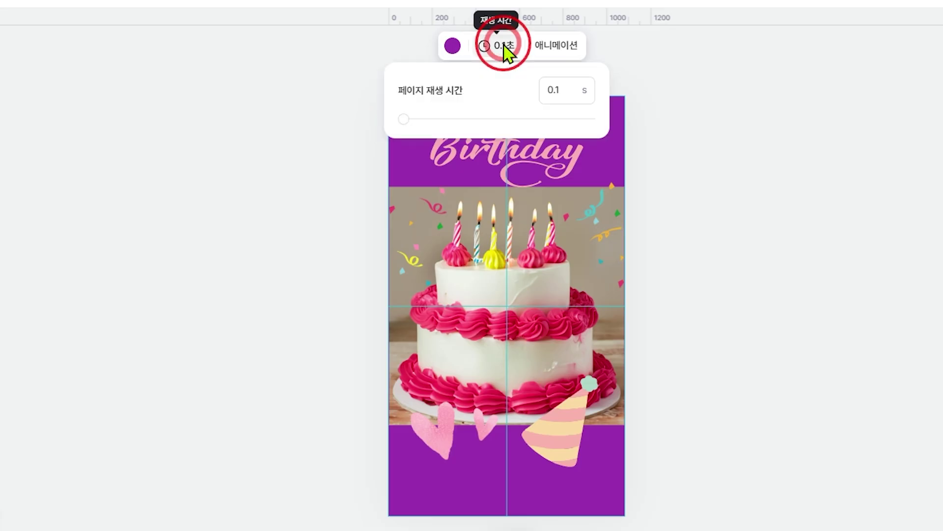
click(554, 84)
mouse_move(544, 91)
mouse_down()
mouse_move(565, 85)
mouse_move(530, 91)
mouse_up()
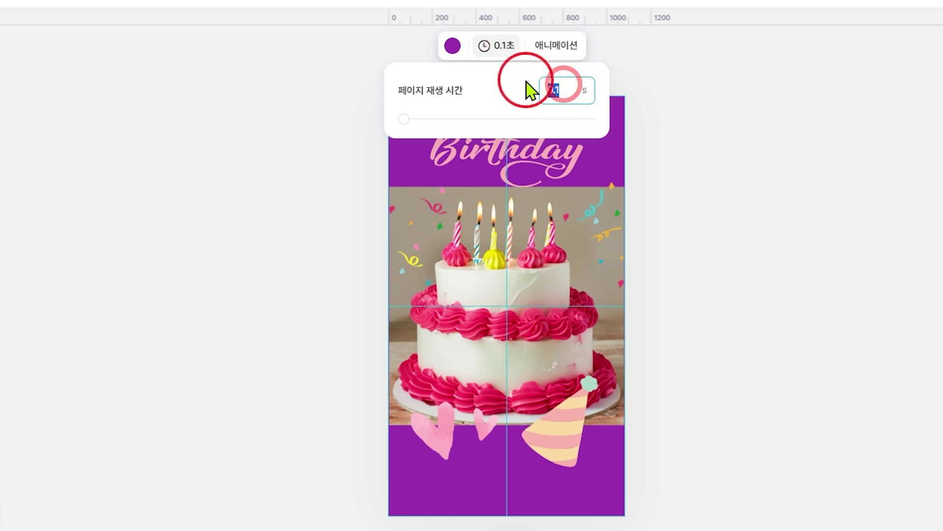
click(564, 89)
click(407, 120)
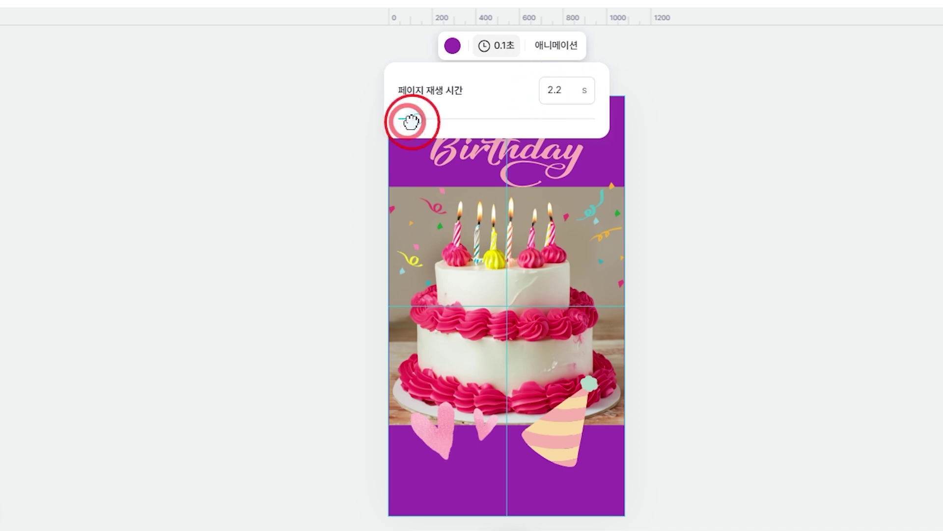
click(572, 87)
click(562, 79)
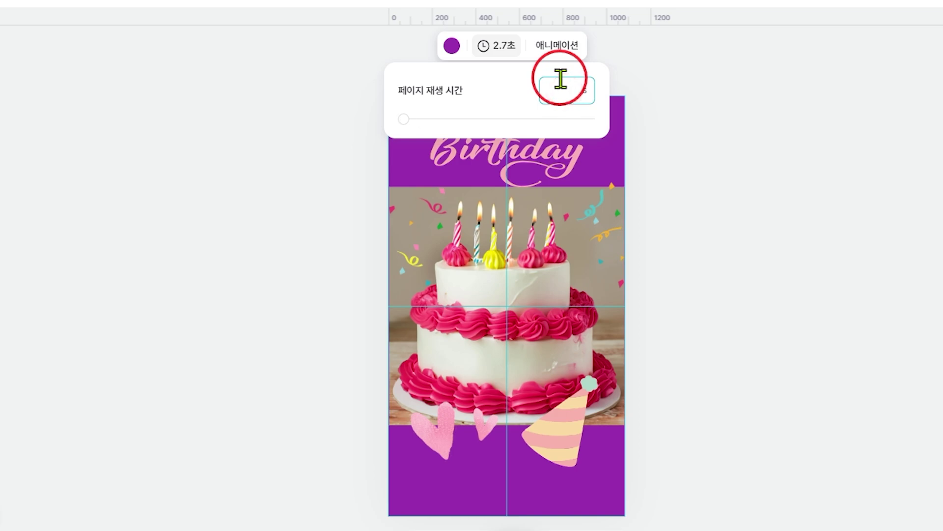
drag(445, 121, 403, 119)
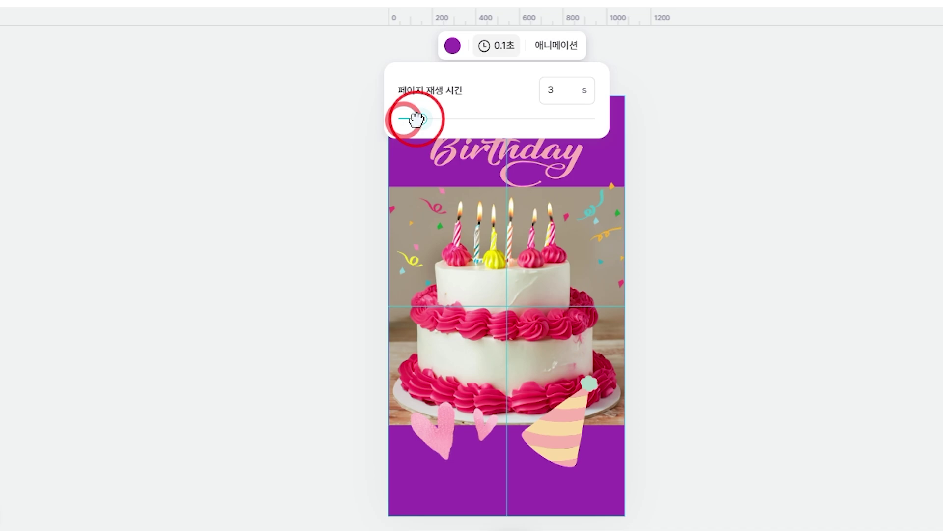
click(565, 147)
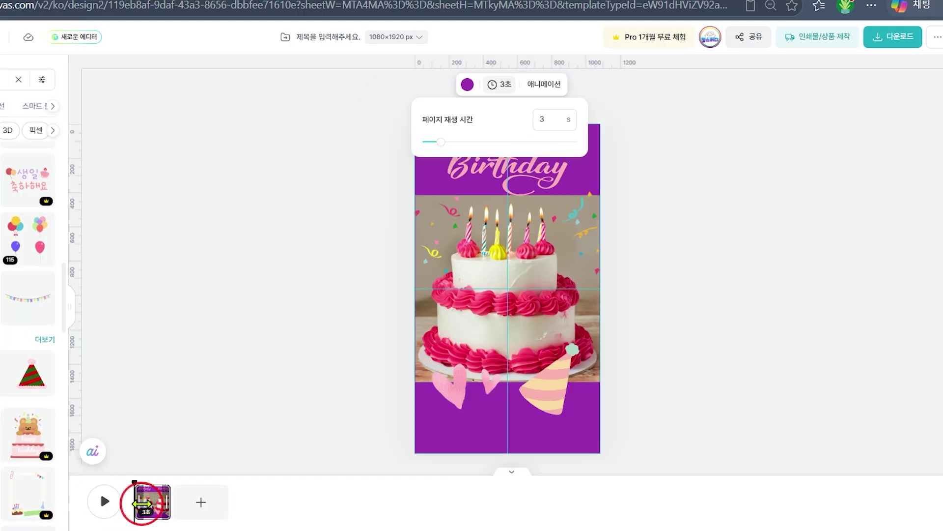
click(103, 501)
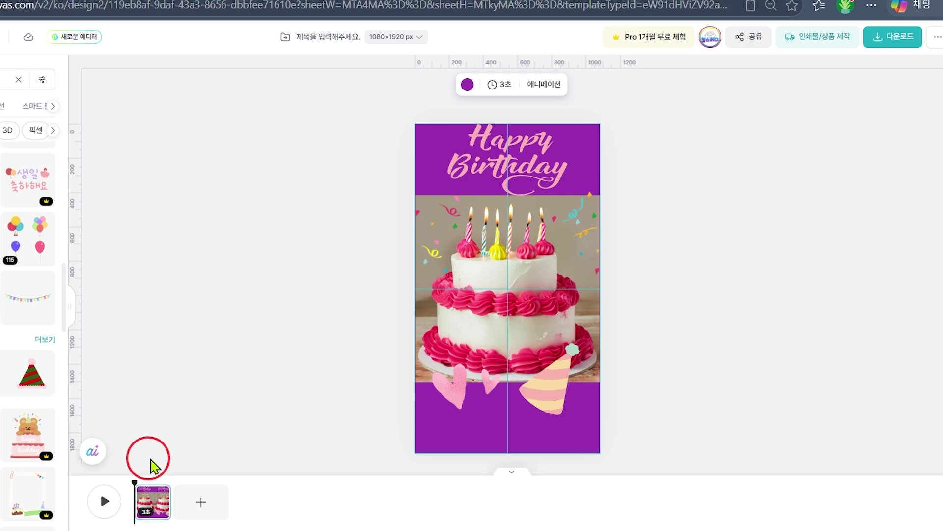
- Duplicate the birthday page three times so the timeline holds four identical pages
click(148, 499)
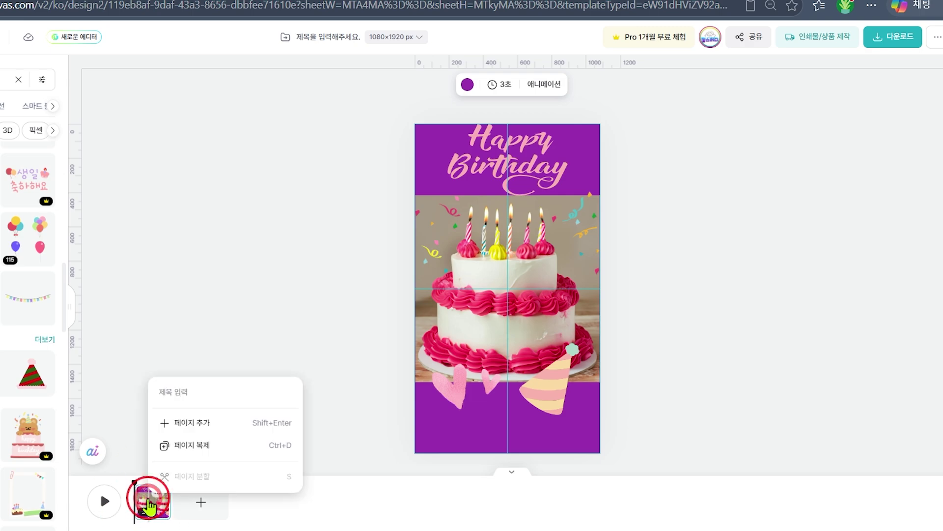
click(178, 446)
click(191, 501)
click(194, 494)
click(232, 426)
click(232, 497)
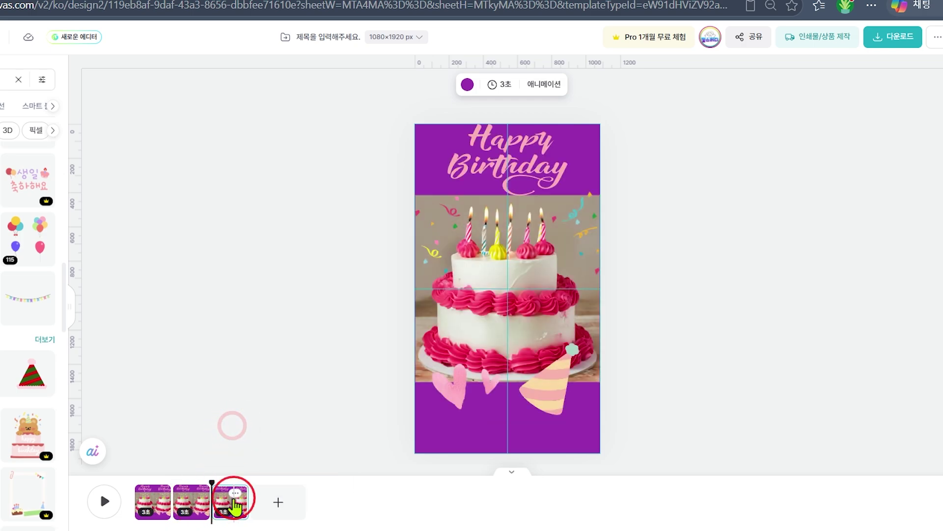
click(280, 427)
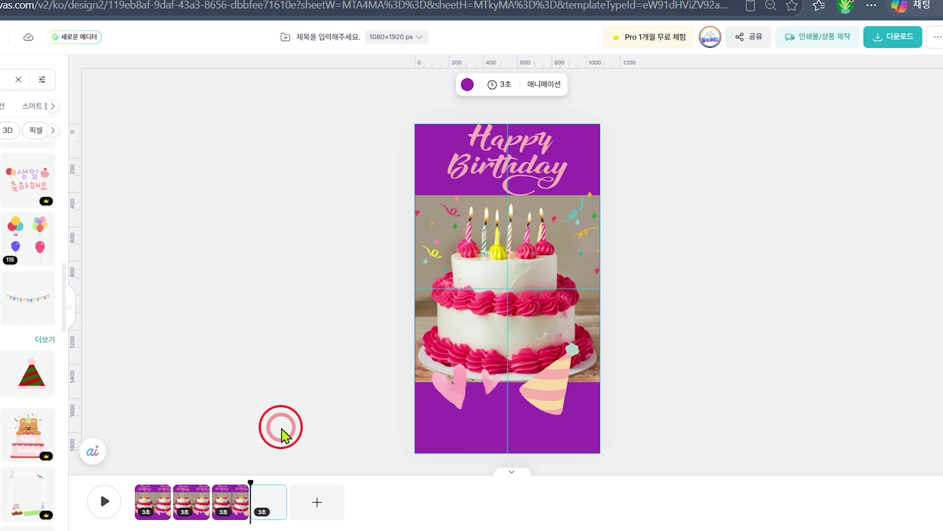
- Try yellow as the second page's background colour, settling on light blue
click(187, 504)
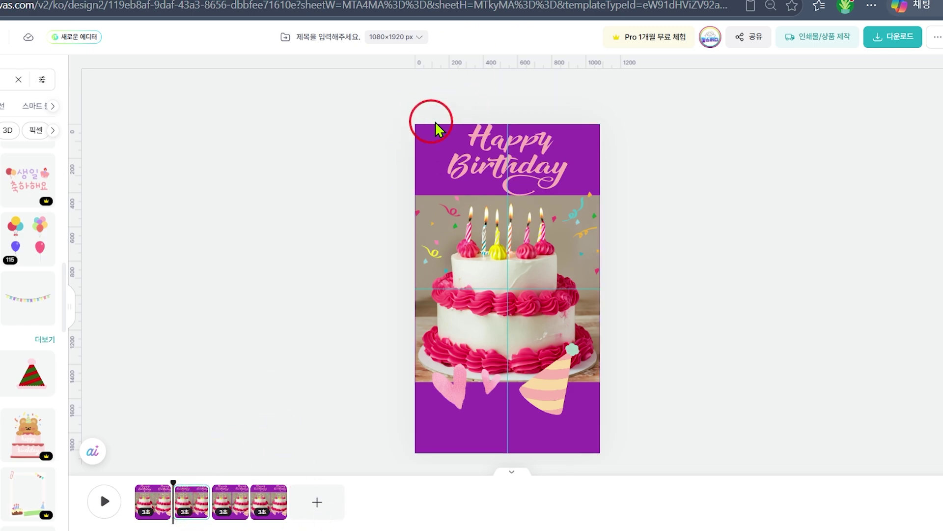
click(432, 143)
click(464, 92)
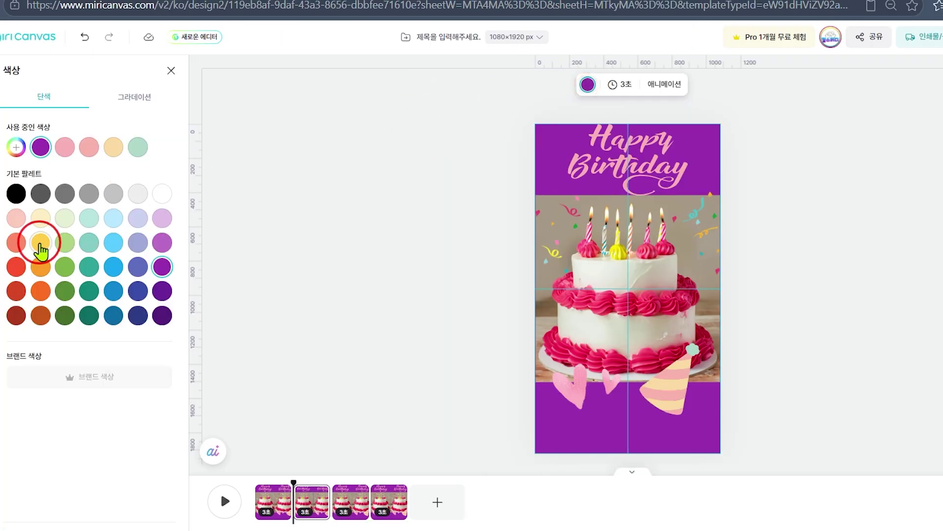
click(41, 243)
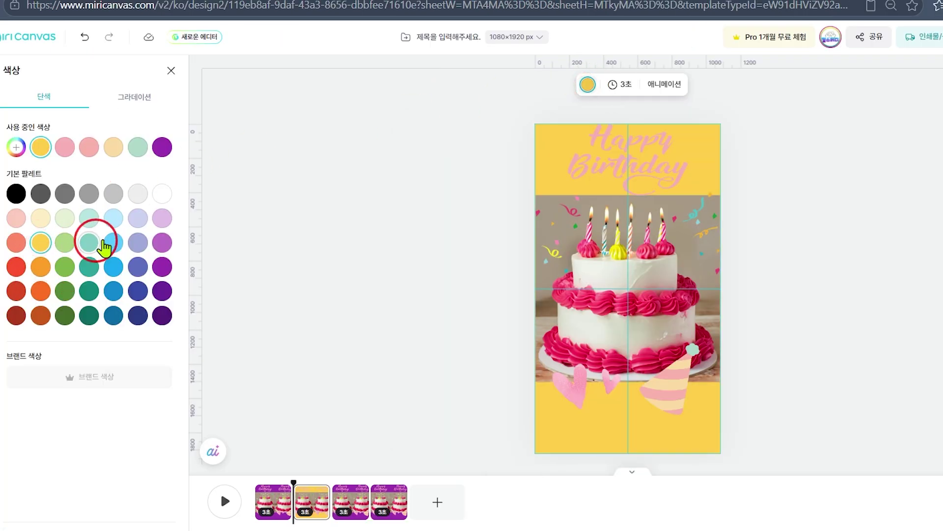
click(113, 218)
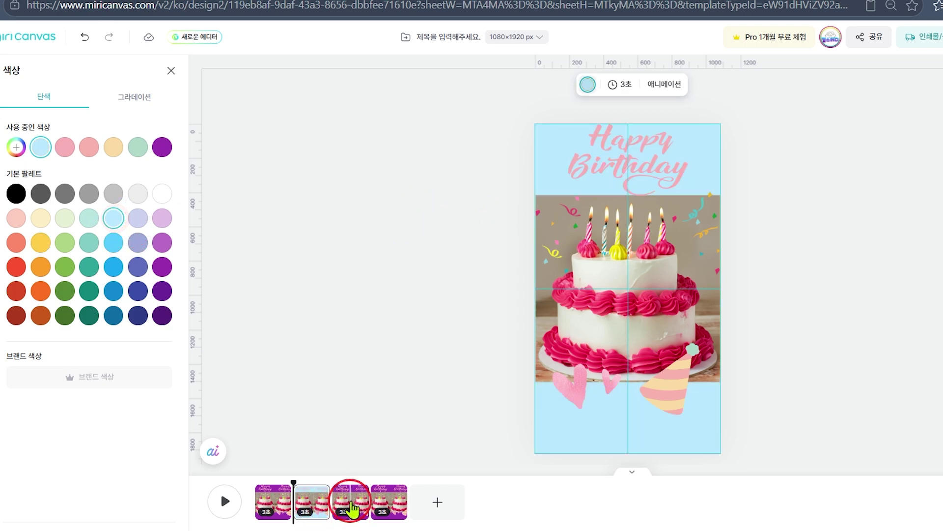
- Change the third page's background colour to mint green
click(349, 500)
click(549, 145)
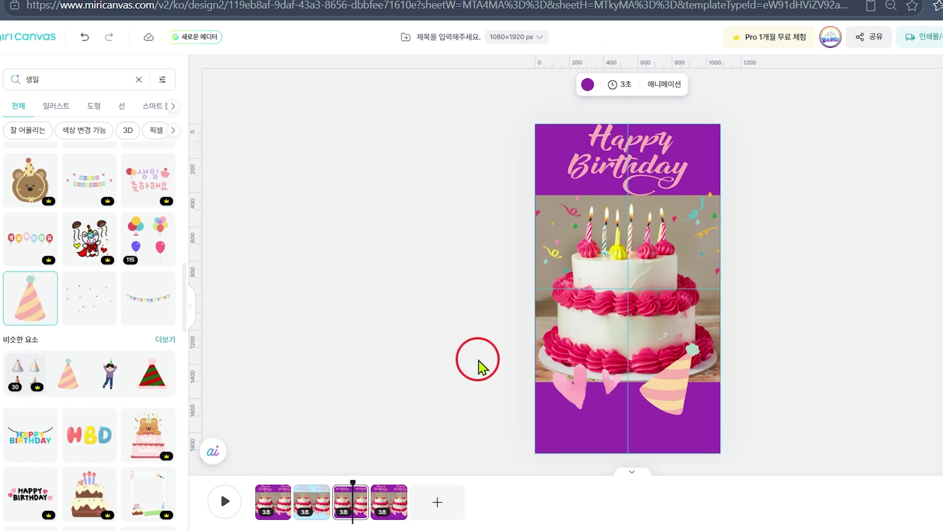
click(588, 84)
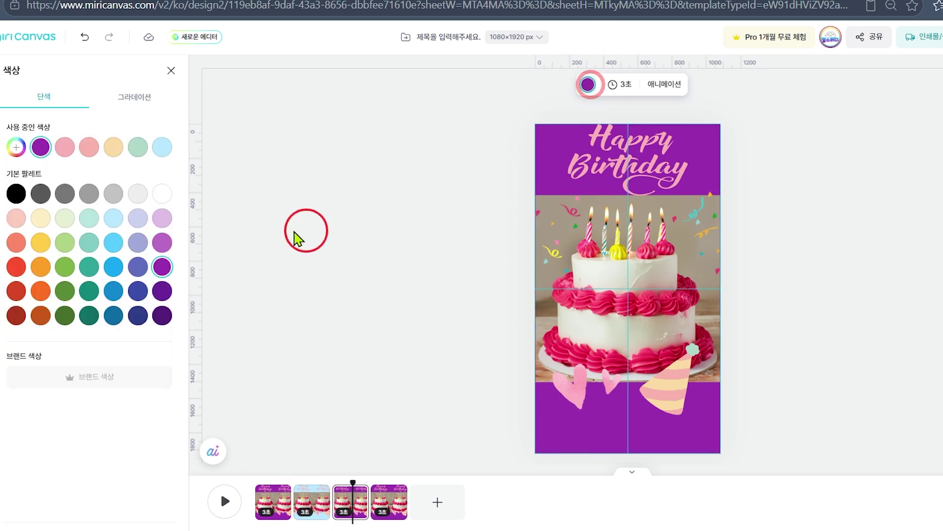
click(65, 266)
click(89, 266)
- Change the fourth page's background colour to medium blue
click(399, 504)
click(558, 145)
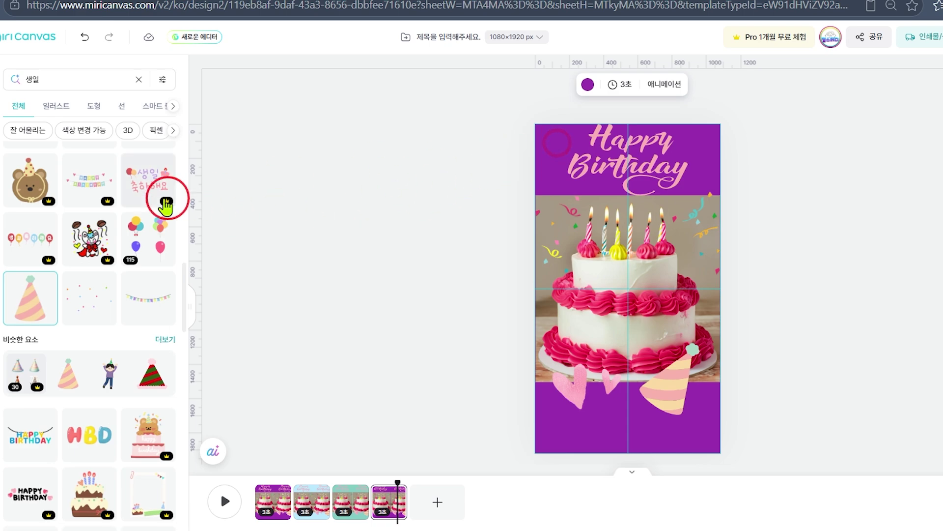
click(559, 147)
click(588, 85)
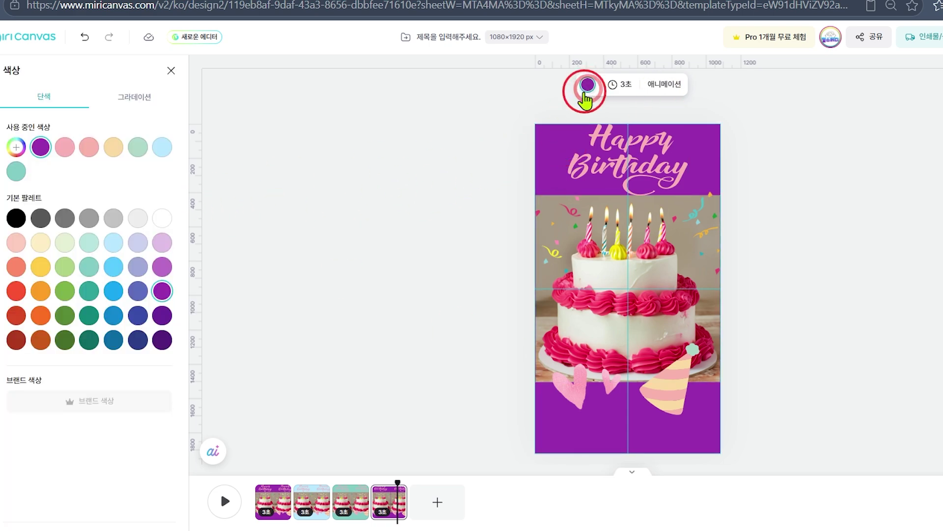
click(139, 318)
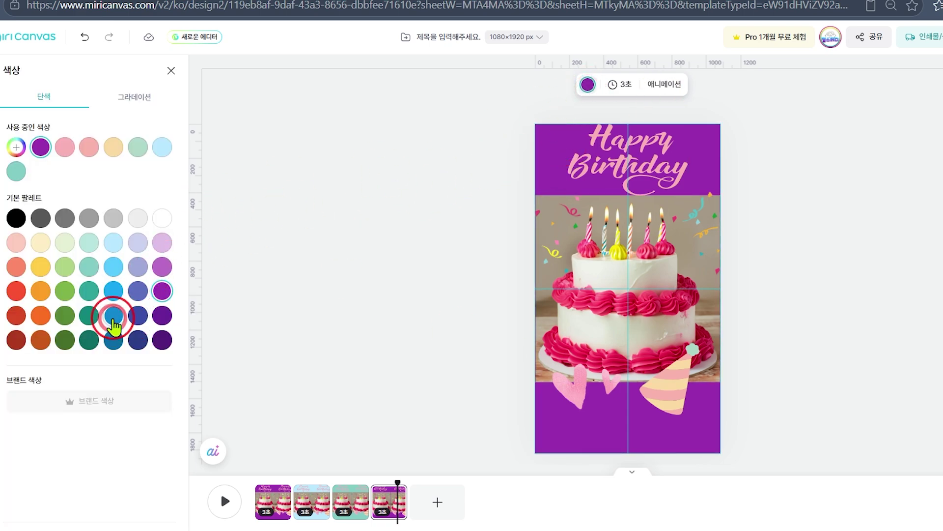
click(284, 380)
- Move the playhead back to the first page and play the four-page video to preview it
click(229, 501)
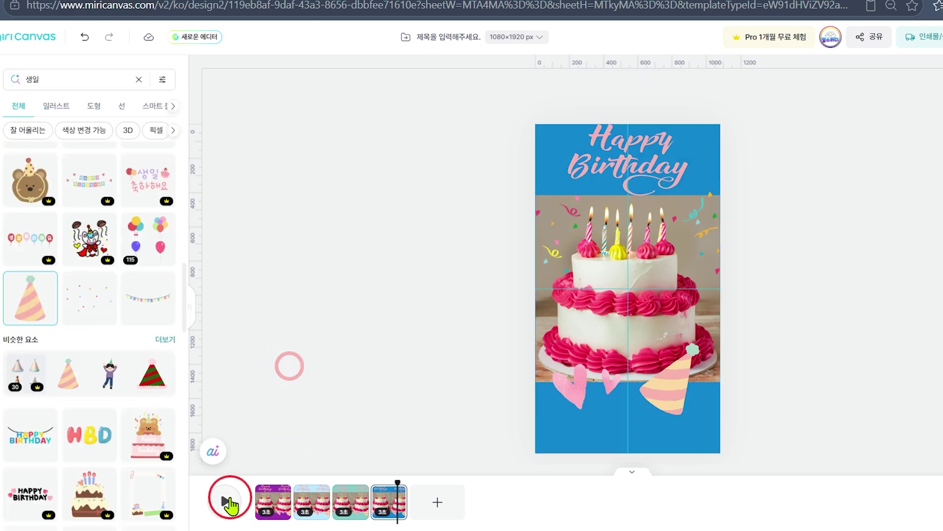
drag(395, 475, 260, 469)
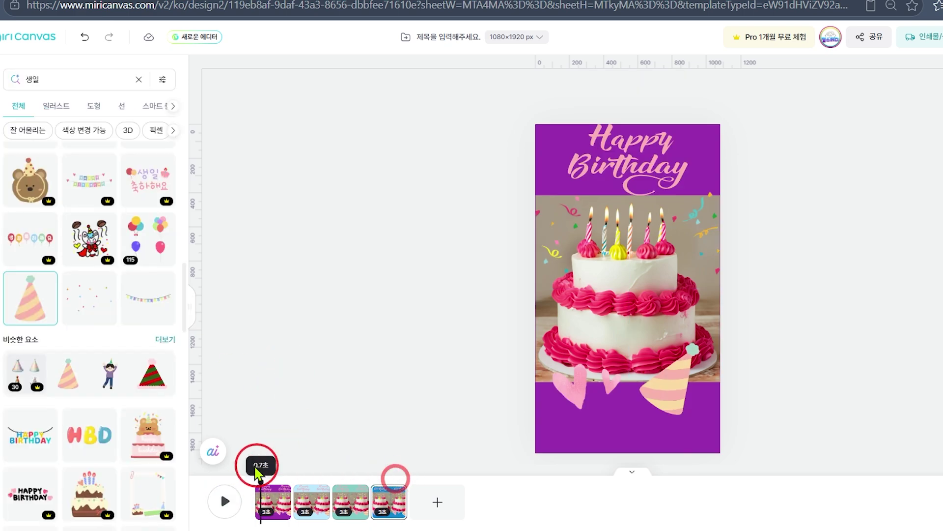
click(221, 499)
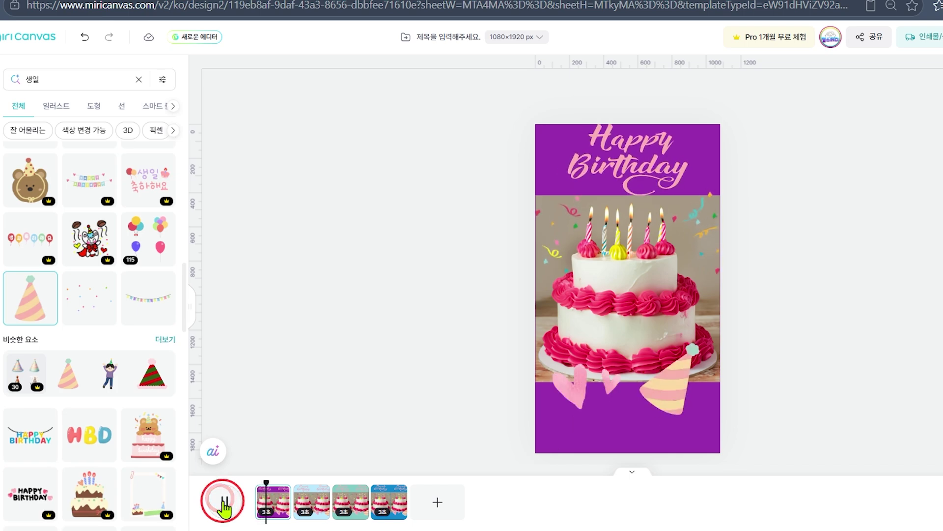
click(338, 509)
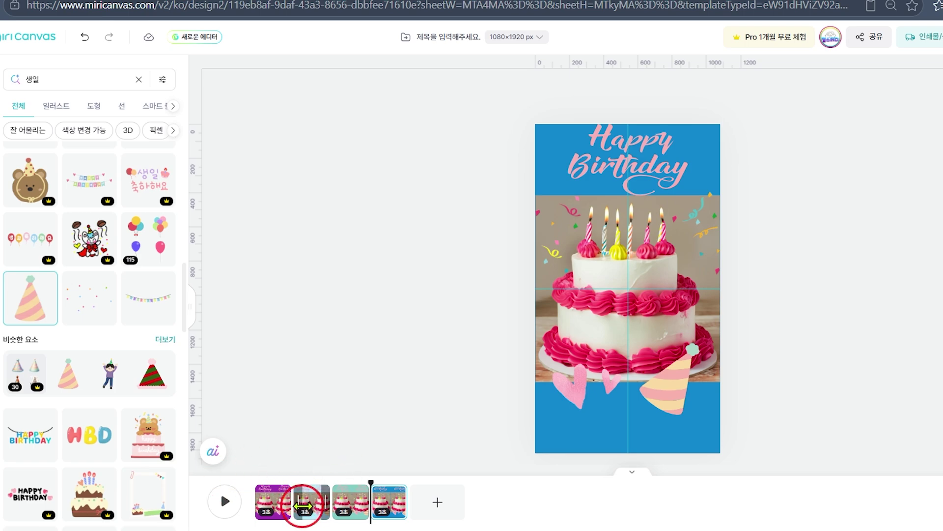
- On the light blue second page, try the 팝 animation on the "Happy Birthday" lettering, settling on 달려오기
click(307, 504)
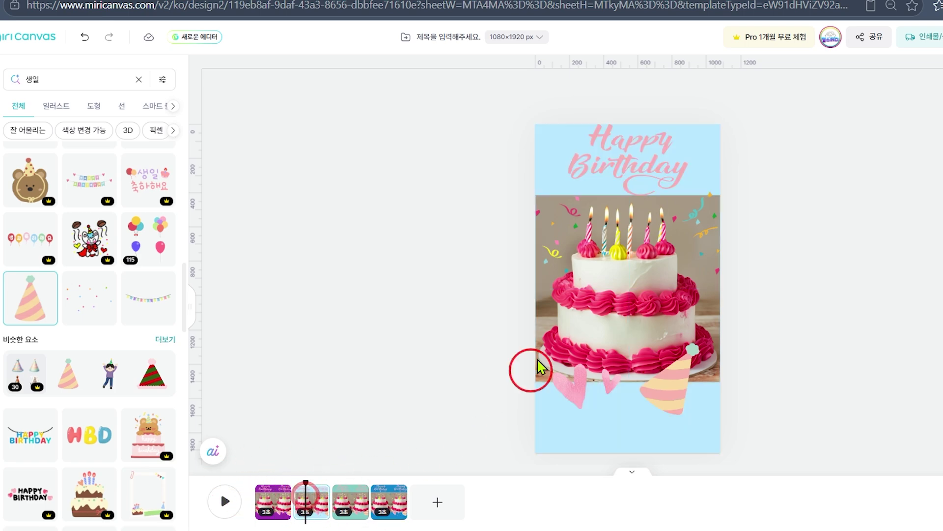
click(623, 169)
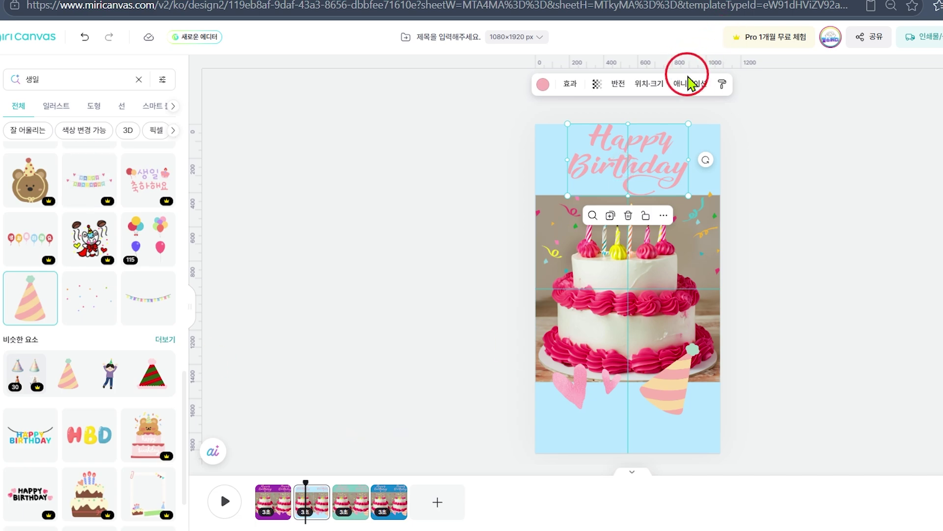
click(689, 84)
click(16, 178)
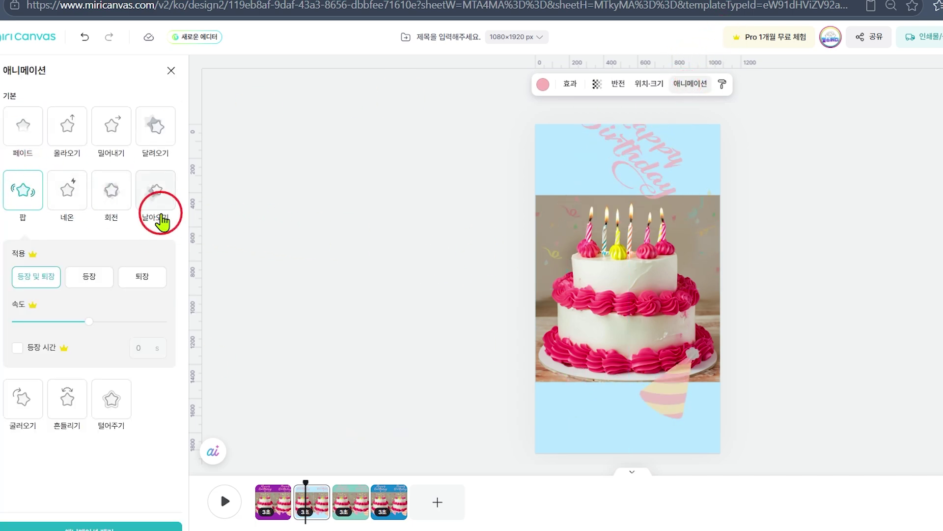
click(159, 141)
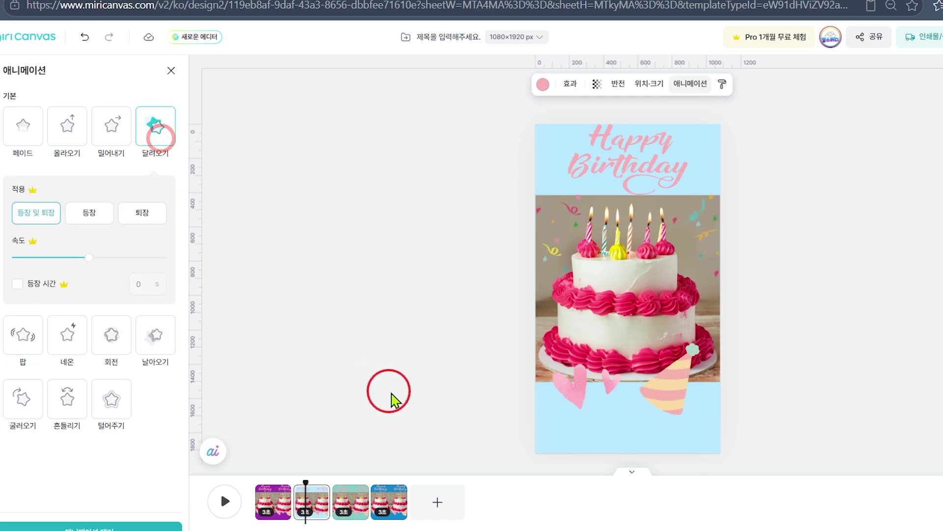
- Apply the 날아오기 (fly-in) animation to the pink double-heart element on the second page
click(565, 391)
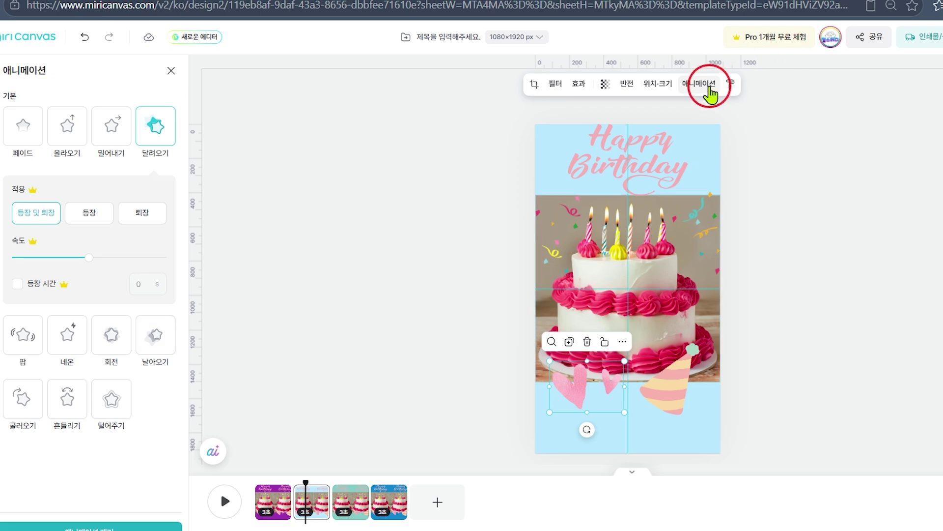
click(710, 89)
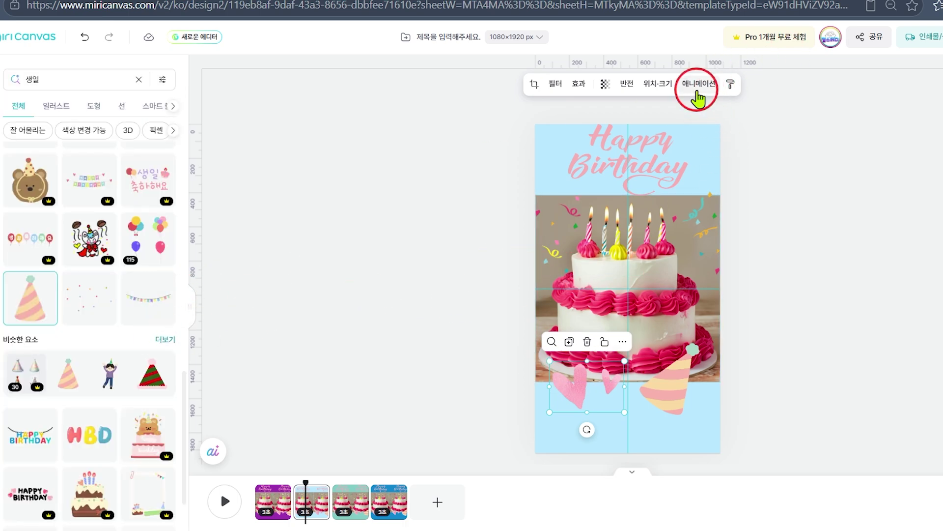
click(698, 96)
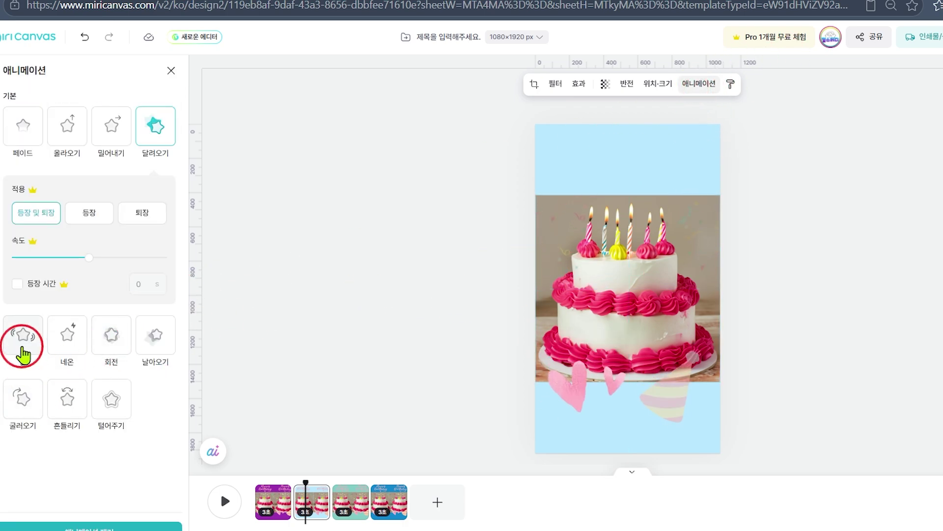
click(163, 348)
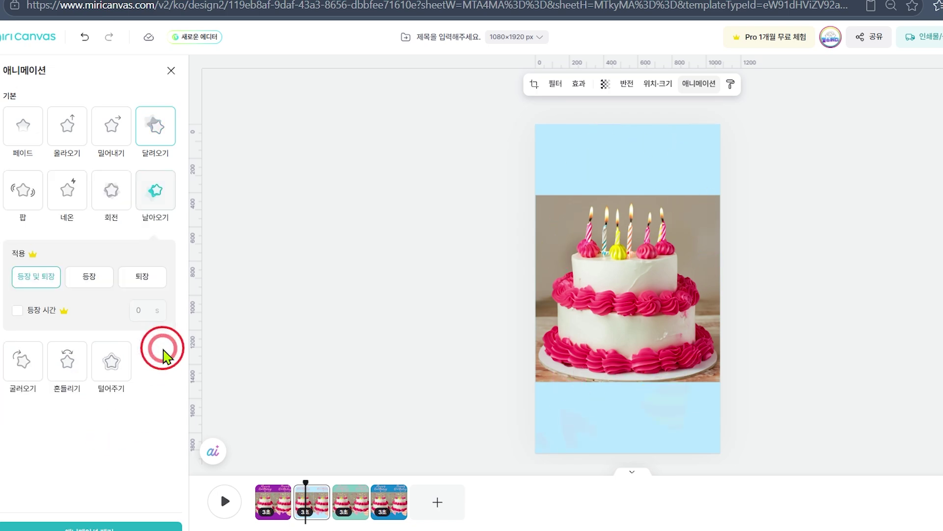
- Apply the 흔들리기 (shake) animation to the striped party hat on the second page
click(669, 379)
click(155, 368)
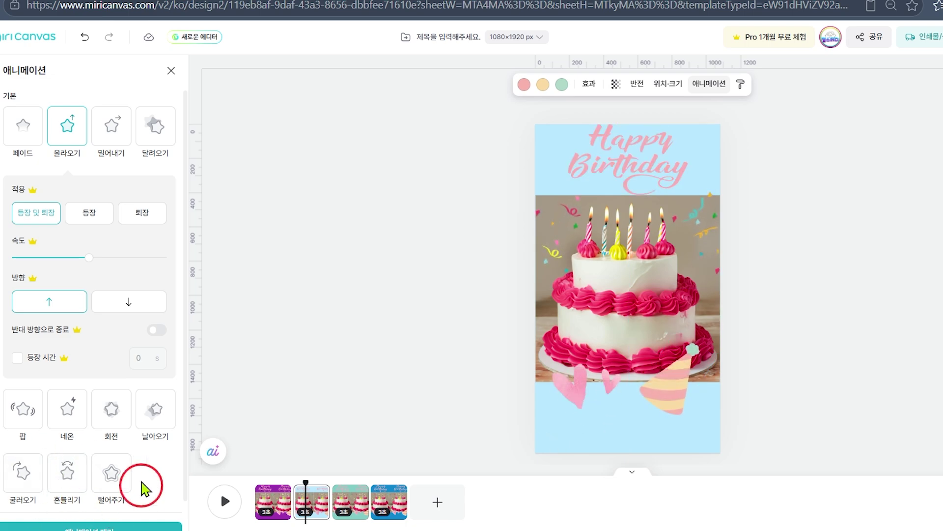
click(68, 470)
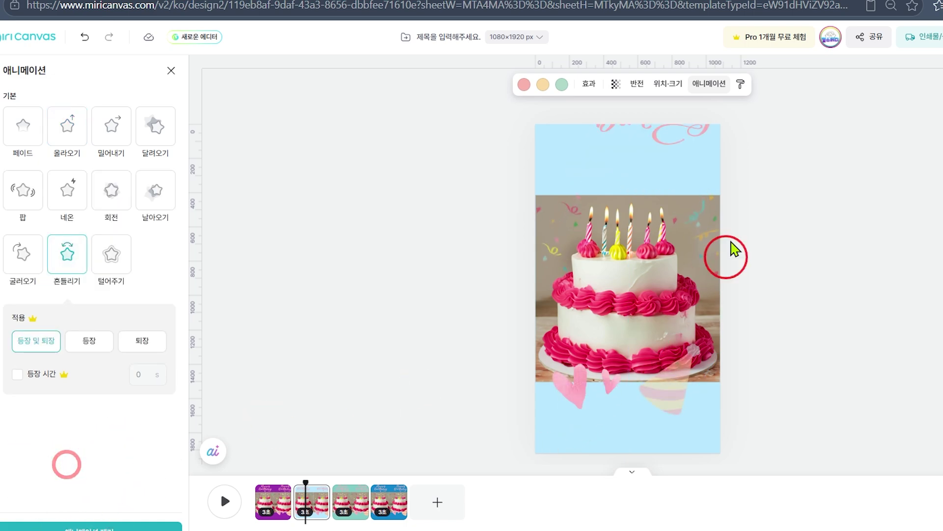
click(398, 204)
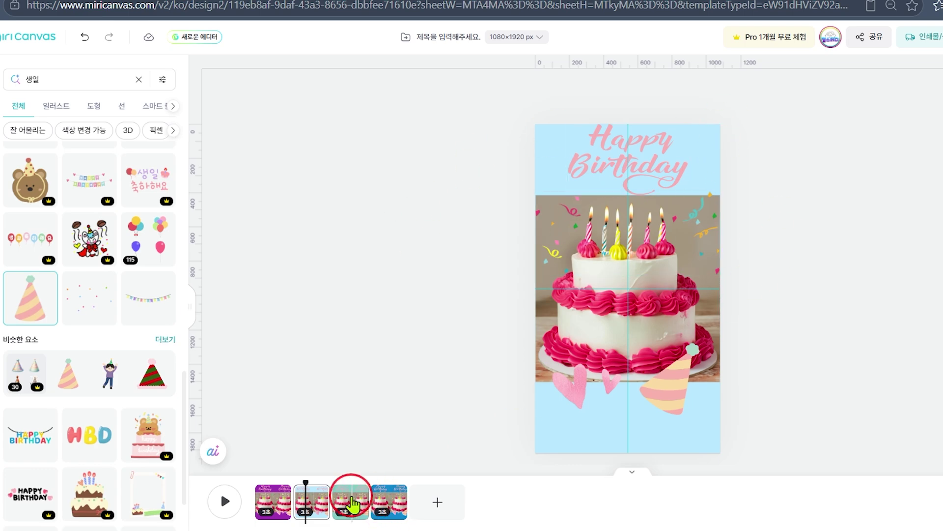
- Change the animation of the confetti element above the cake on the mint green third page
right_click(352, 502)
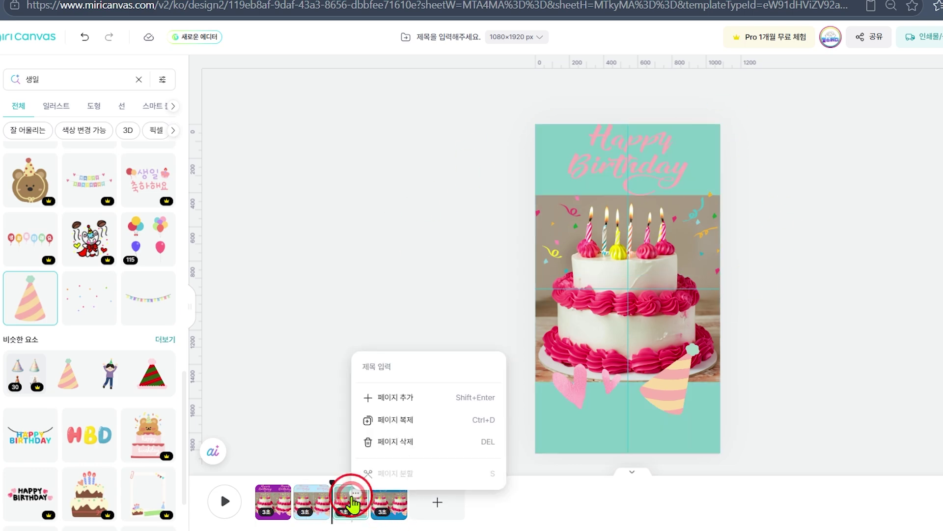
click(563, 261)
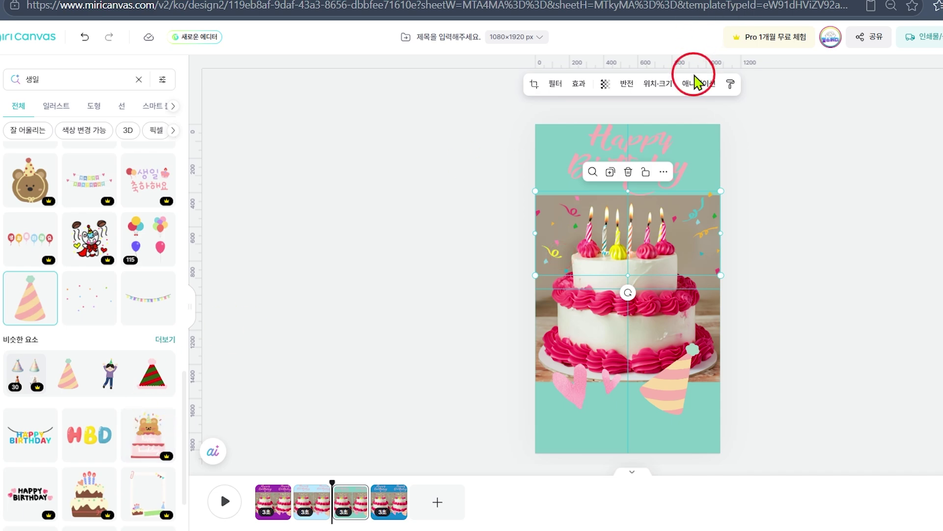
click(697, 83)
click(116, 265)
- Apply the 회전 (rotate) animation to the pink double-heart element on the third page
click(575, 376)
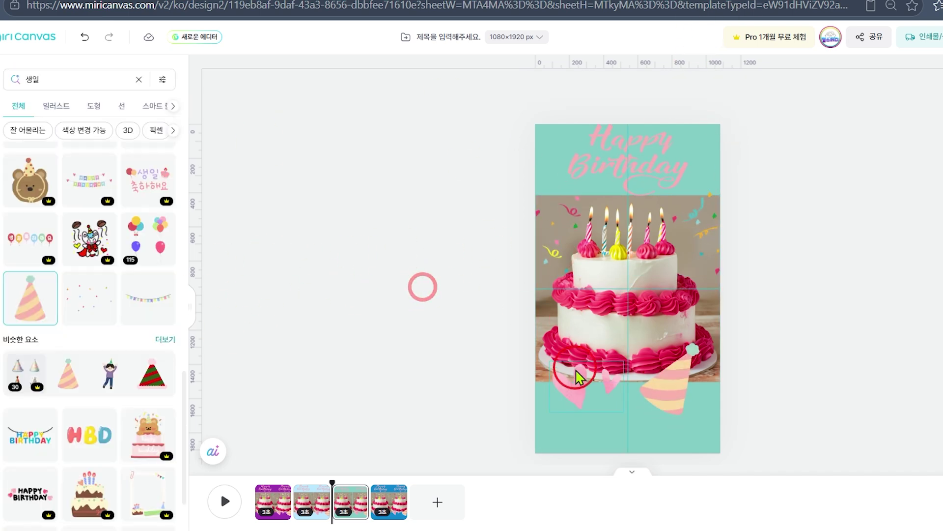
click(698, 83)
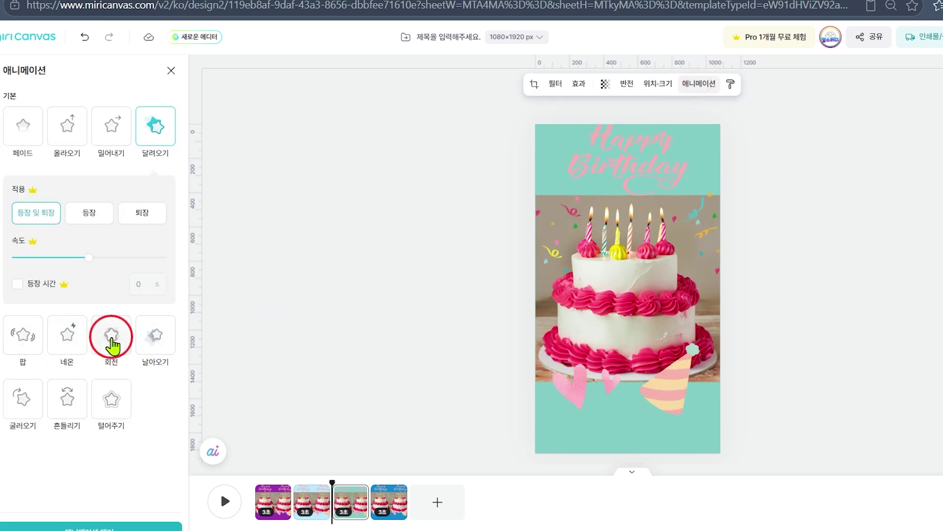
click(112, 339)
- On the third page, try the 팝 animation on the striped party hat, settling on 흔들리기 (shake)
click(690, 398)
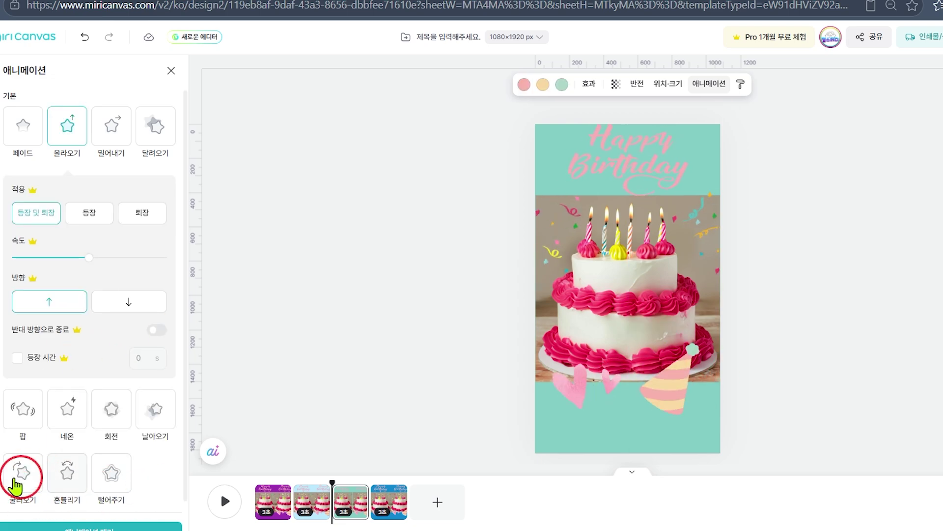
click(29, 422)
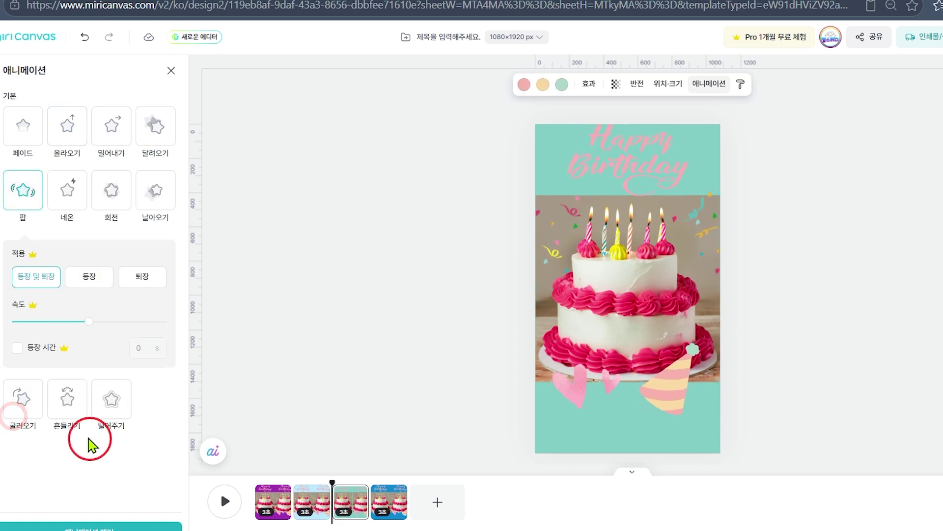
click(70, 400)
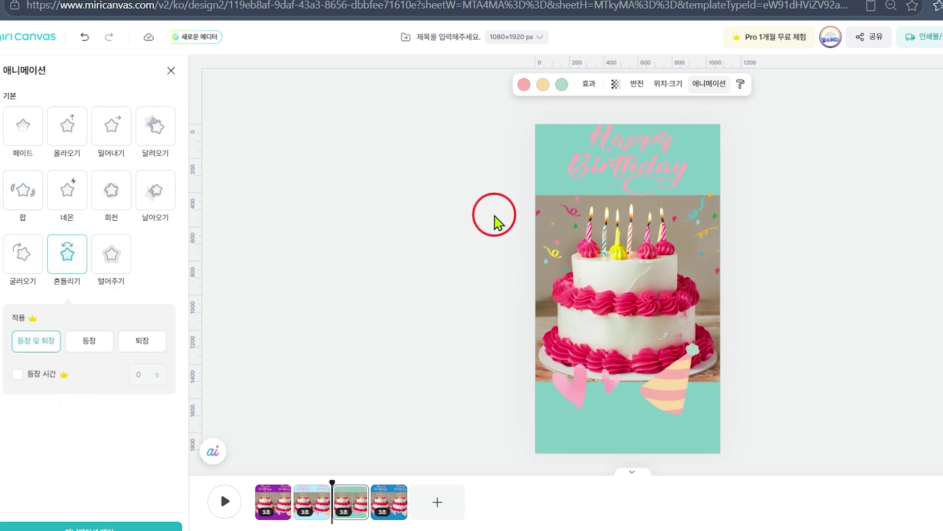
click(668, 379)
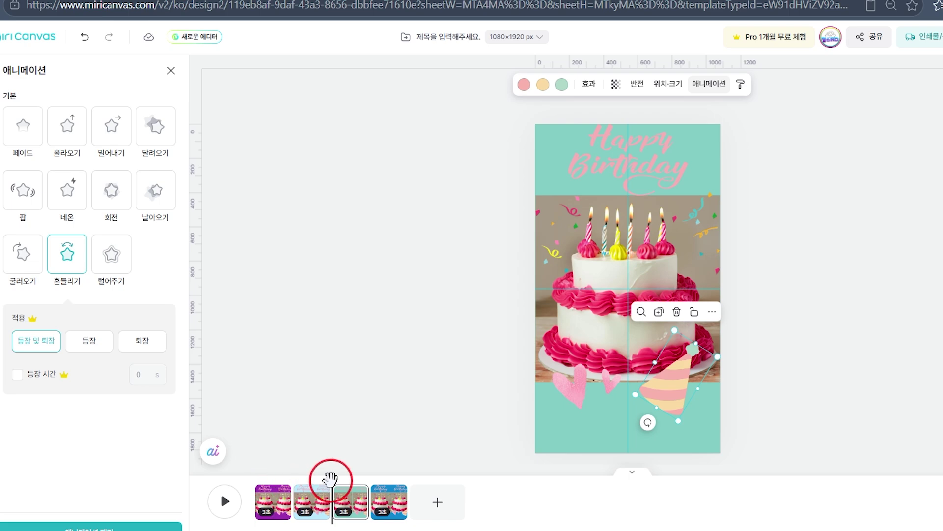
- Play the video from the first page to preview the animations, and stop the playback
click(270, 492)
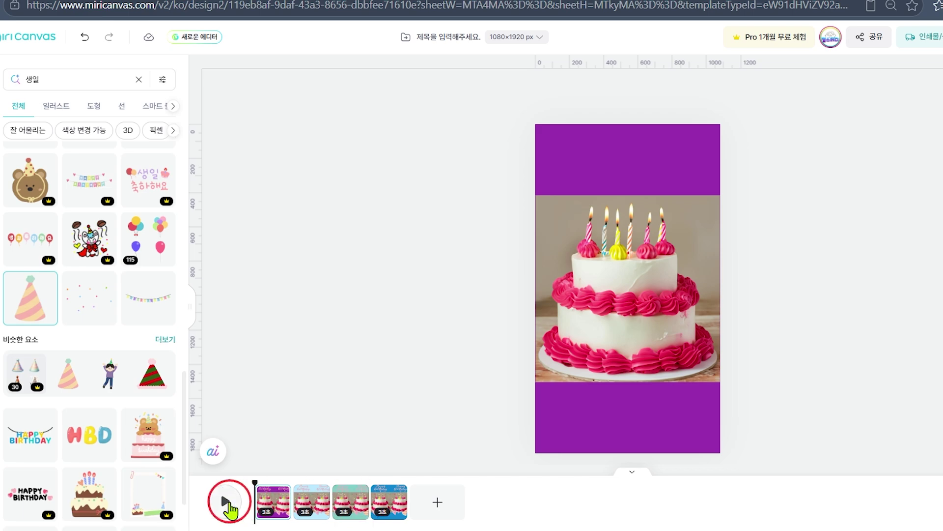
click(229, 503)
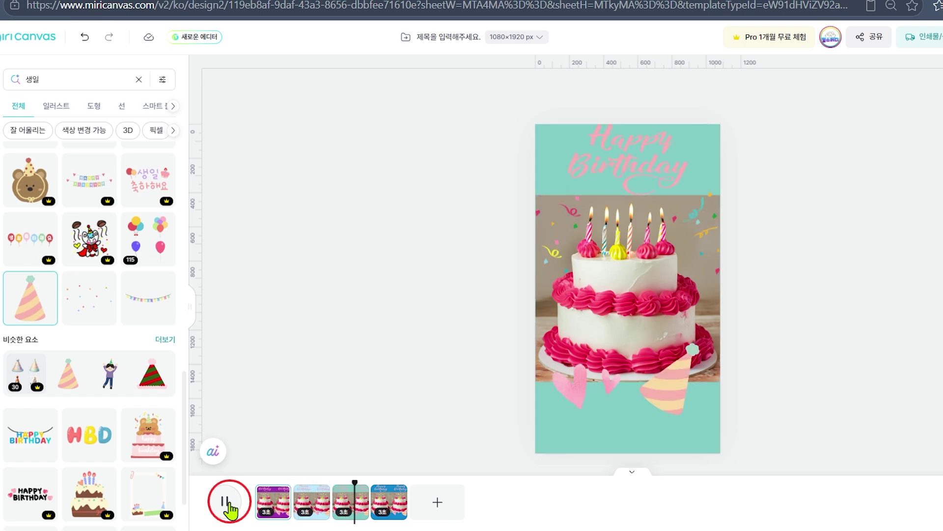
click(229, 504)
- Add a blank fifth page after the blue fourth page and set its background colour to yellow
click(393, 484)
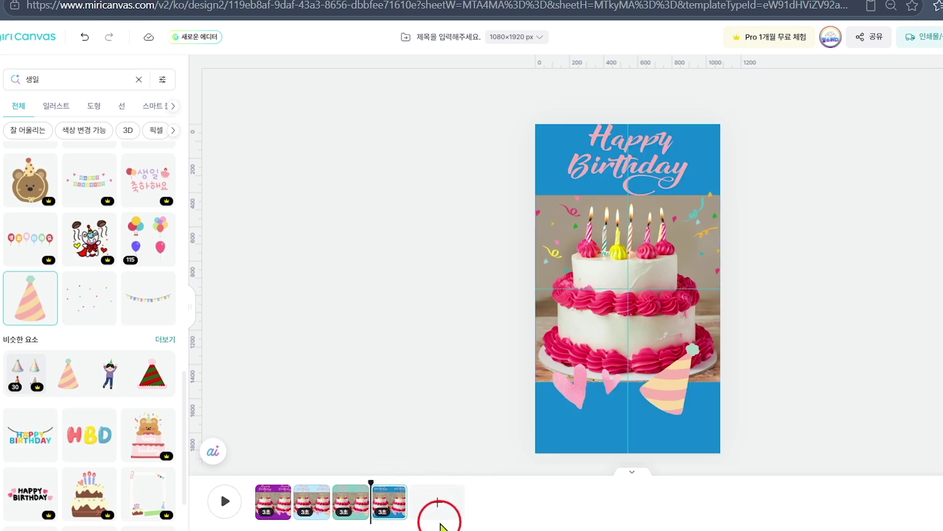
click(437, 502)
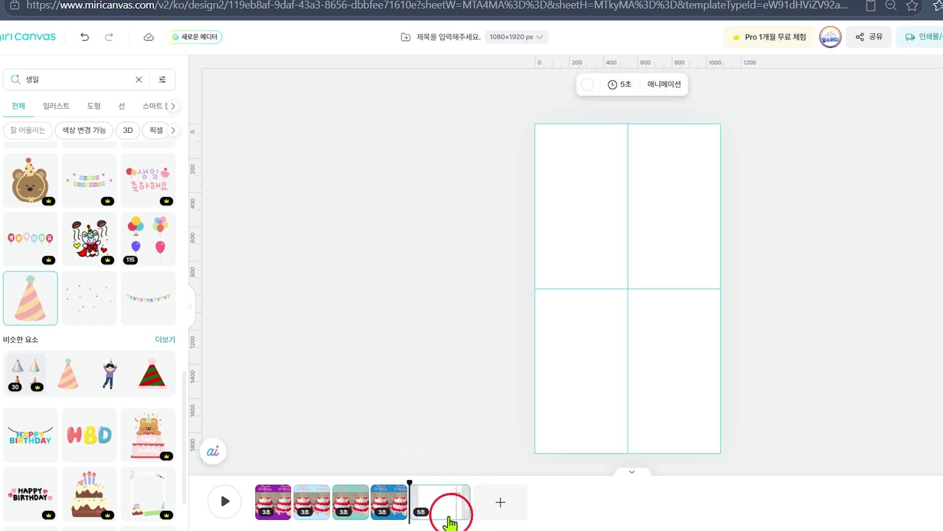
click(439, 503)
click(552, 143)
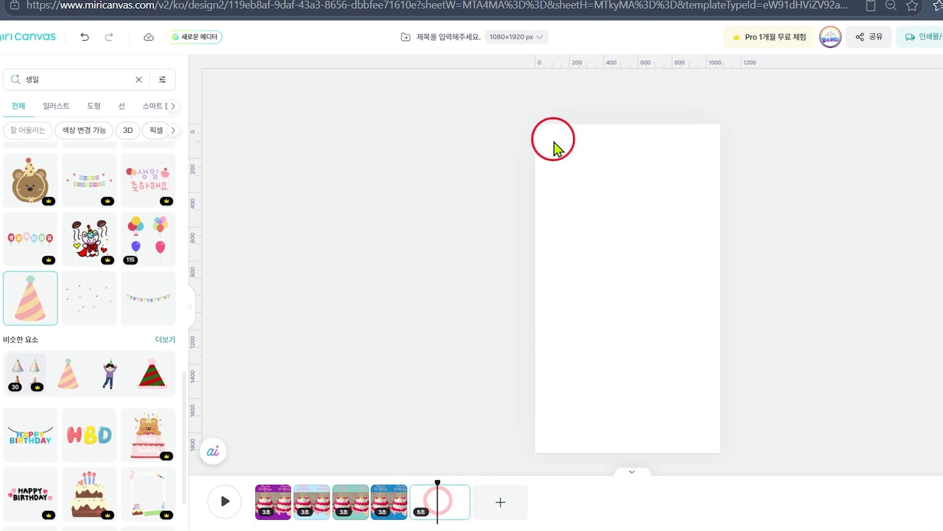
click(588, 91)
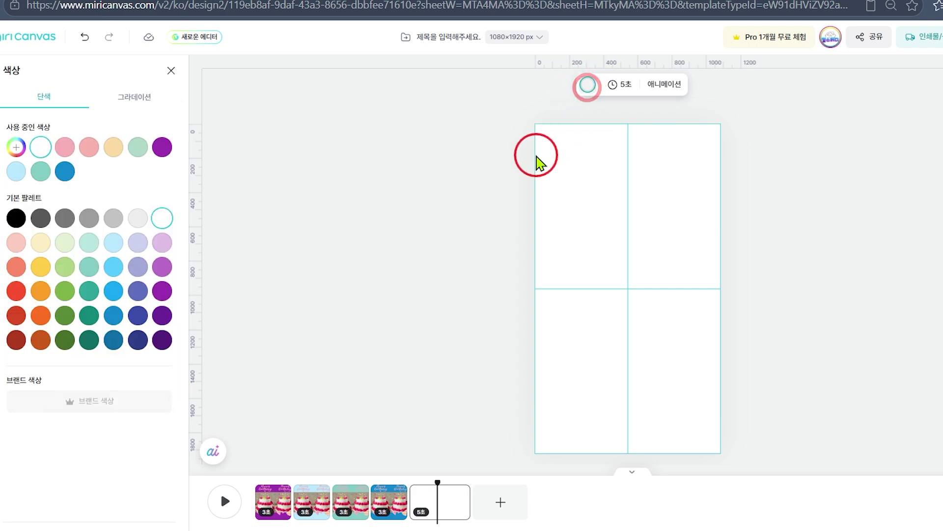
click(587, 88)
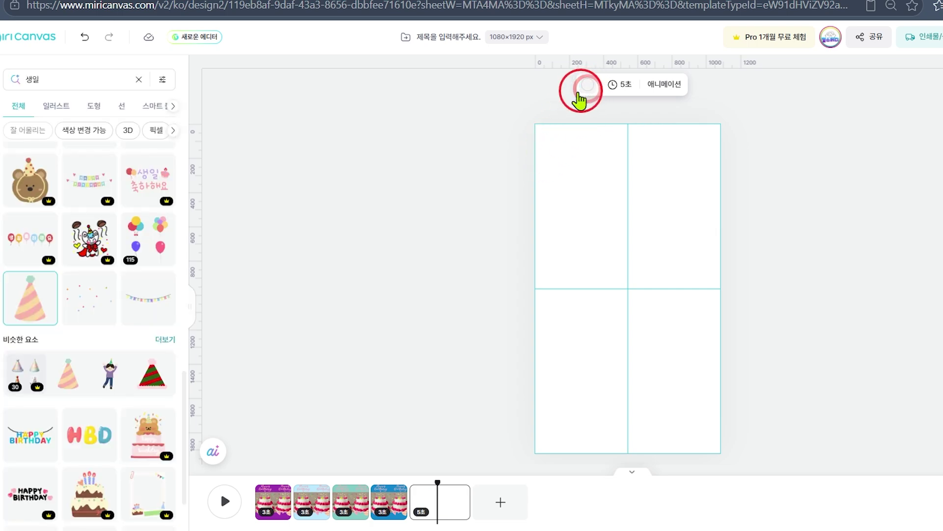
click(41, 267)
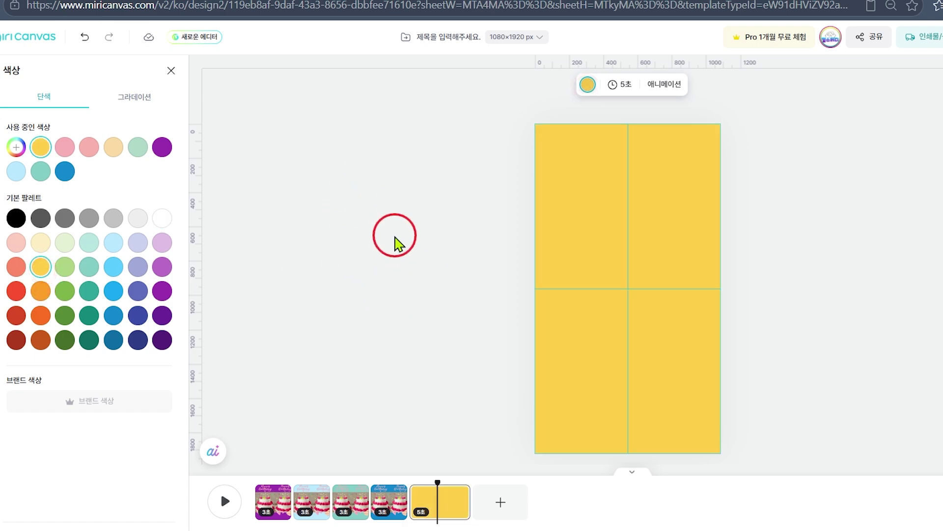
- Set the yellow page's playback time to 3 seconds
click(623, 83)
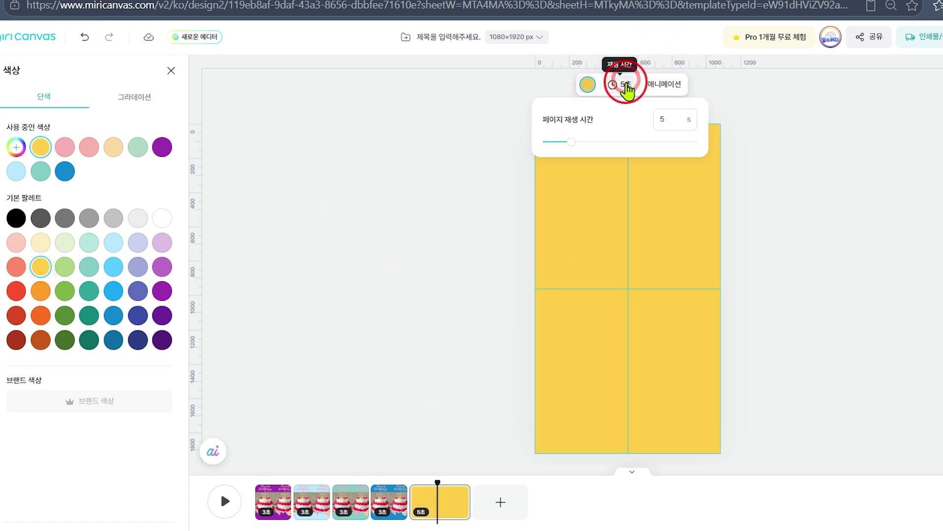
drag(571, 142, 550, 141)
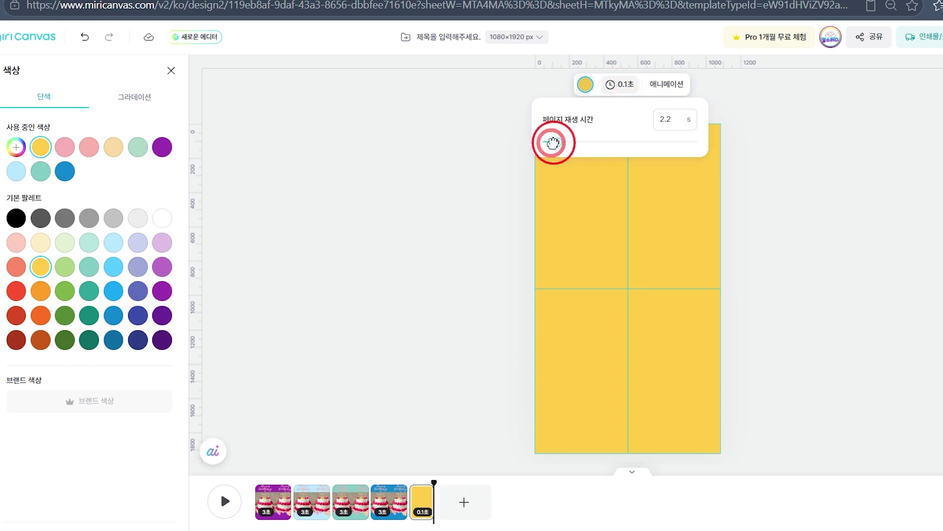
click(618, 124)
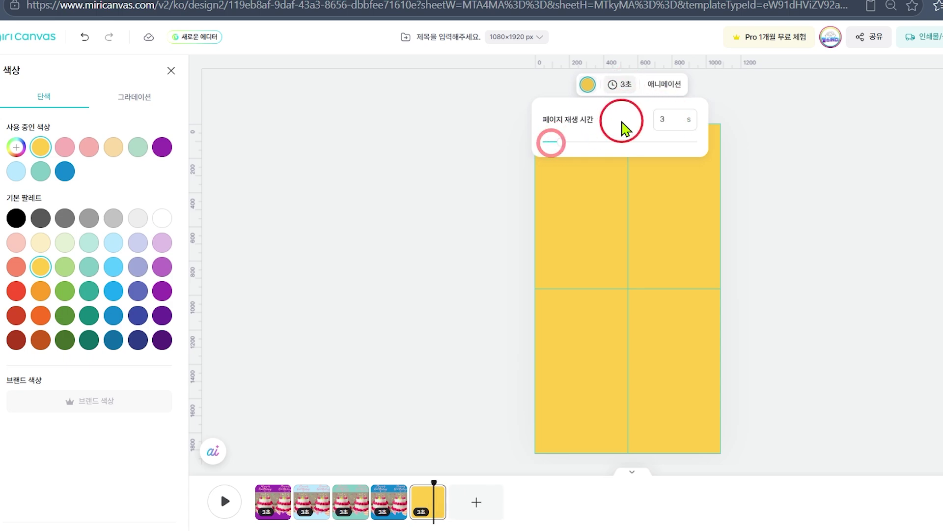
click(451, 338)
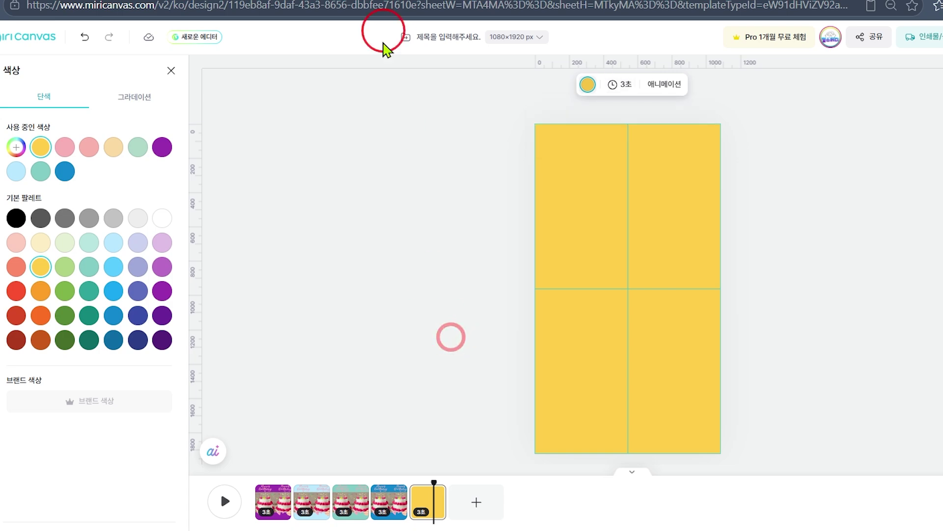
- With the yellow page selected, search the photo library for "선물" (gift)
mouse_move(424, 504)
click(424, 504)
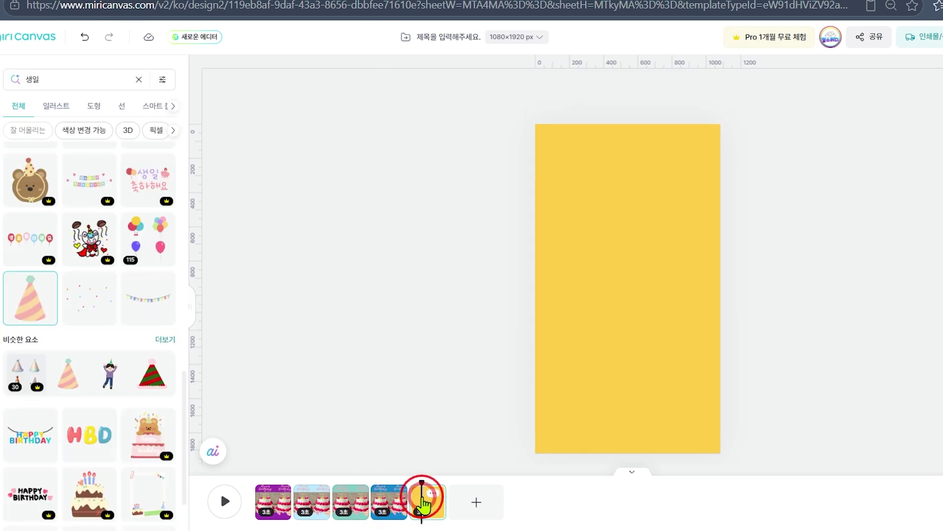
click(55, 79)
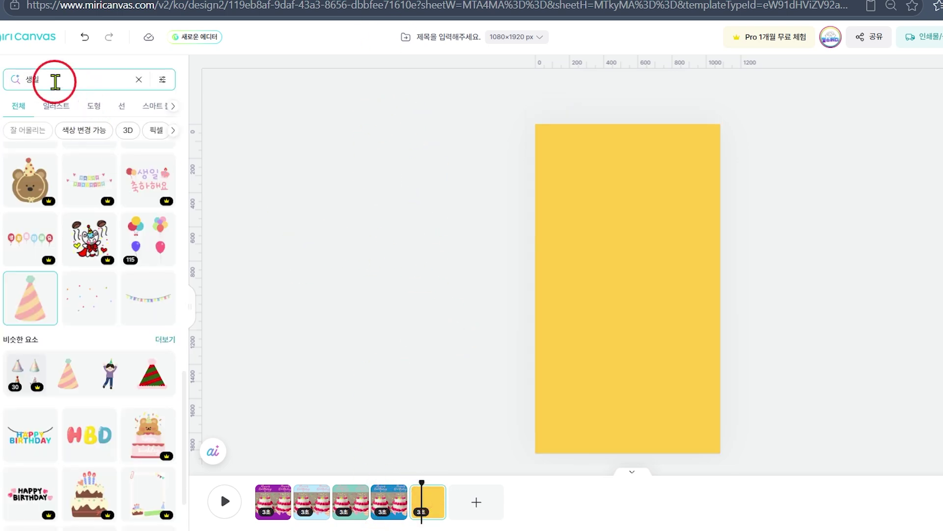
click(13, 174)
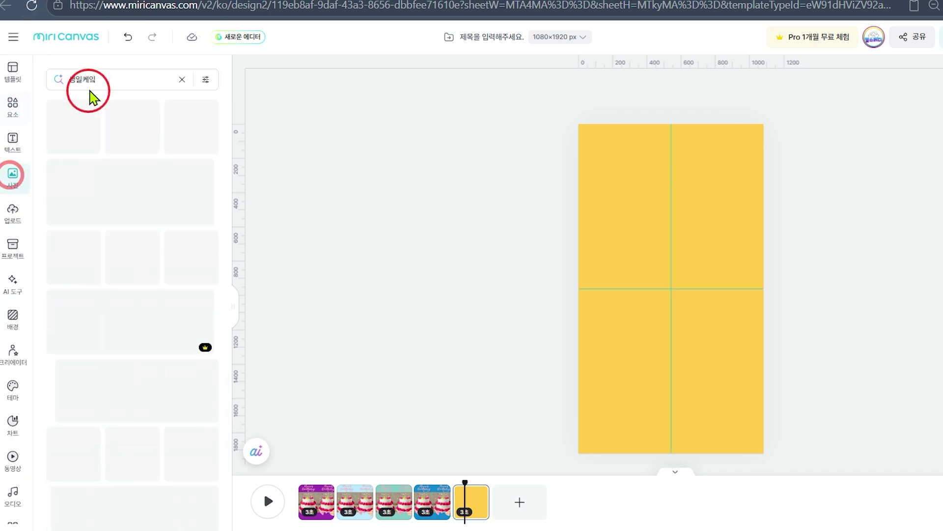
double_click(109, 78)
text(선물)
key(Return)
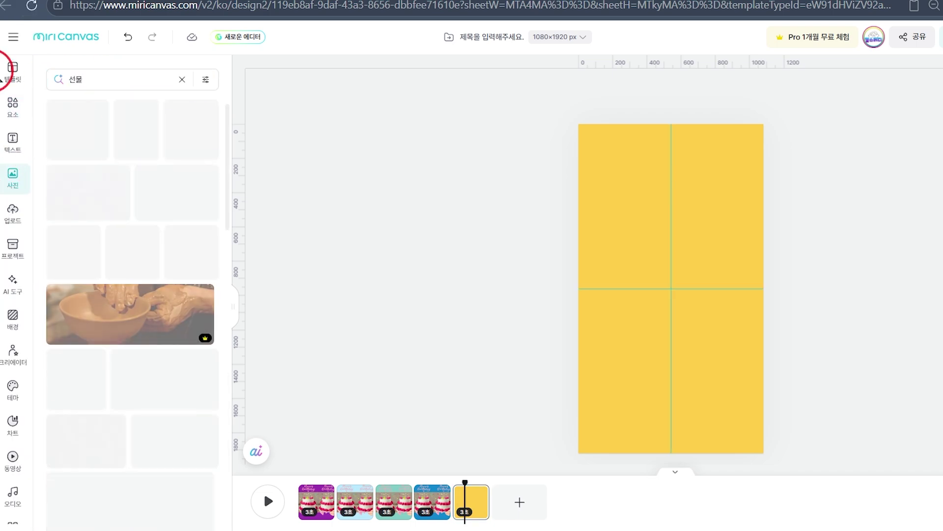
- Try the photo of many colourful ribboned gift boxes on the yellow page, enlarged to about the page width, and delete it
click(117, 501)
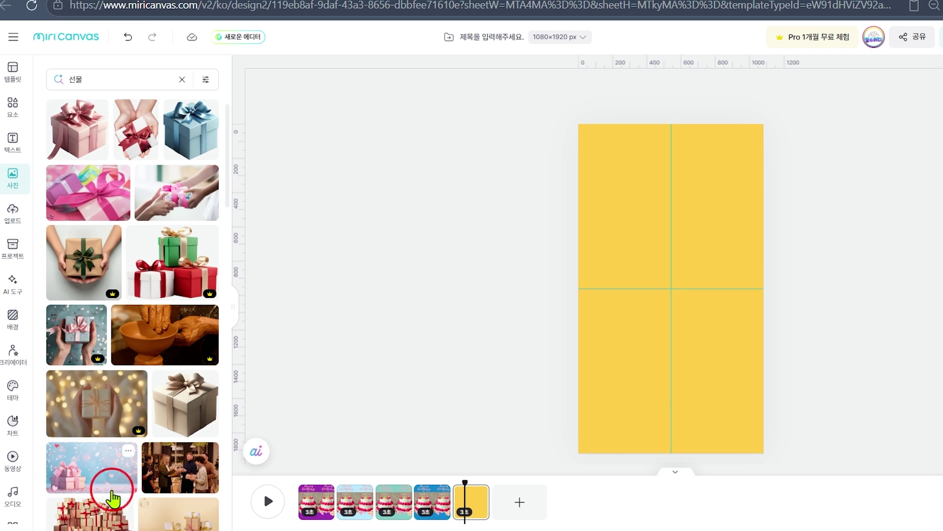
scroll(113, 497, down, 5)
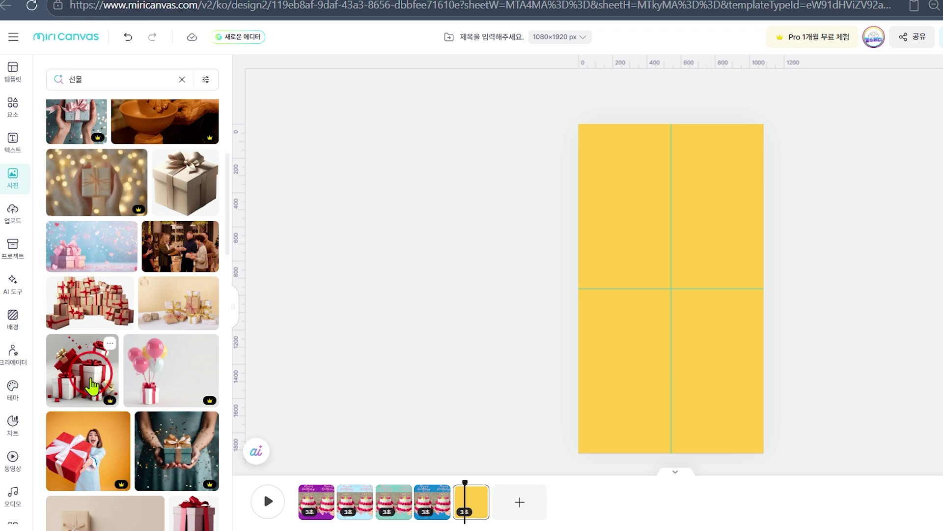
scroll(91, 386, down, 5)
scroll(91, 384, down, 6)
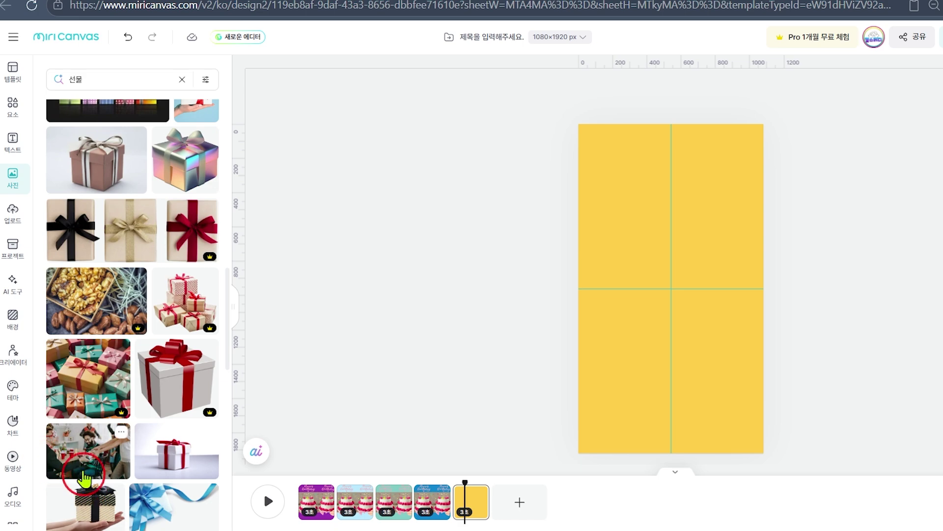
click(81, 383)
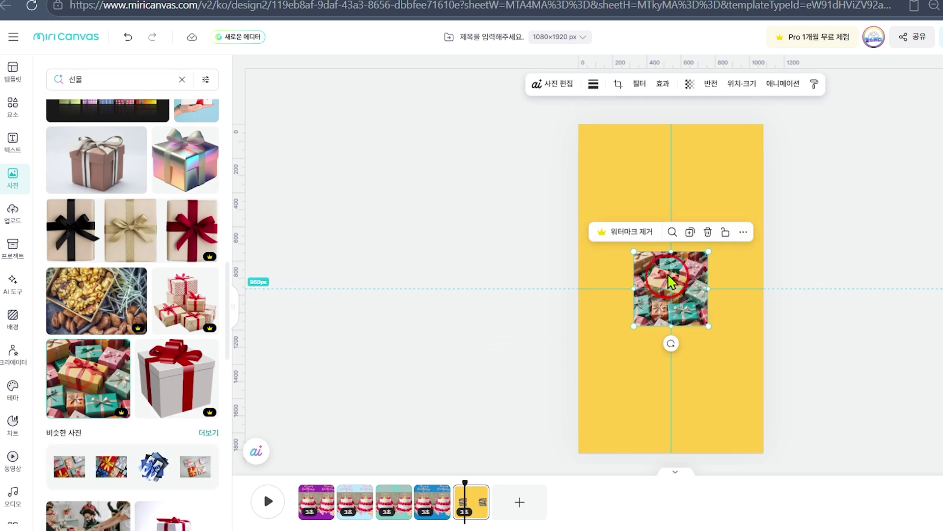
click(674, 294)
drag(703, 325, 830, 442)
drag(706, 386, 655, 341)
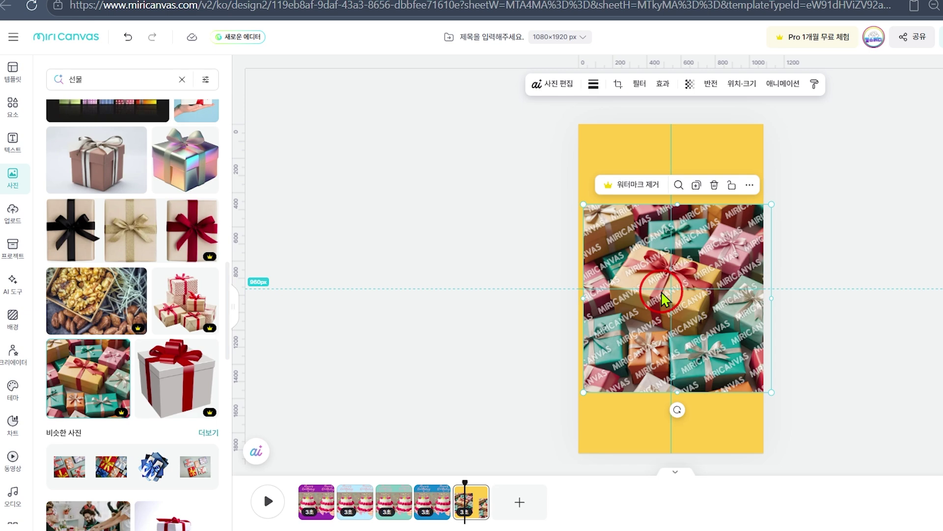
key(Delete)
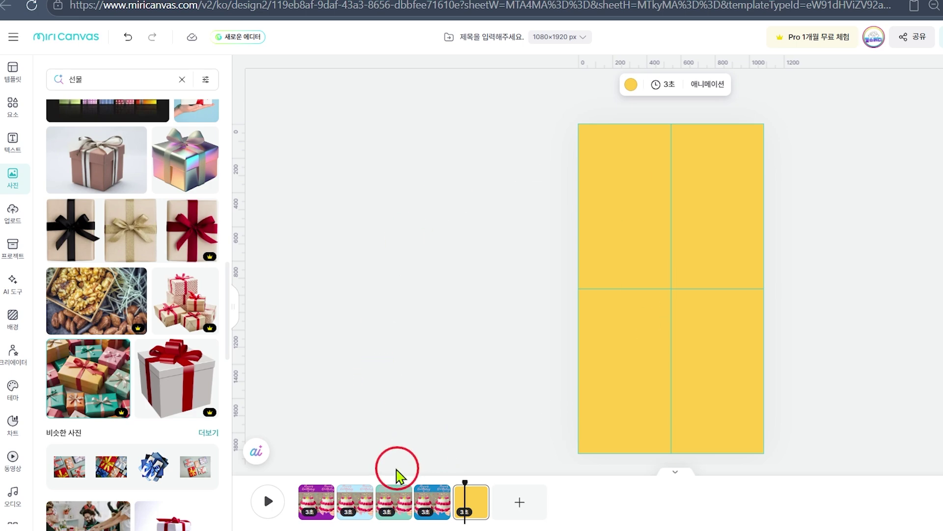
- Move the playhead to the start of the yellow page and insert the cut-out photo of three white and orange gift boxes
drag(464, 477, 455, 483)
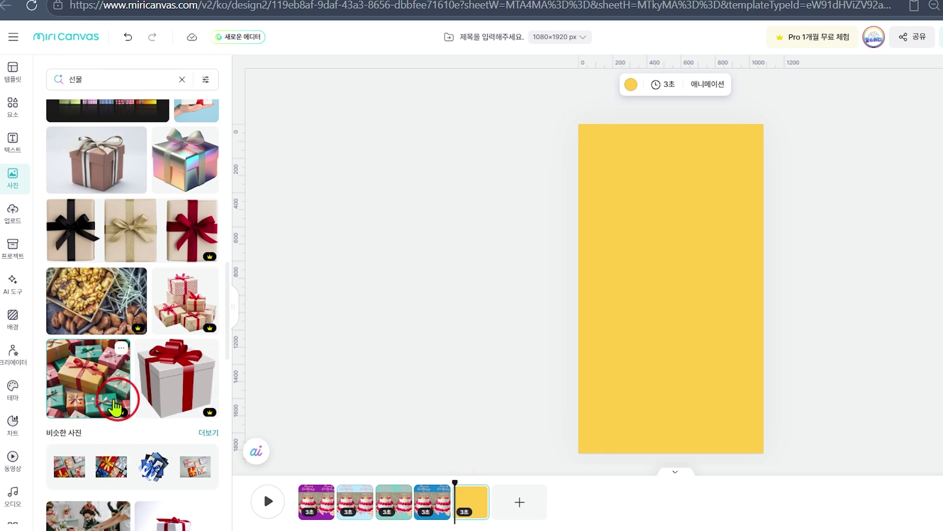
scroll(116, 406, down, 10)
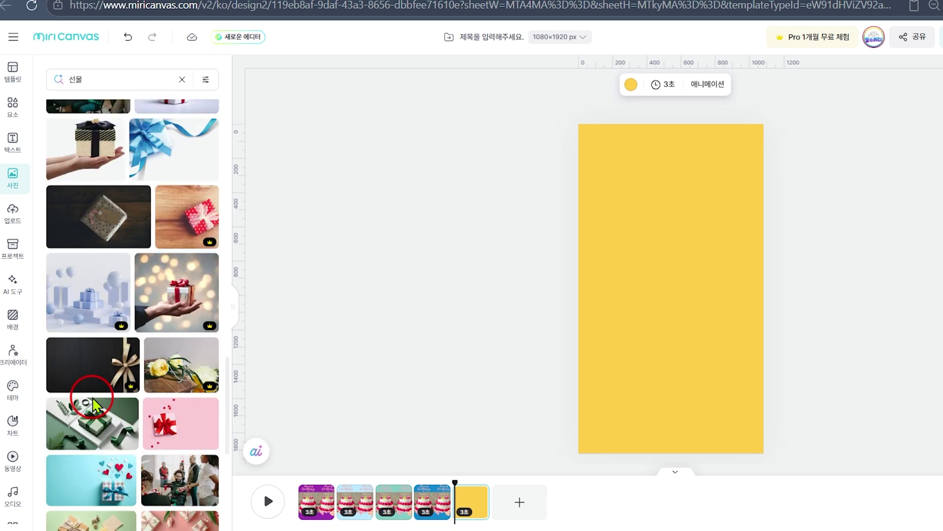
scroll(93, 405, down, 4)
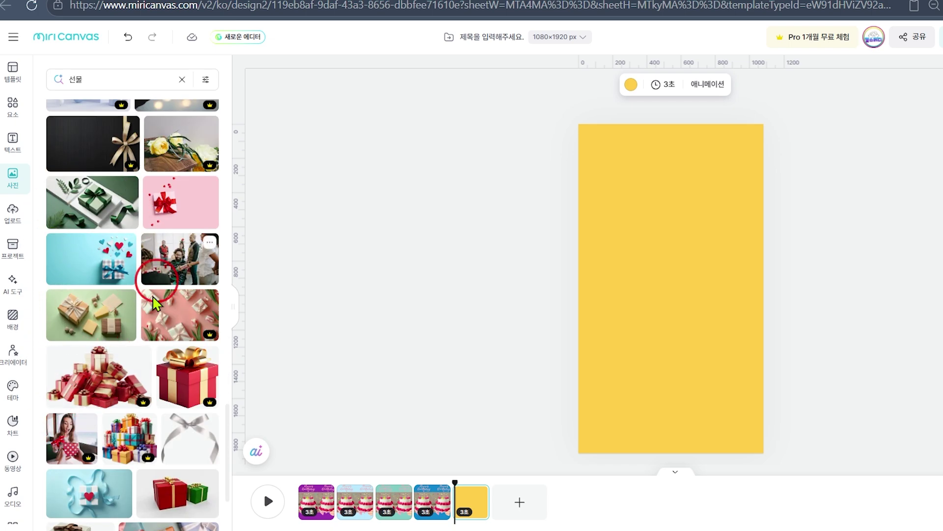
scroll(132, 486, down, 4)
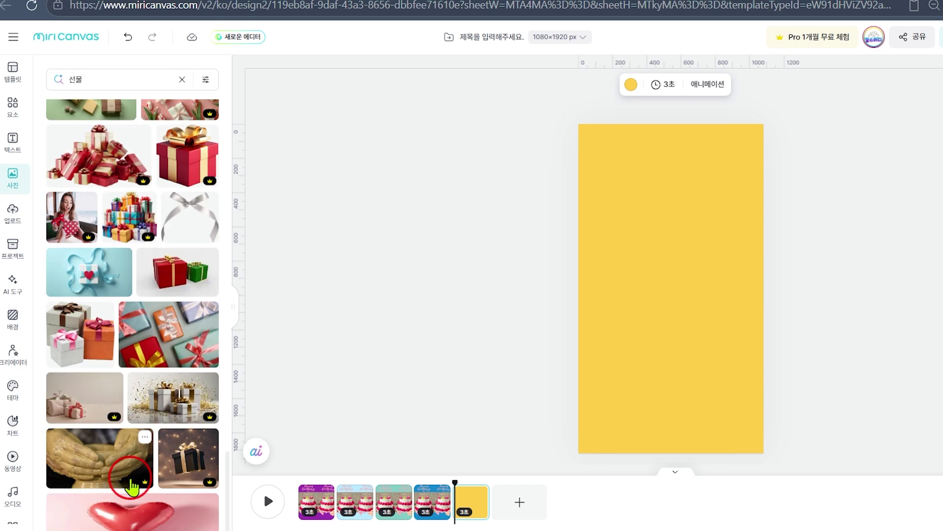
click(90, 355)
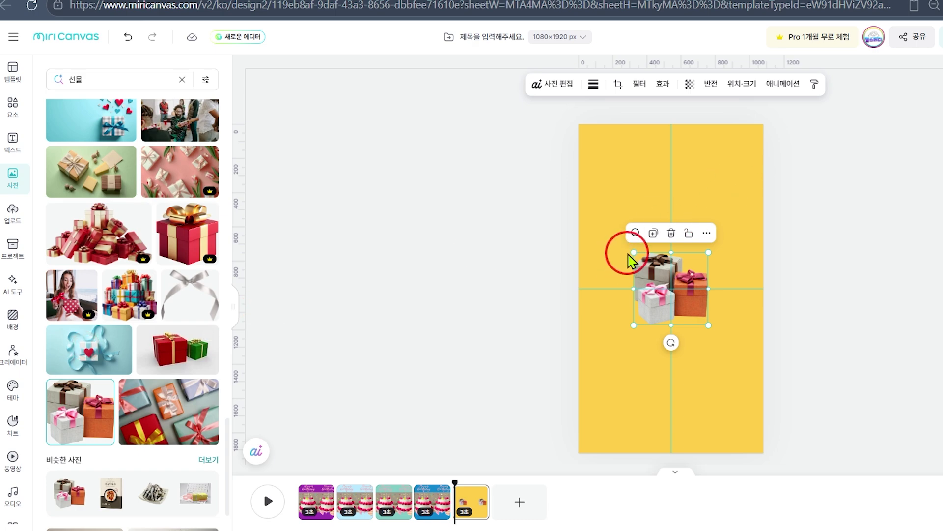
- Enlarge the photo of the three gift boxes on the yellow page to span the full page width
drag(630, 248, 572, 192)
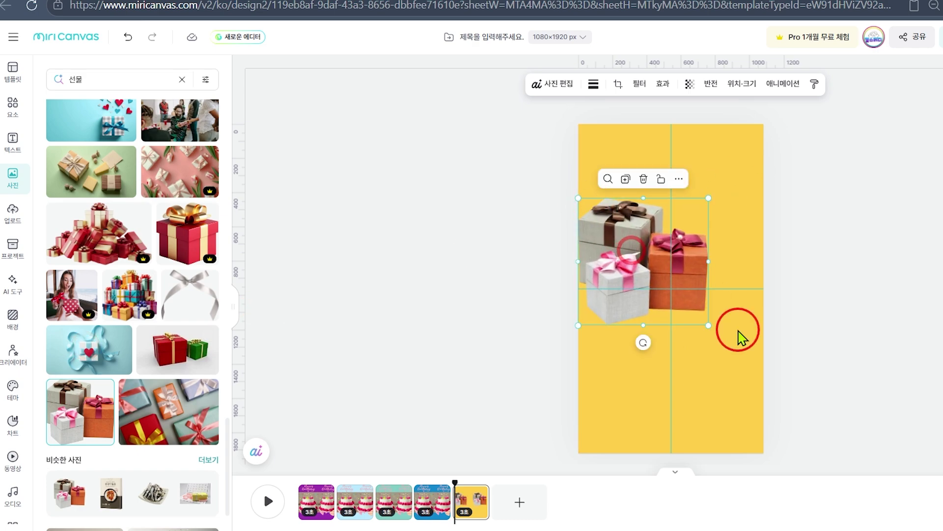
drag(705, 322, 779, 391)
click(456, 307)
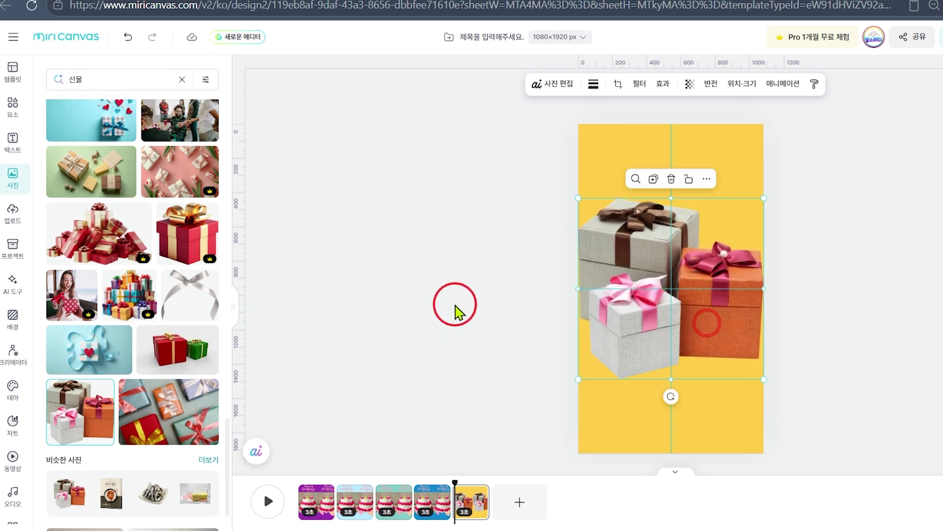
click(702, 293)
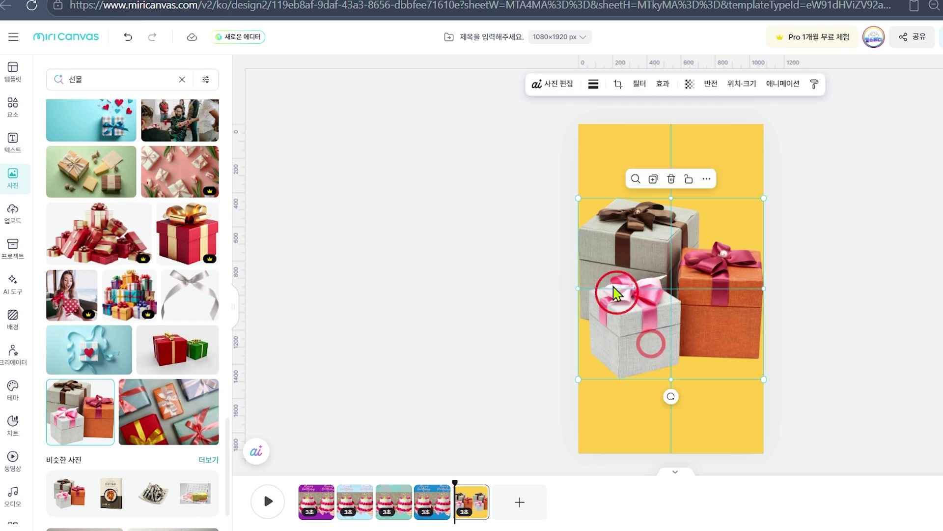
click(465, 225)
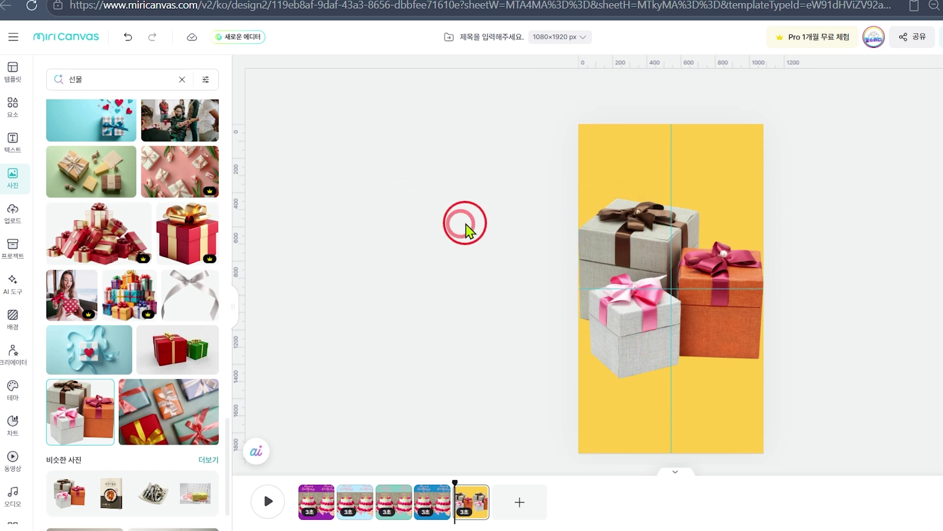
- Add the party popper with streamers from the birthday elements to the yellow page, enlarged, tilted downward and placed above the gift boxes
scroll(217, 319, down, 10)
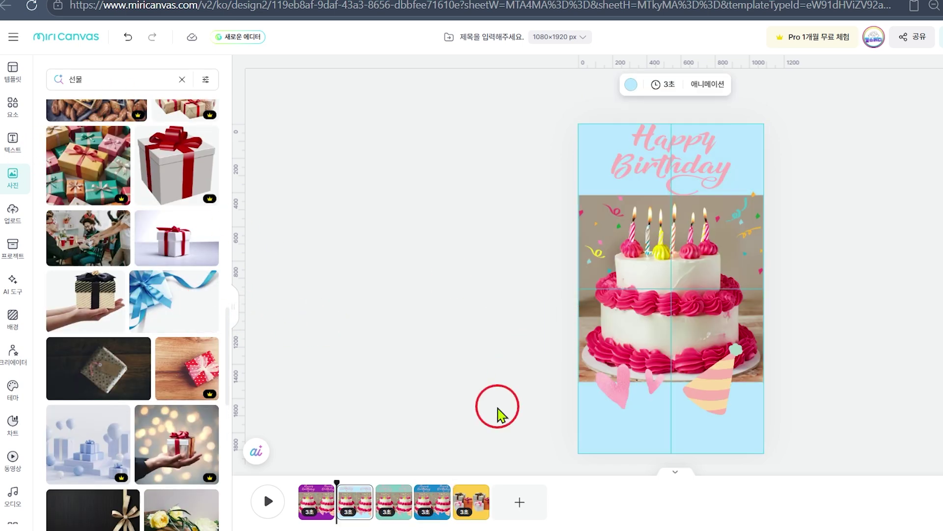
click(470, 503)
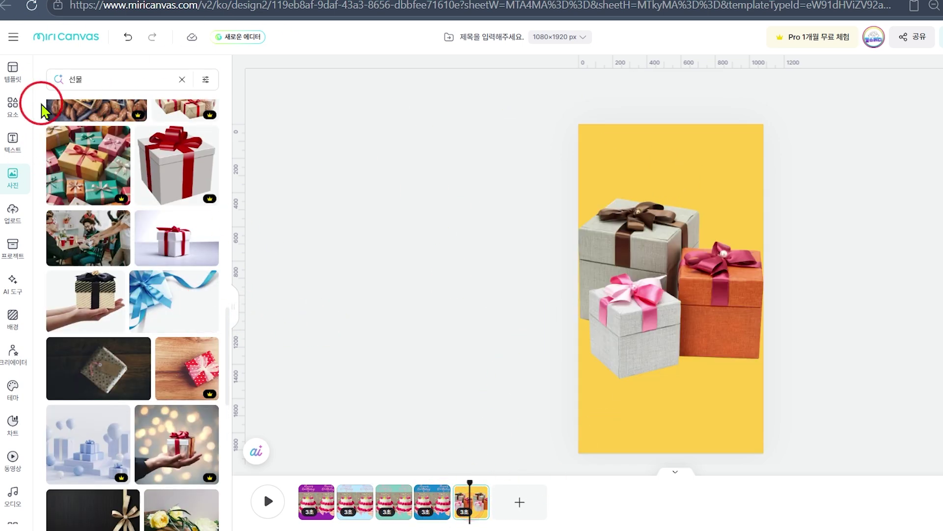
click(14, 117)
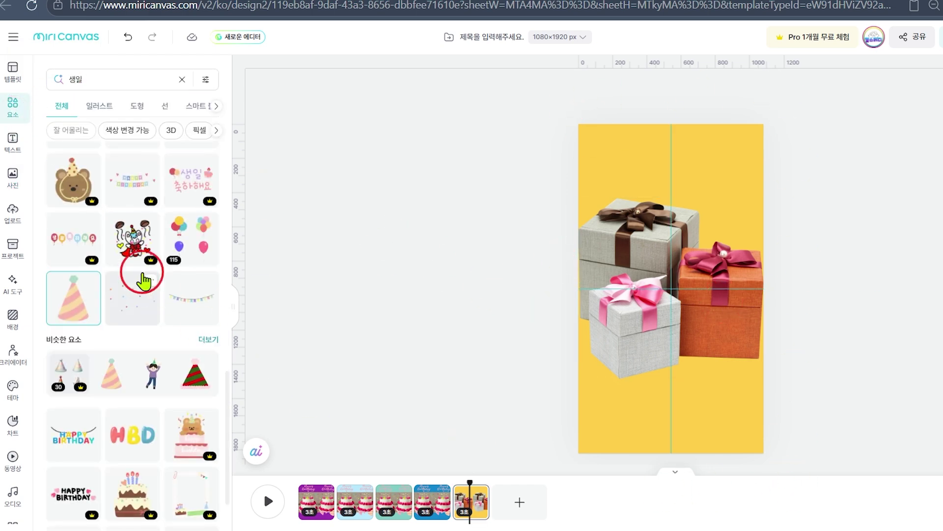
scroll(54, 349, down, 8)
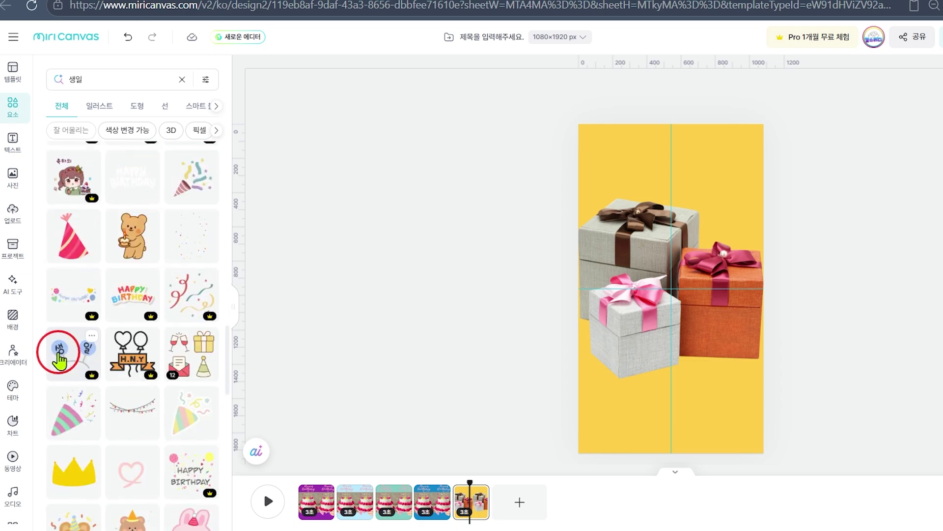
click(178, 197)
drag(664, 305, 711, 237)
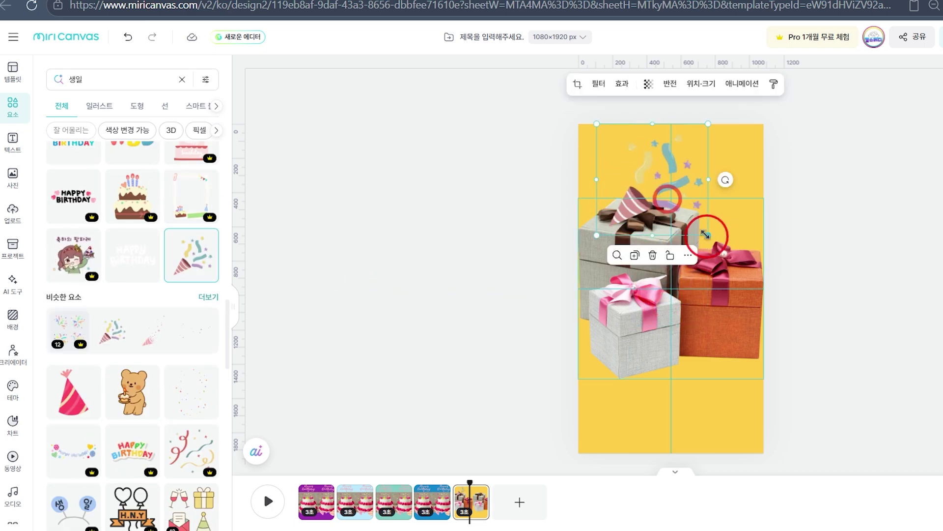
drag(624, 208, 596, 187)
drag(701, 165, 682, 178)
click(457, 267)
click(398, 252)
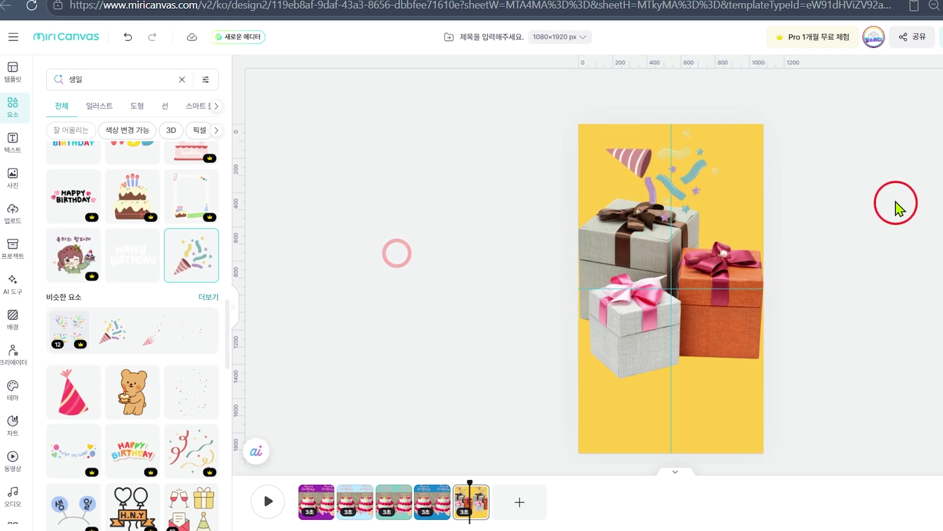
- Apply the 밀어내기 (push) animation to the party popper and shift it partly past the page's left edge
click(681, 201)
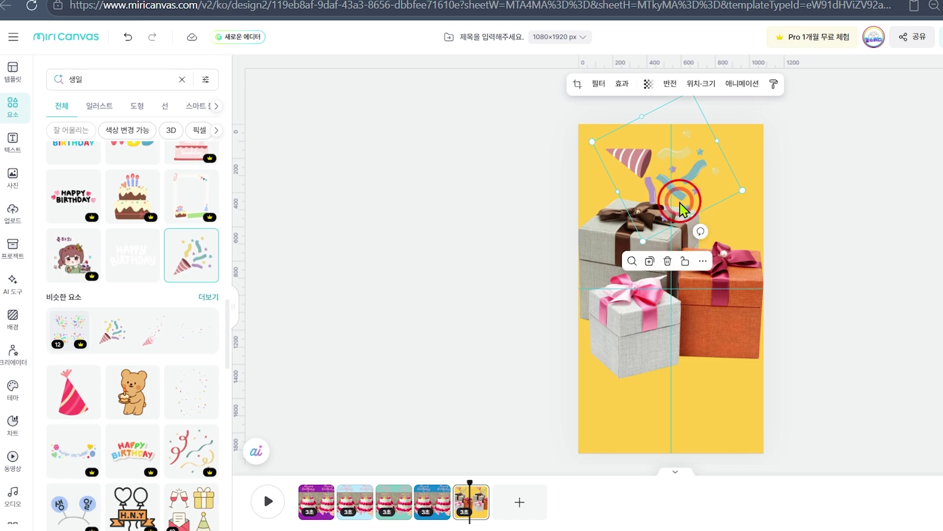
click(737, 84)
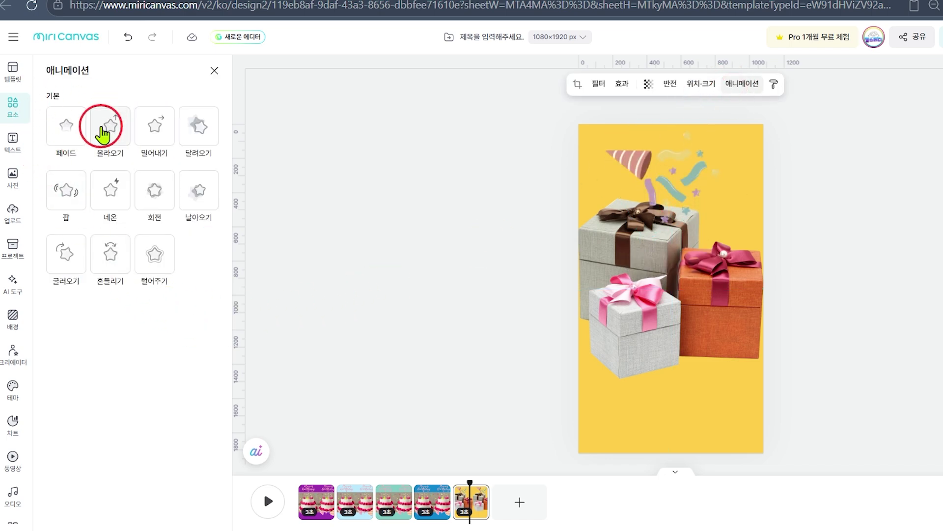
click(149, 129)
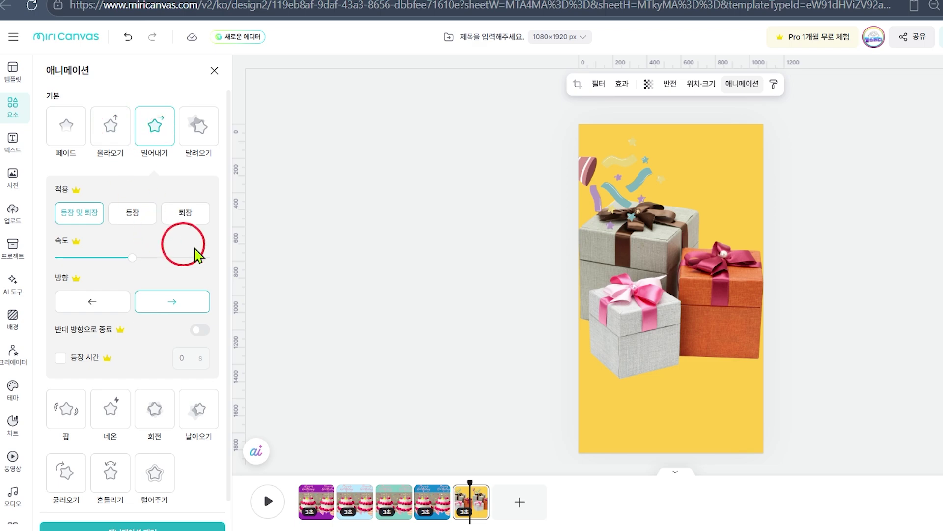
click(366, 341)
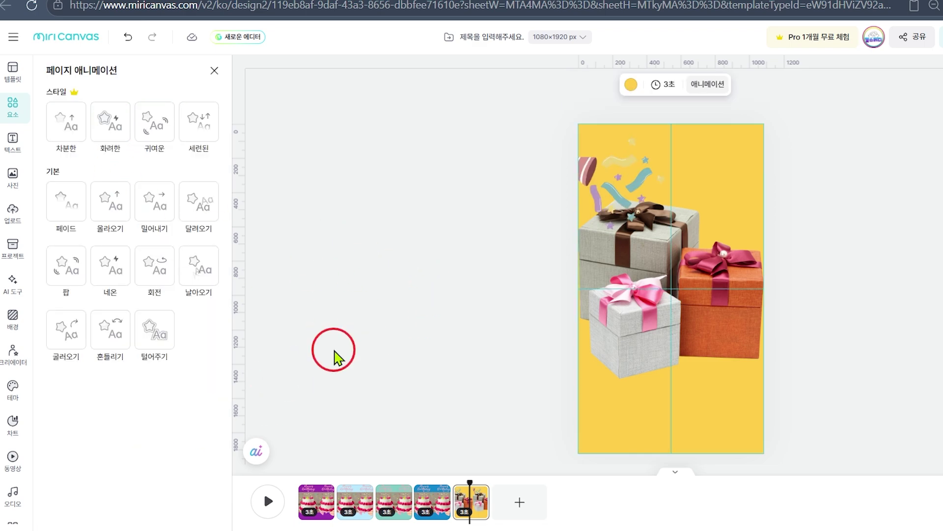
- Return to the yellow gift page and replay the party popper's 밀어내기 animation
click(418, 258)
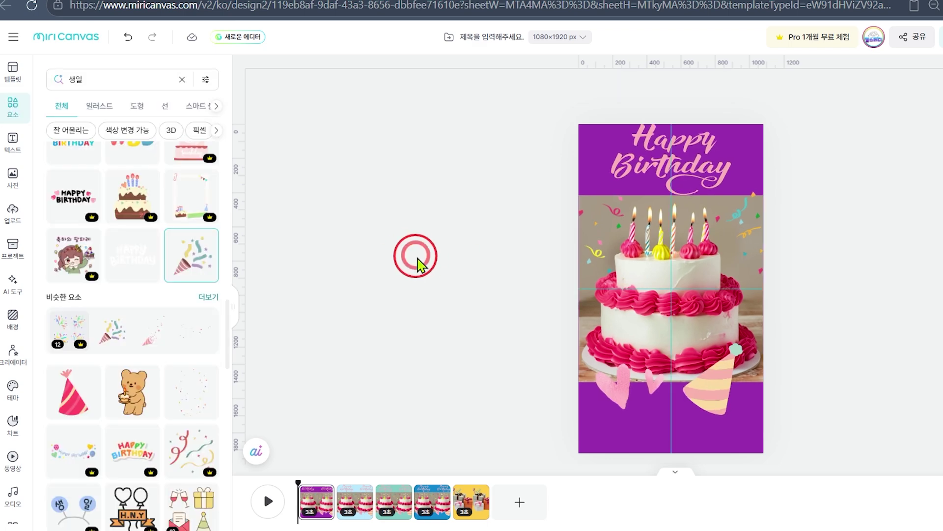
click(473, 498)
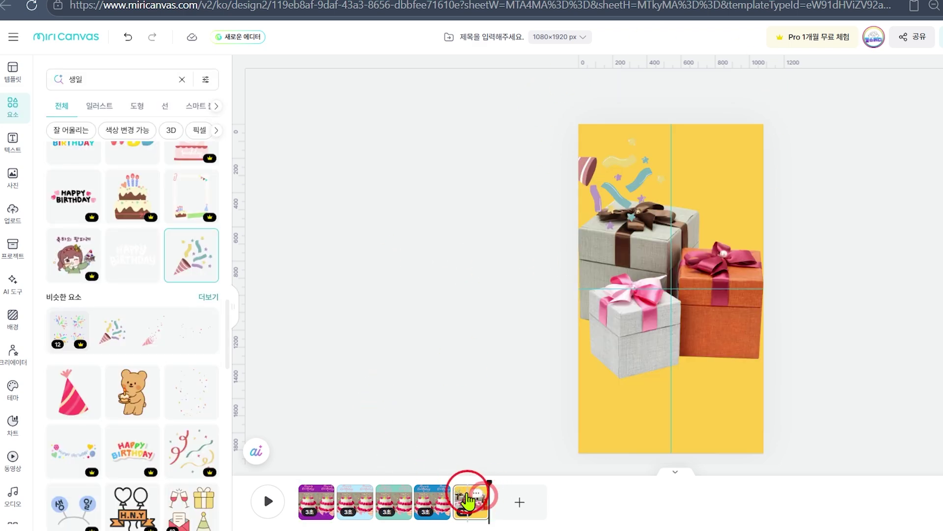
click(643, 137)
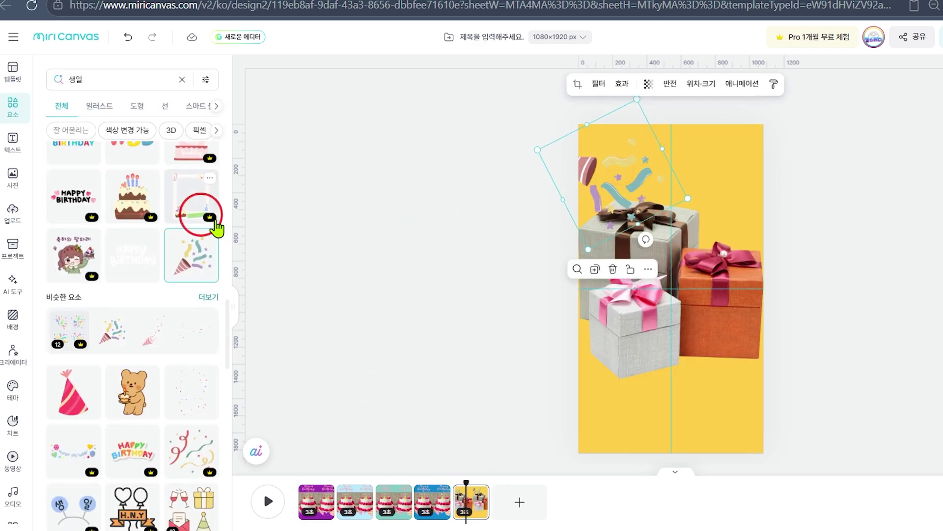
click(742, 84)
click(152, 127)
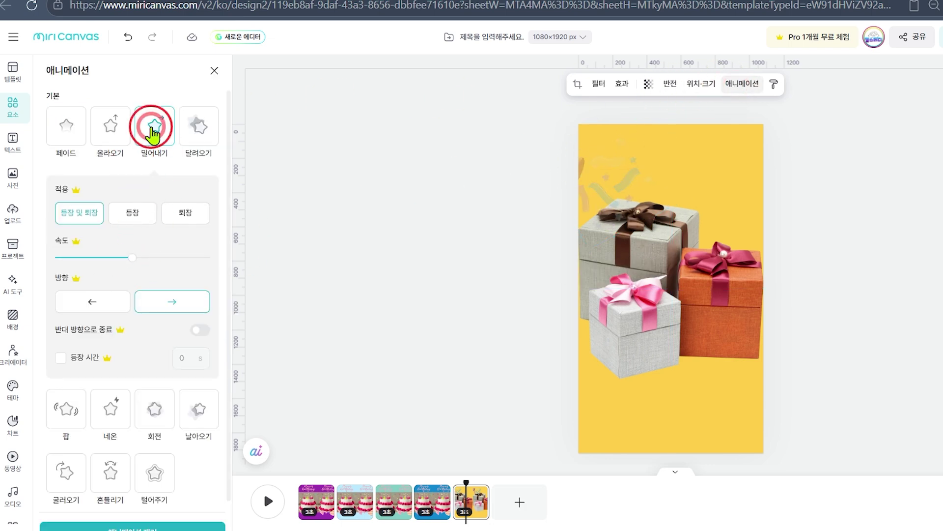
click(387, 170)
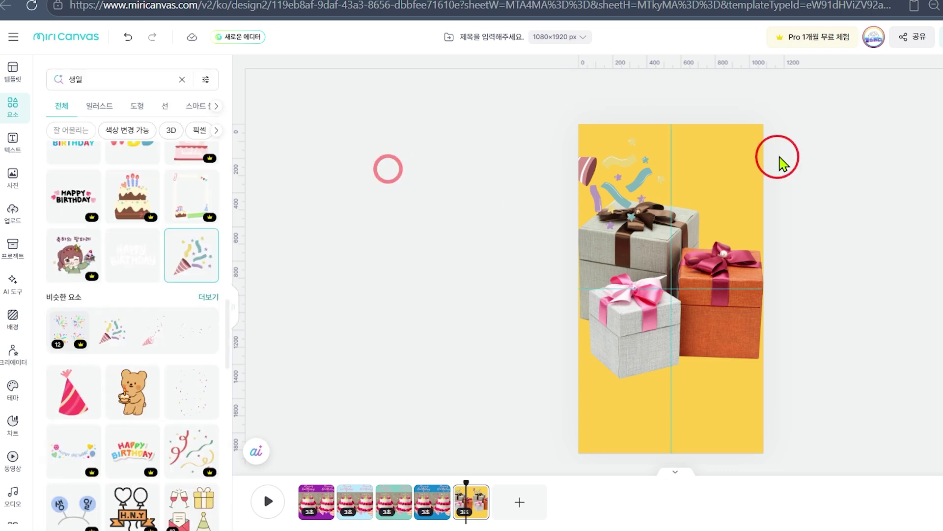
- Enlarge the party popper so its streamers reach across the page, and preview its 밀어내기 animation at the new size
click(639, 182)
drag(687, 199, 774, 228)
click(386, 194)
click(639, 192)
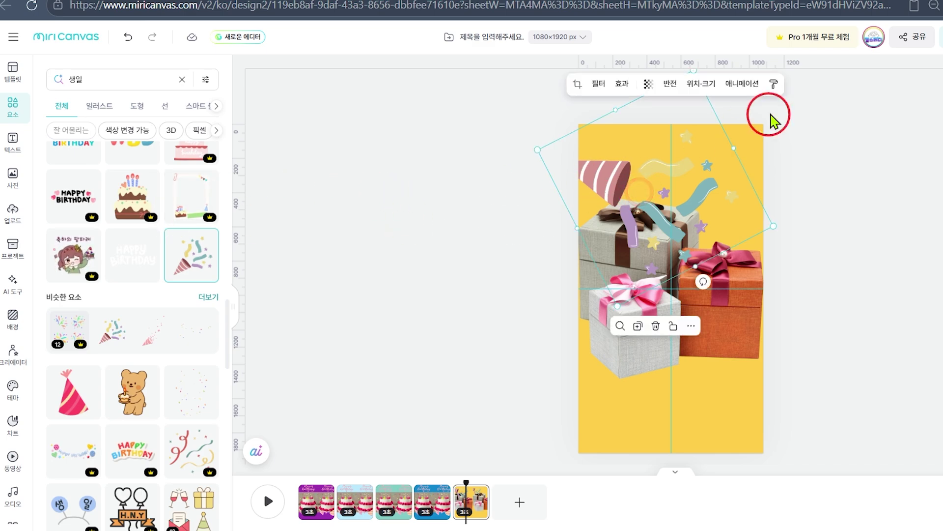
click(743, 84)
click(157, 129)
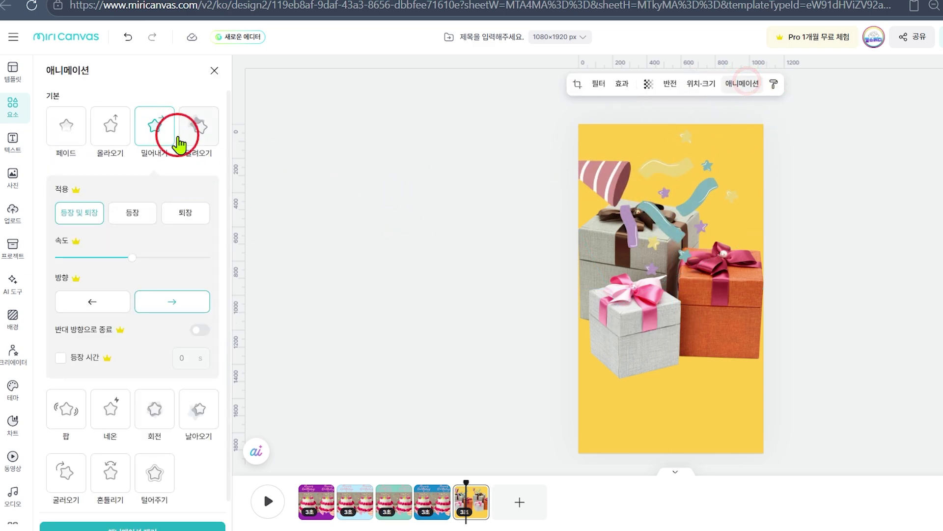
click(406, 189)
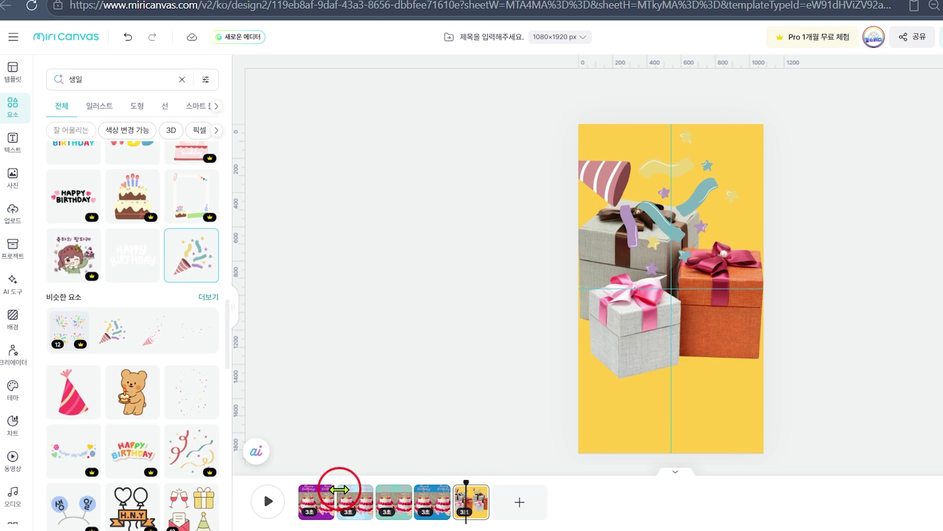
click(519, 503)
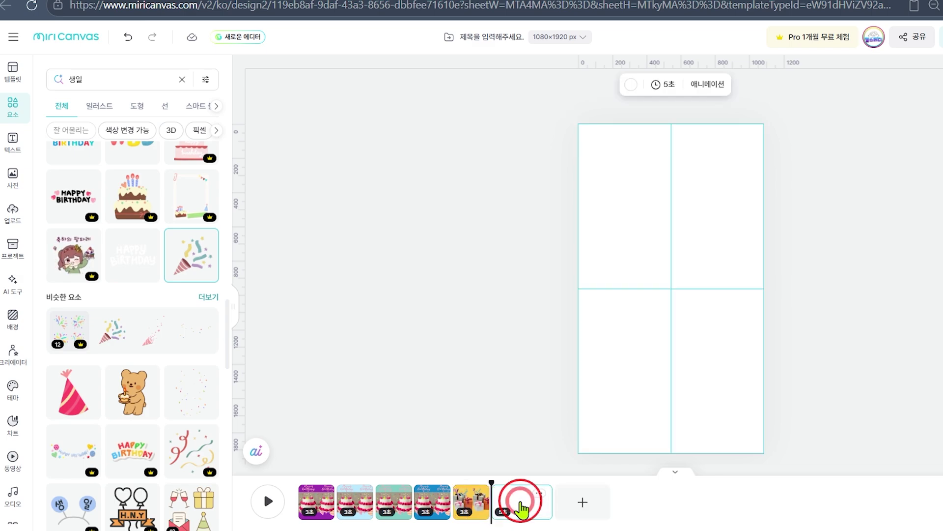
click(522, 504)
click(535, 506)
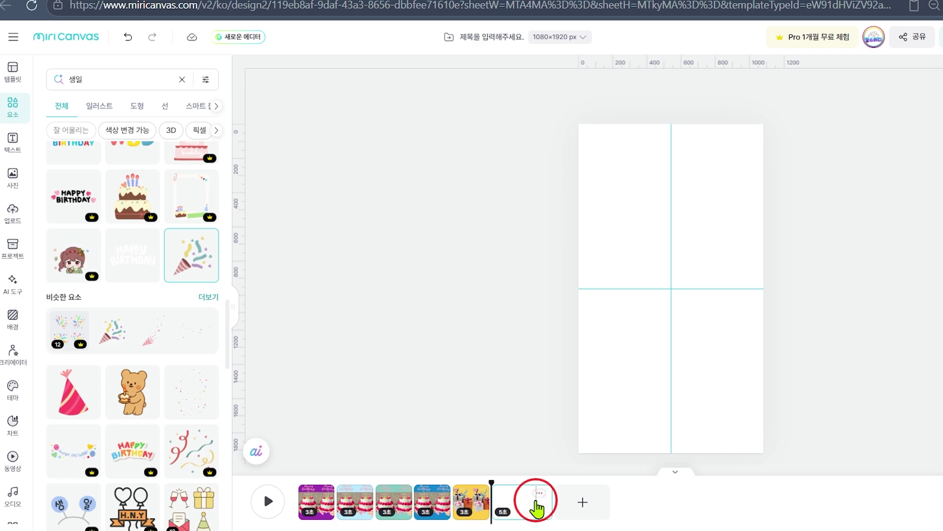
key(Delete)
- Duplicate the yellow gift page as the sixth page
click(444, 495)
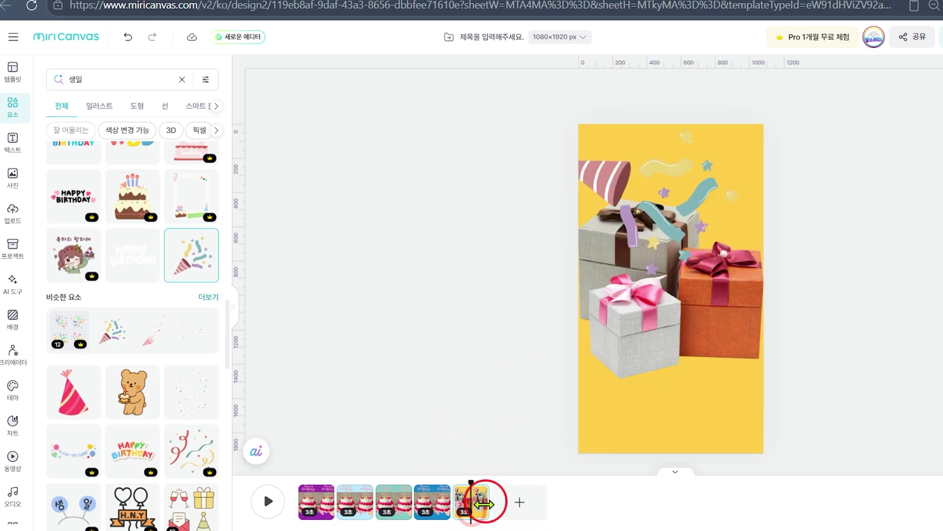
right_click(477, 516)
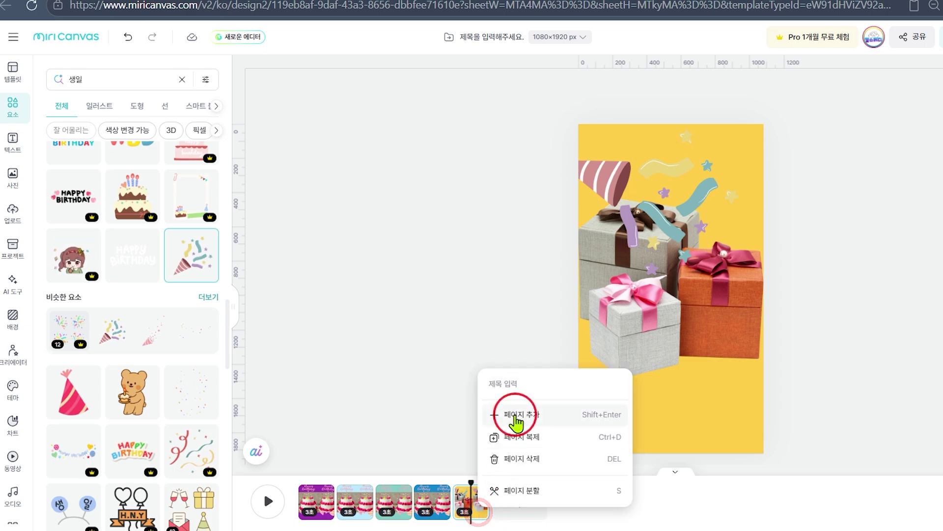
click(506, 439)
- Delete the gift box photo and the party popper from the duplicated yellow page, leaving only the background
click(611, 317)
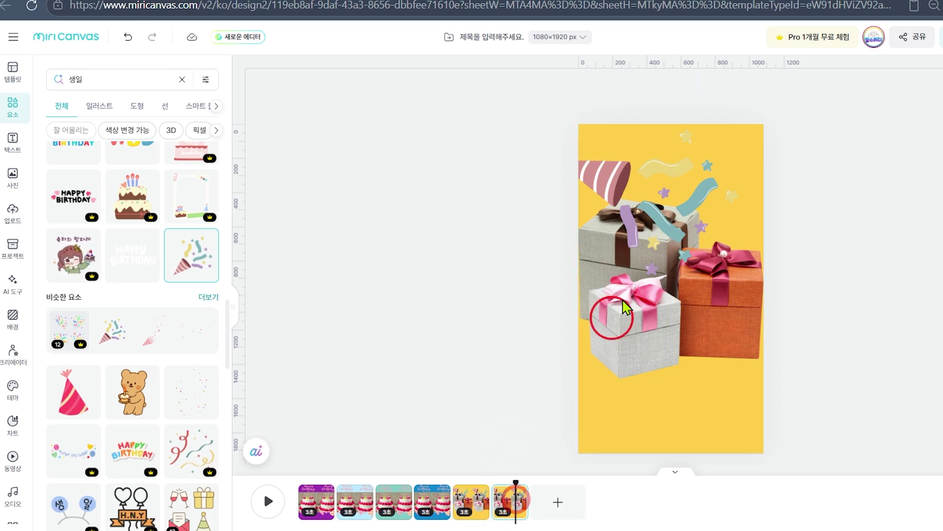
click(652, 244)
click(628, 366)
drag(632, 351, 632, 375)
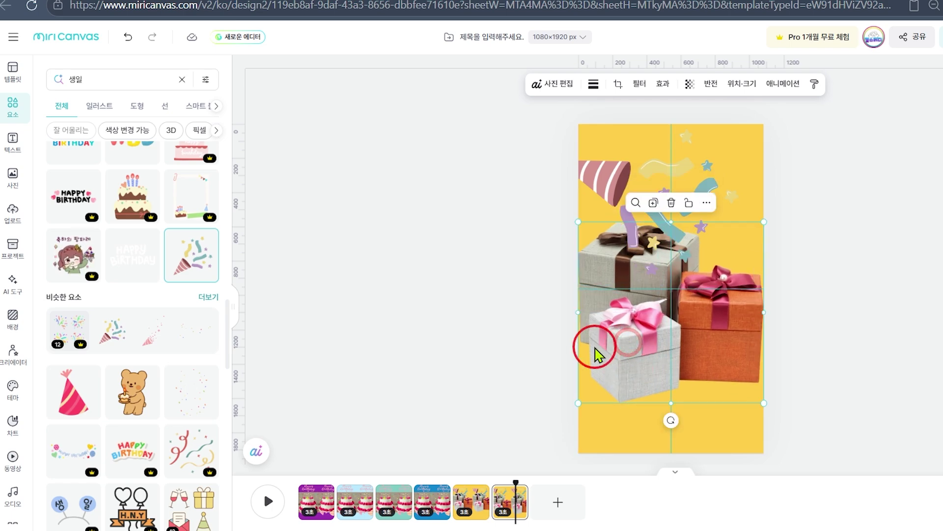
key(Delete)
click(608, 185)
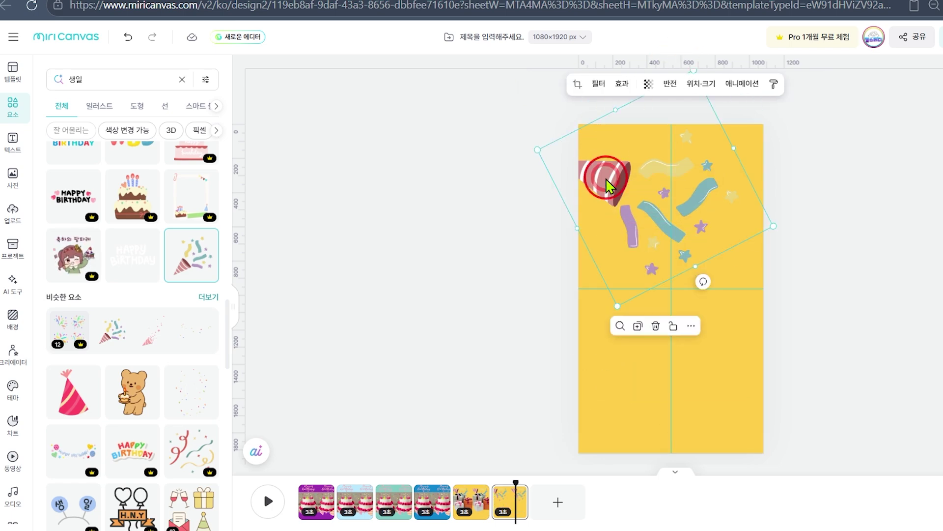
key(Delete)
- Search the elements for "편지" (letter) and insert the pink heart envelope, enlarged to about 70% of the page width, slightly below the centre
click(96, 79)
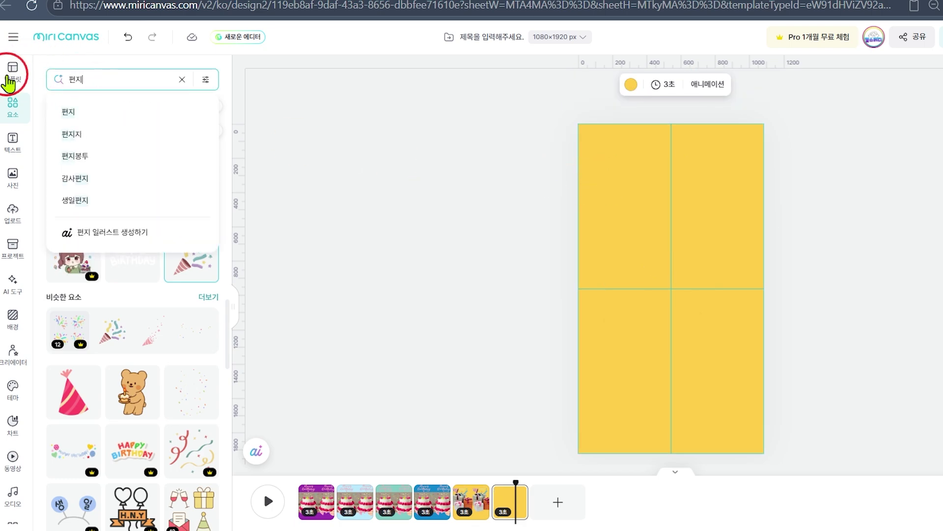
key(Return)
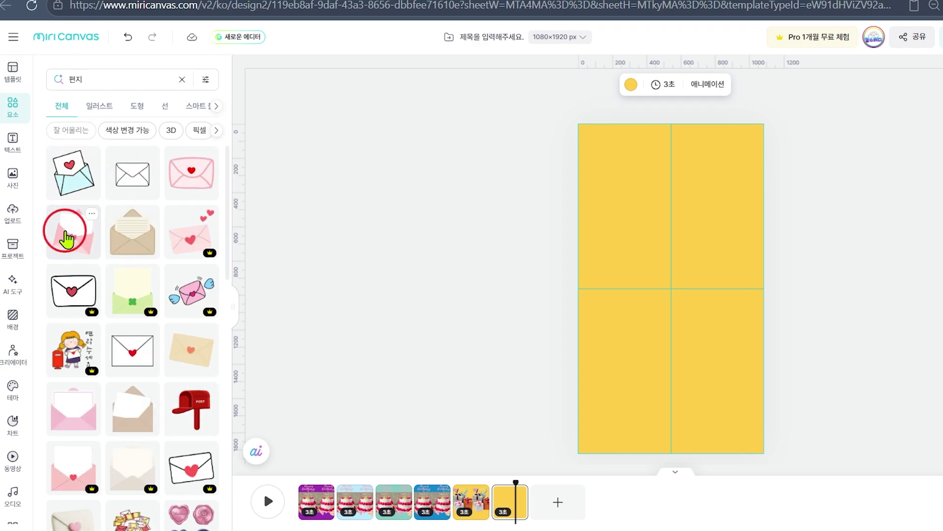
click(73, 250)
drag(699, 325, 776, 368)
drag(709, 330, 667, 322)
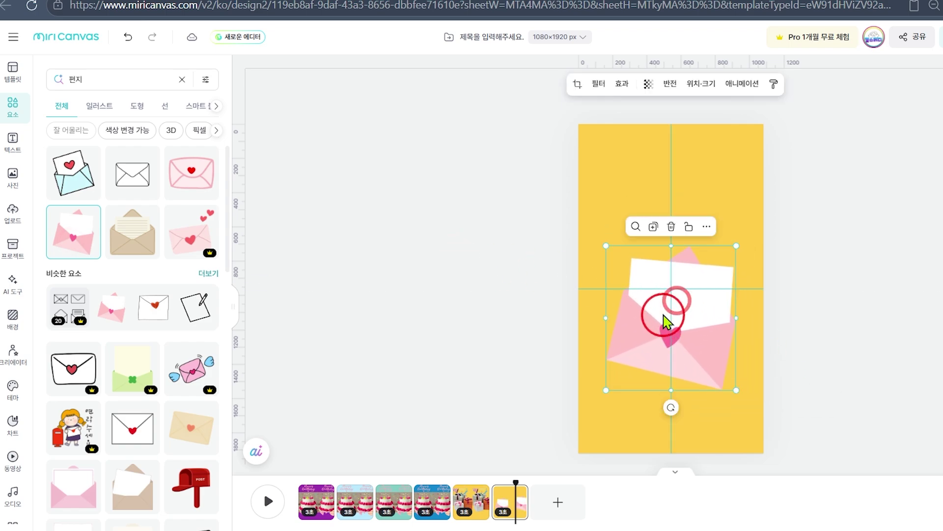
click(616, 169)
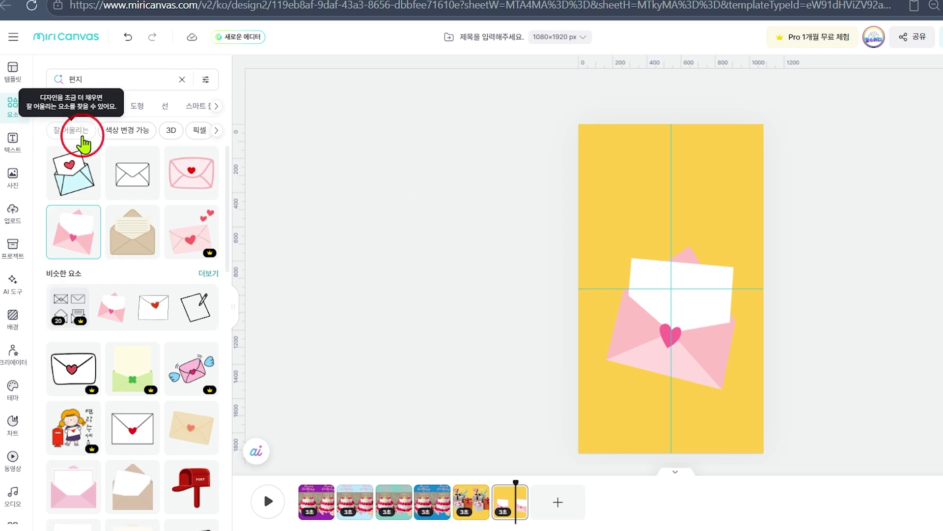
- Search the elements for "생일" (birthday)
drag(107, 80, 68, 74)
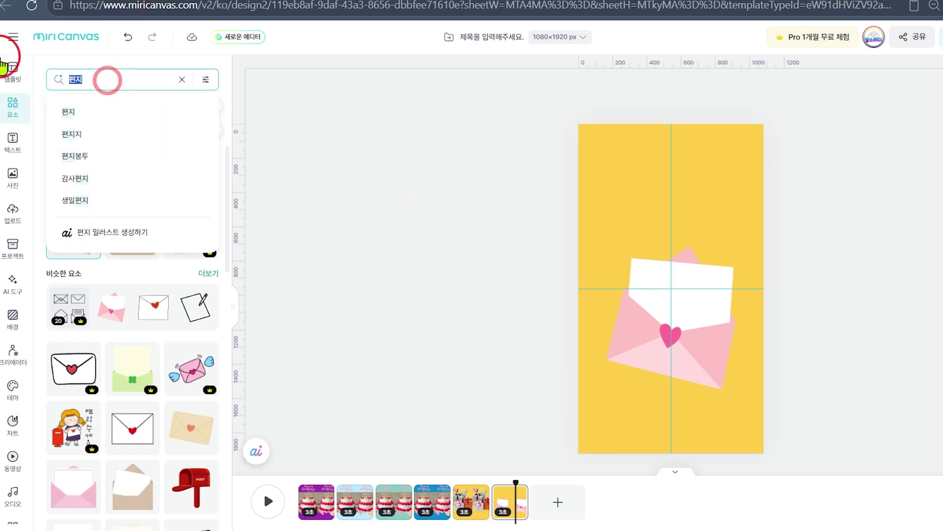
text(생일)
key(Return)
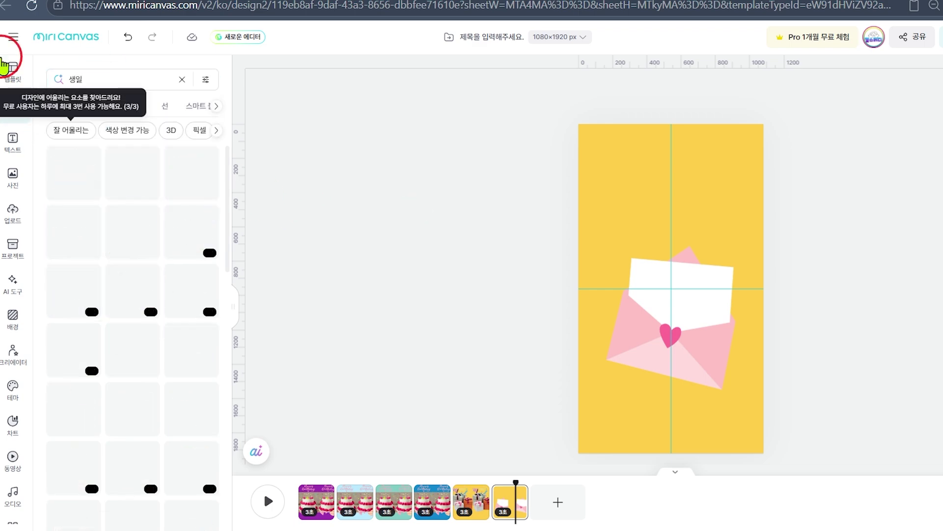
- Insert the multicoloured HAPPY BIRTHDAY lettering from the results and enlarge it to about three quarters of the page width above the envelope
scroll(126, 445, down, 15)
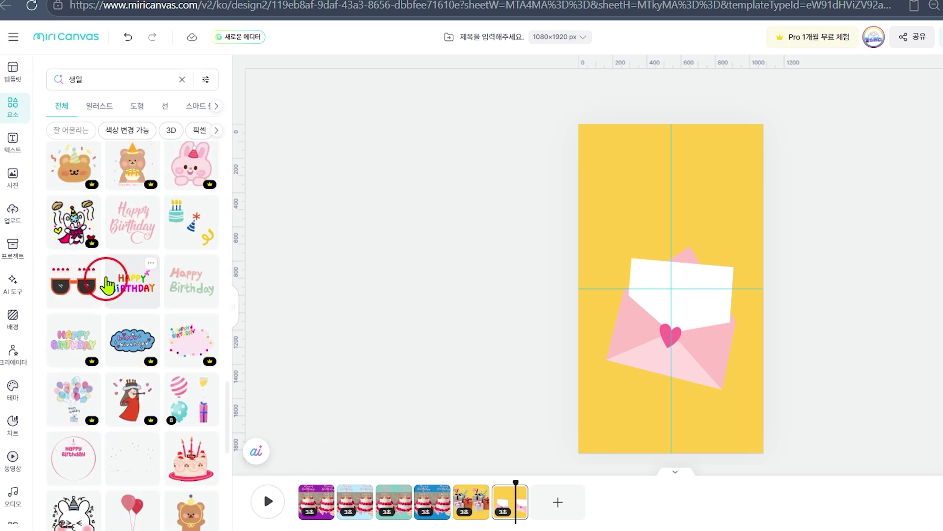
click(132, 284)
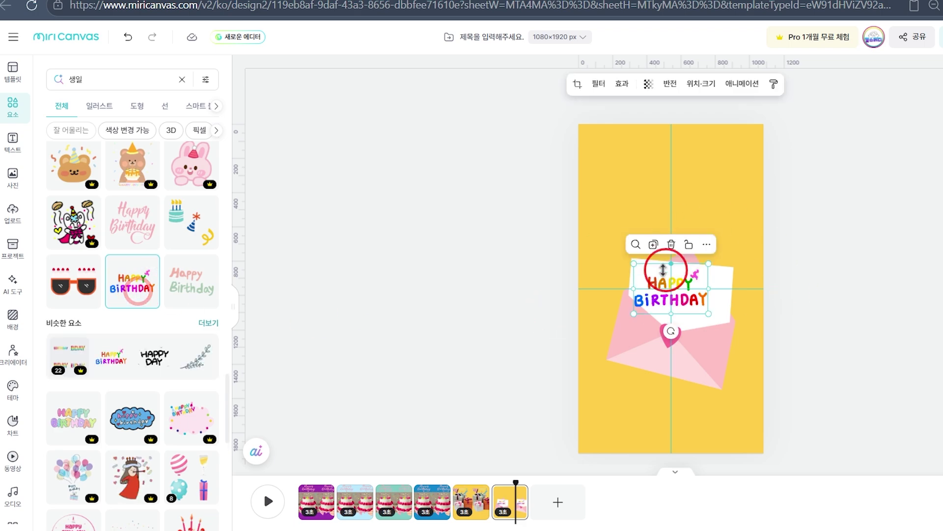
drag(665, 265, 759, 246)
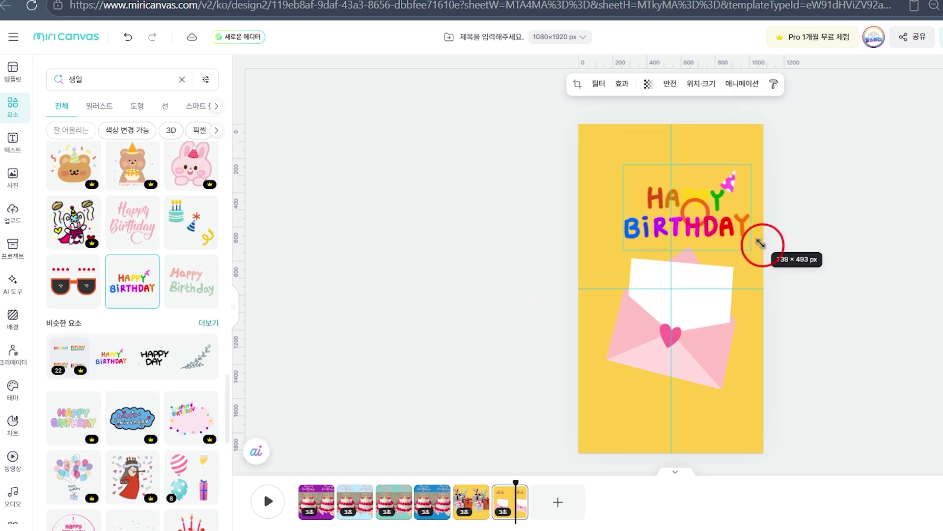
drag(693, 236, 670, 202)
click(690, 189)
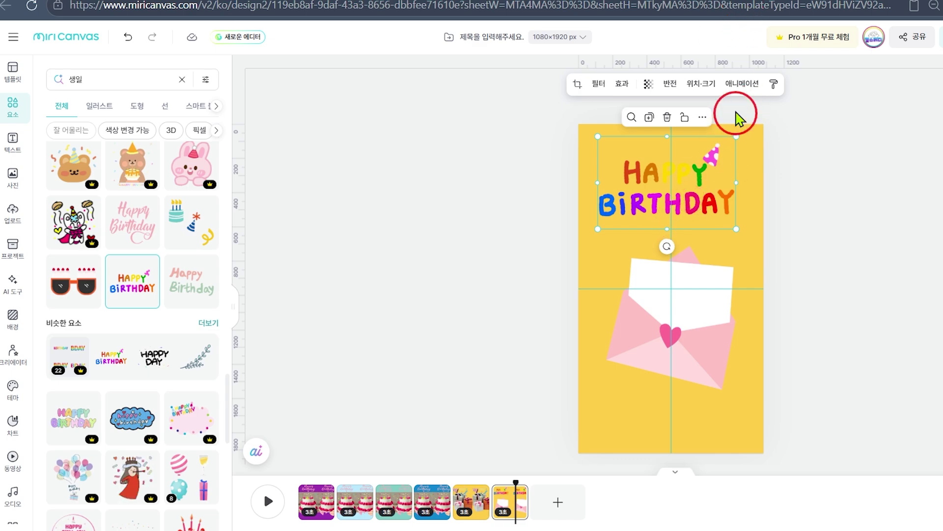
- Try the 날아오기 animation on the HAPPY BIRTHDAY lettering, settle on 달려오기, and return the playhead to the video's start
click(743, 85)
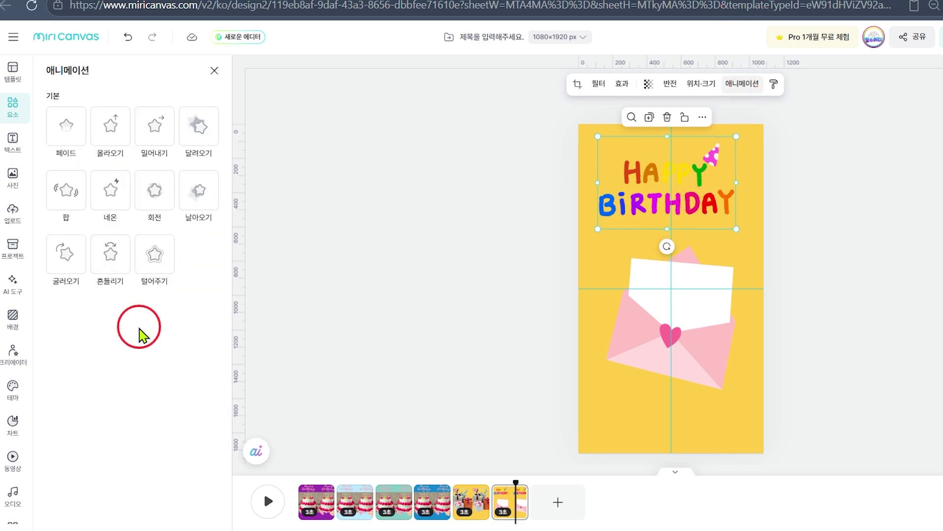
click(194, 209)
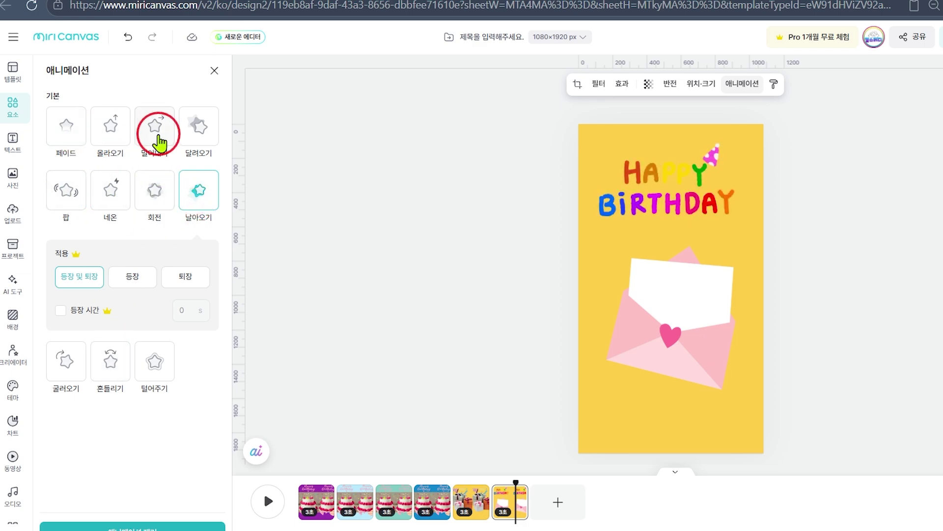
click(204, 142)
click(406, 235)
click(418, 224)
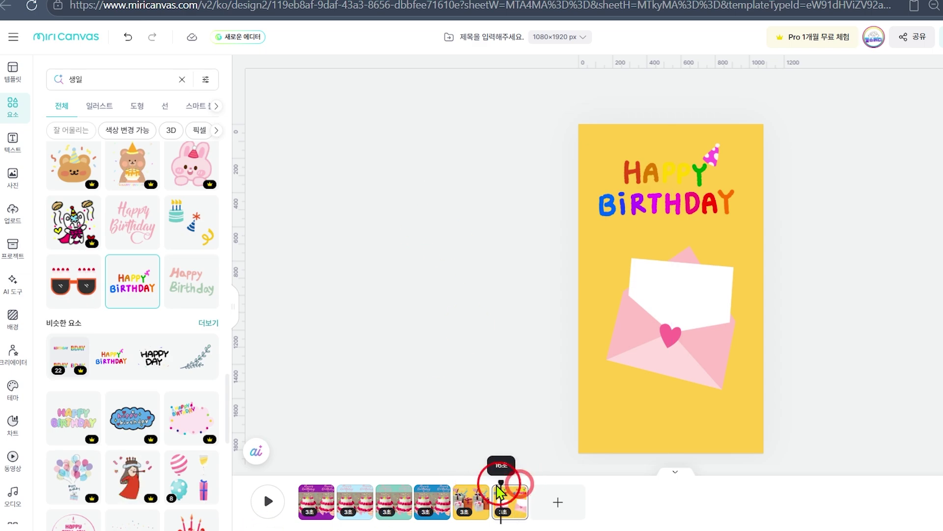
drag(518, 482, 274, 468)
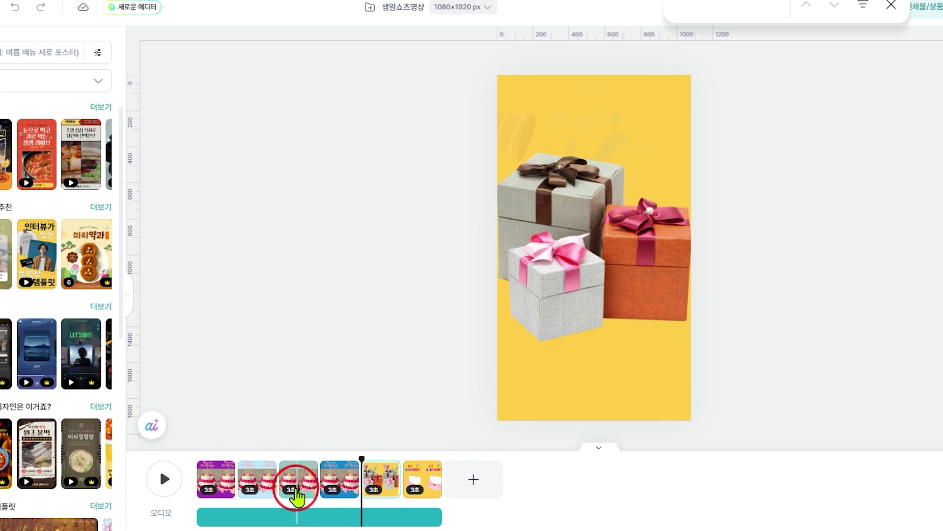
- Reorder the pages, moving the teal cake page behind the blue one and the yellow gift page to third place and back towards the end
drag(295, 484, 358, 476)
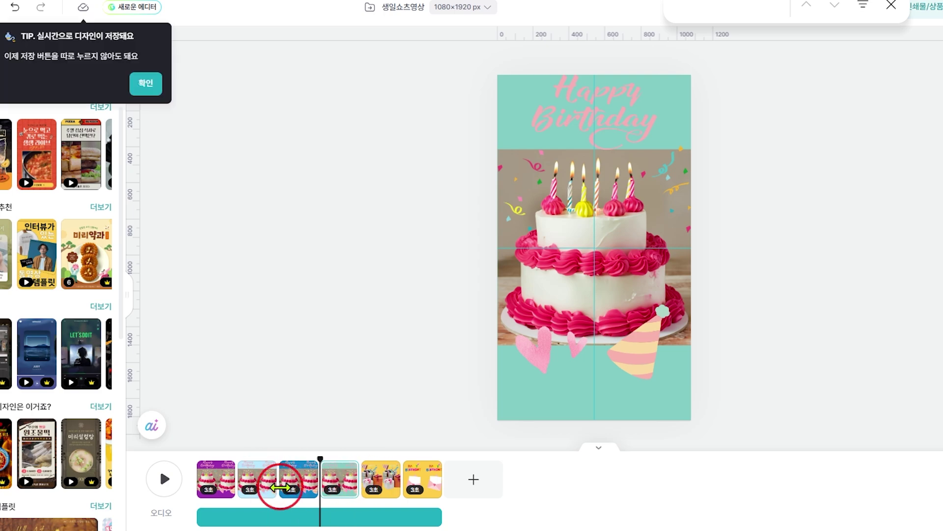
click(384, 485)
drag(386, 484, 324, 484)
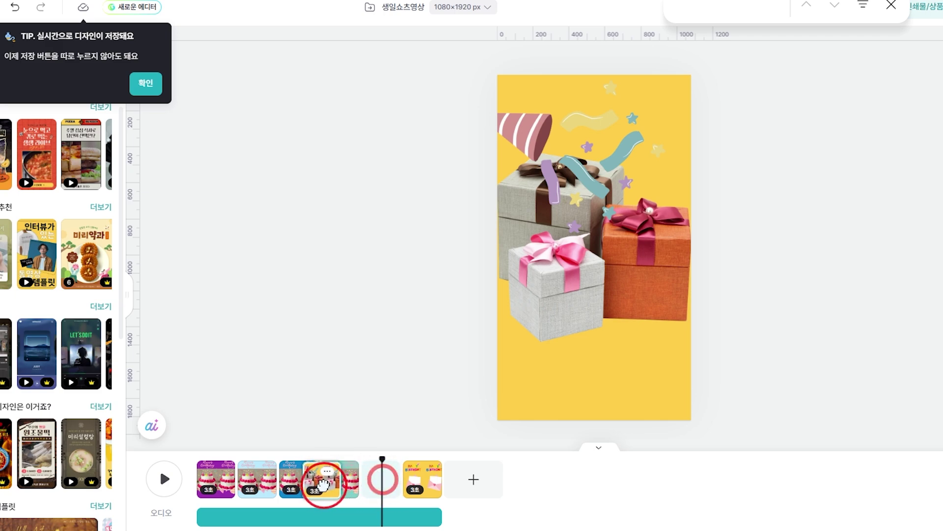
drag(324, 484, 280, 475)
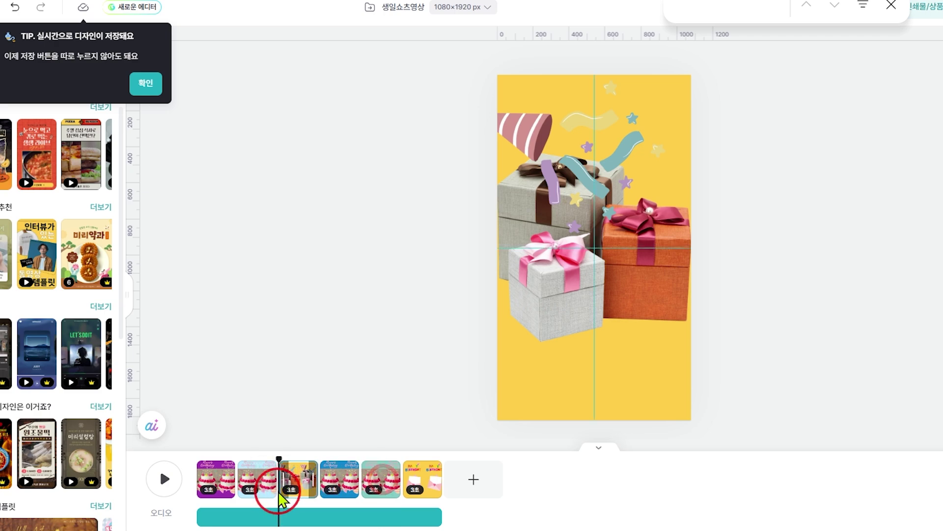
drag(280, 459, 292, 443)
drag(300, 476, 452, 458)
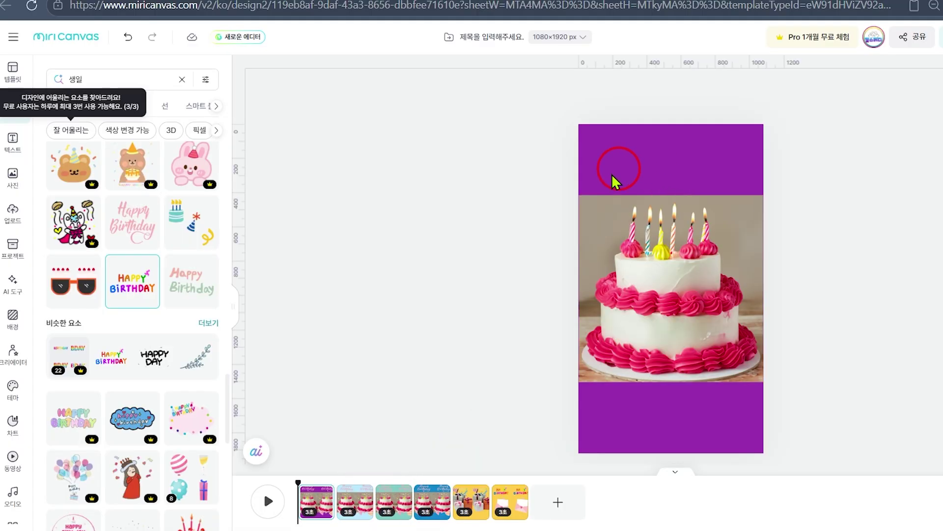
- With the first page selected, search the audio library's music for "생일축하" (happy birthday)
click(311, 511)
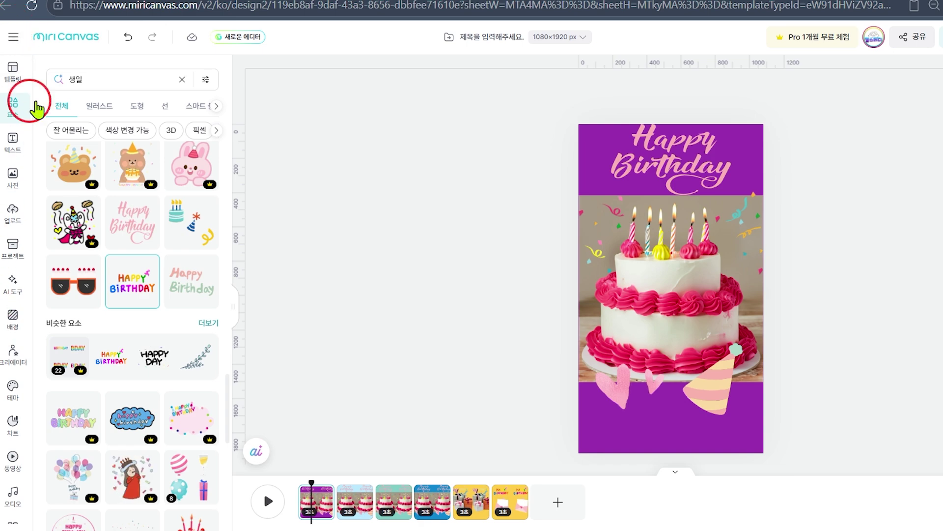
scroll(5, 467, down, 1)
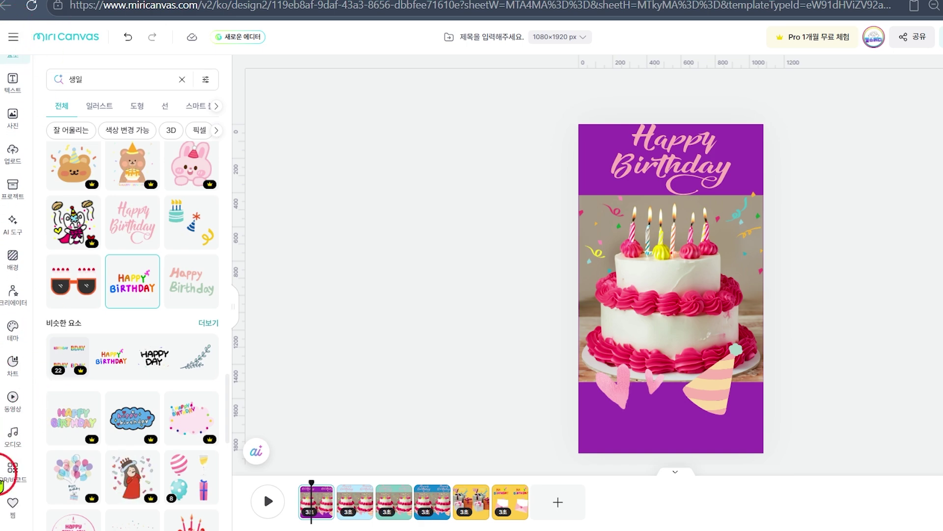
click(19, 441)
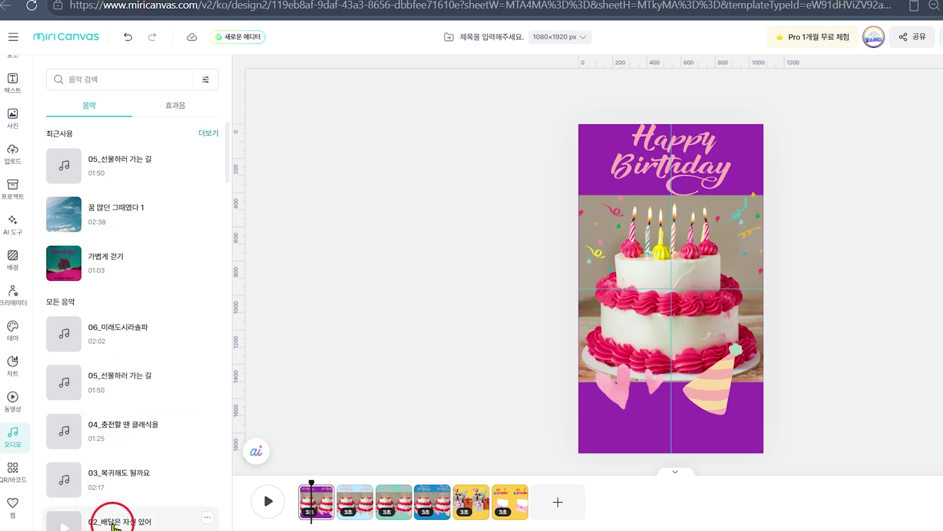
scroll(114, 525, down, 4)
scroll(115, 511, down, 5)
scroll(116, 506, up, 10)
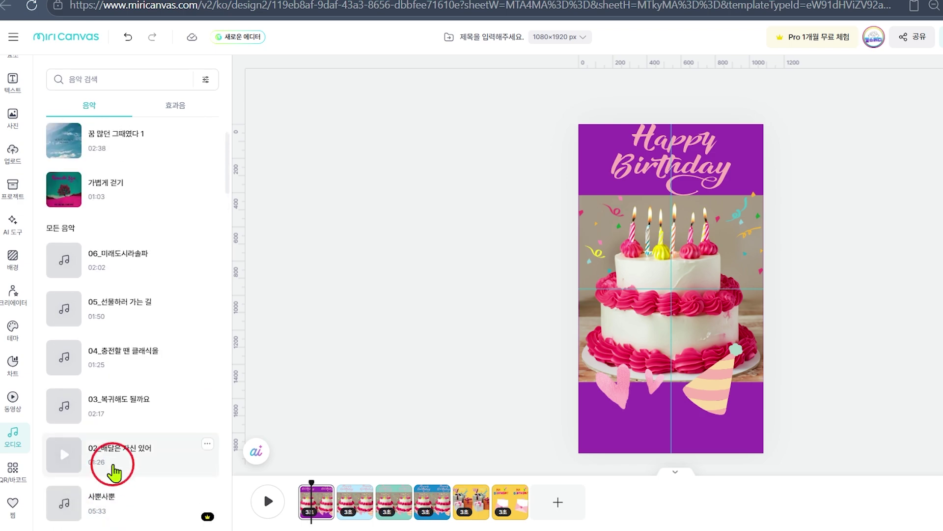
click(87, 80)
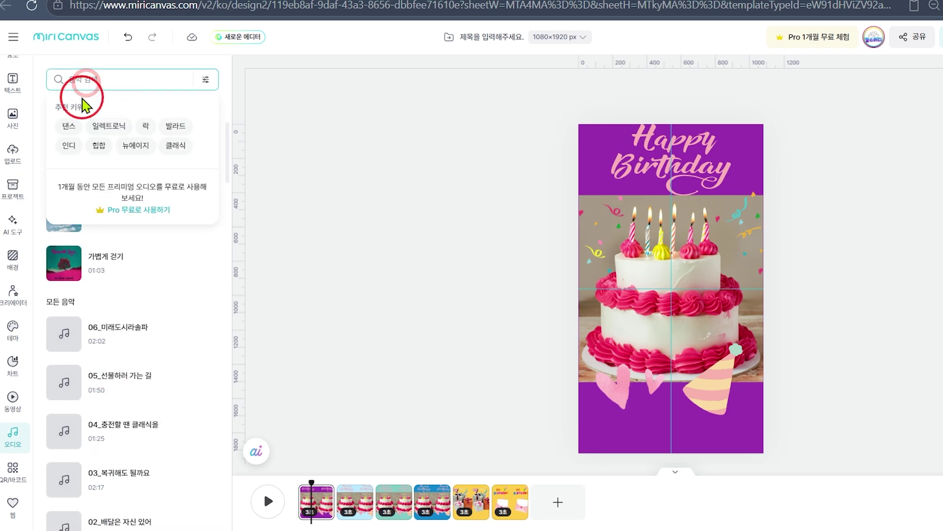
text(ㅅㅐㅇ일)
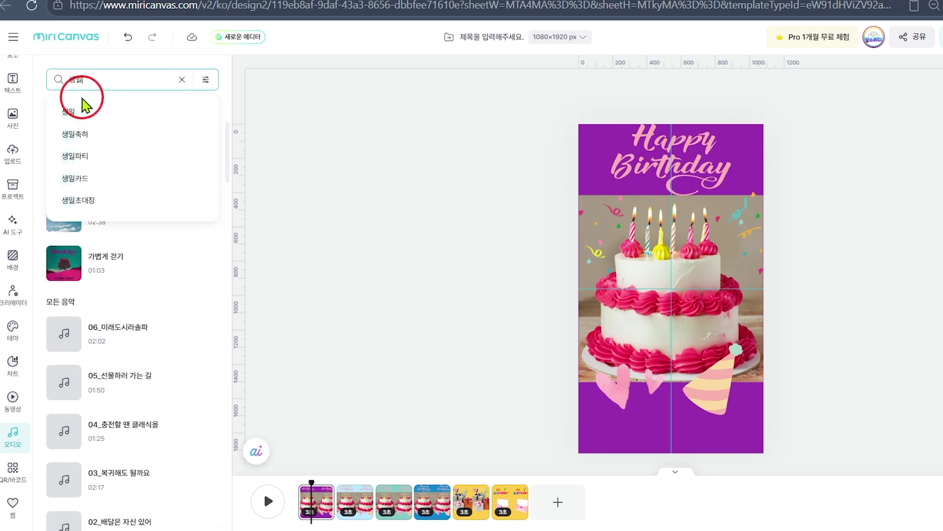
text(추)
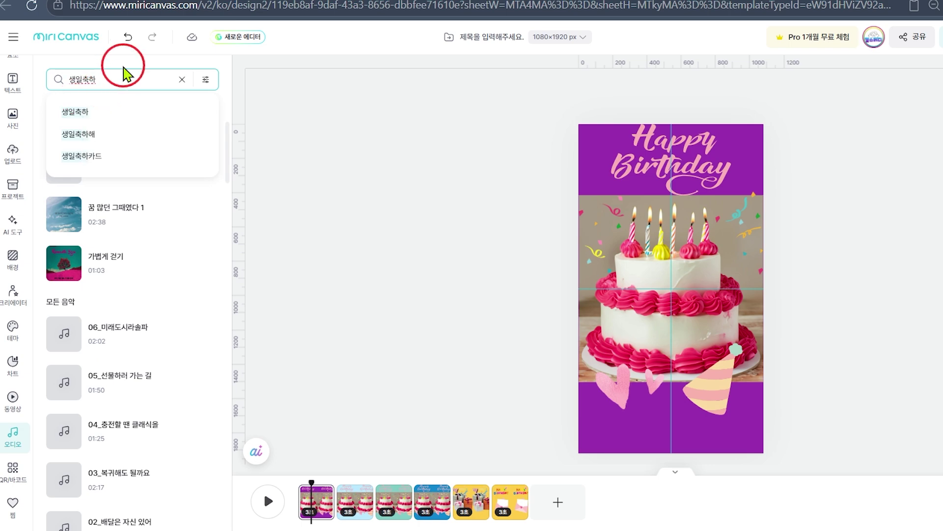
text(ㄱ하)
key(Return)
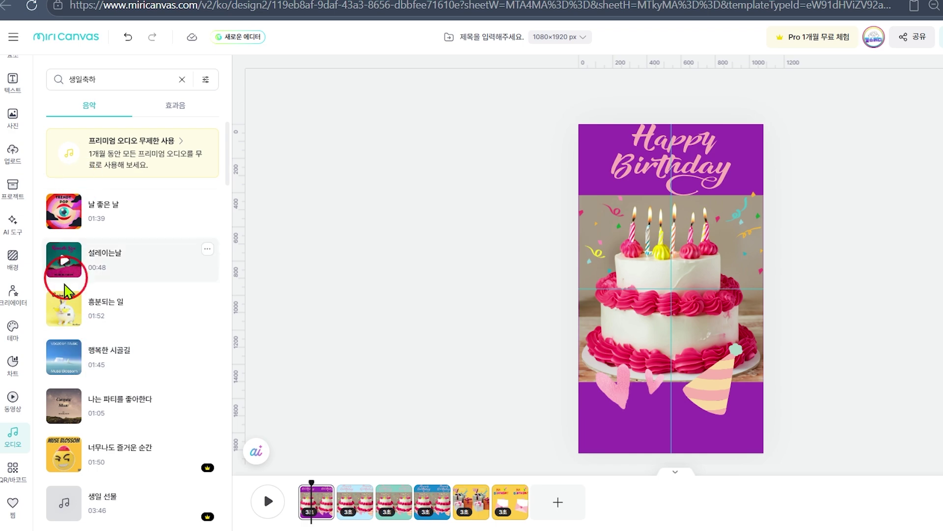
- Look through the birthday music results for a suitable background track
scroll(66, 305, down, 3)
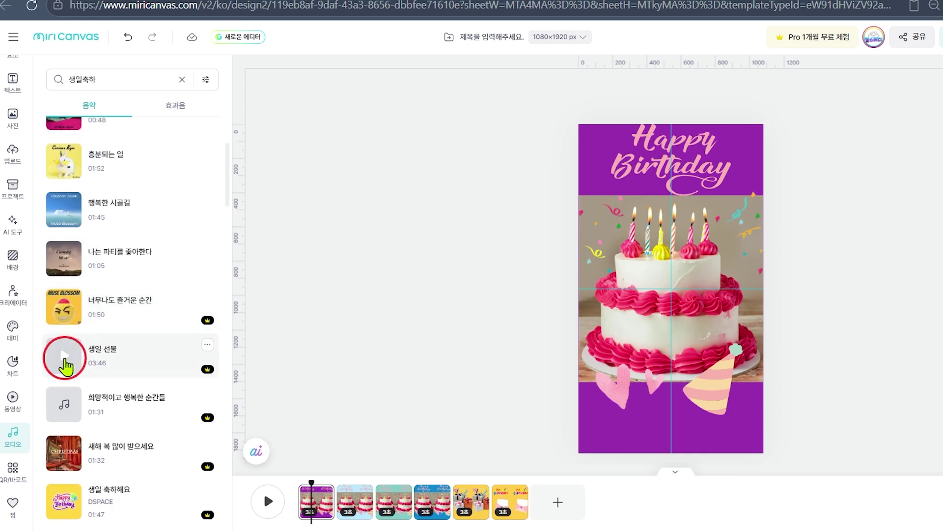
scroll(65, 366, down, 5)
scroll(59, 440, down, 4)
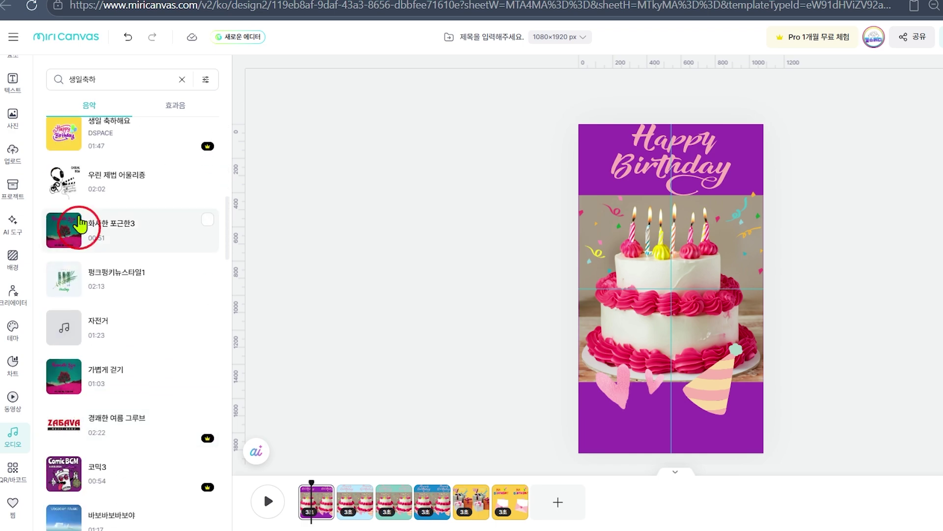
scroll(105, 416, down, 6)
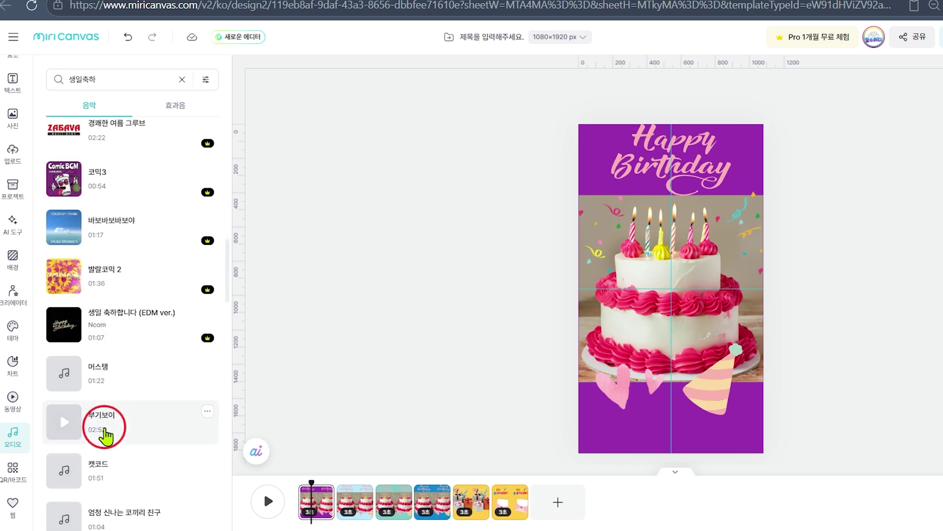
scroll(105, 435, down, 3)
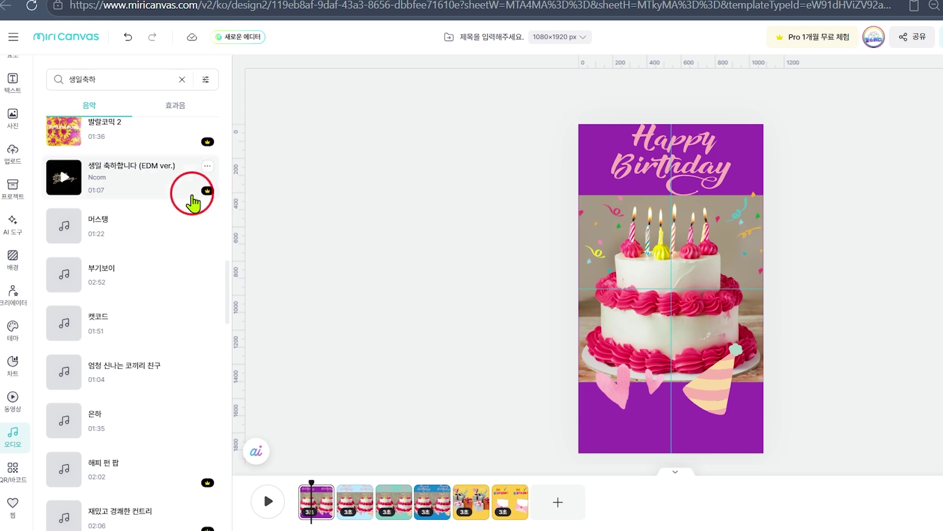
scroll(179, 316, down, 5)
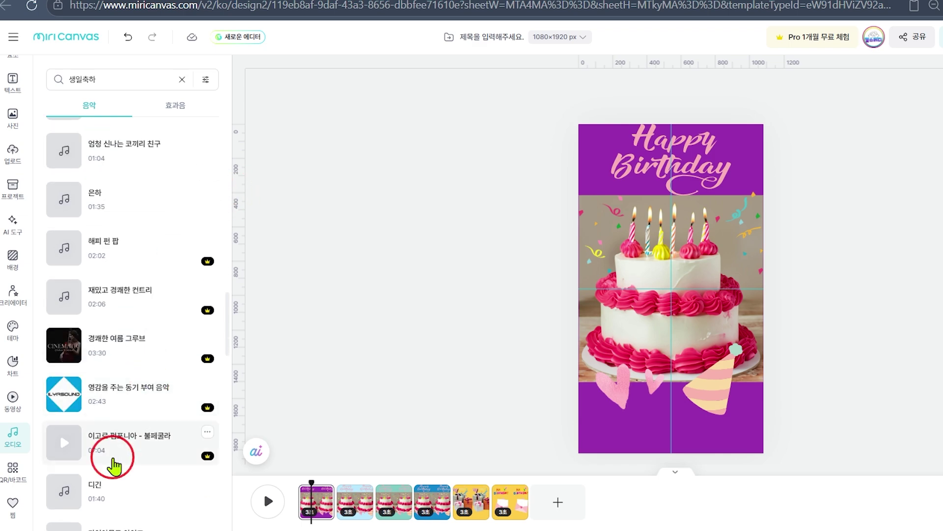
scroll(115, 462, down, 5)
scroll(126, 450, down, 6)
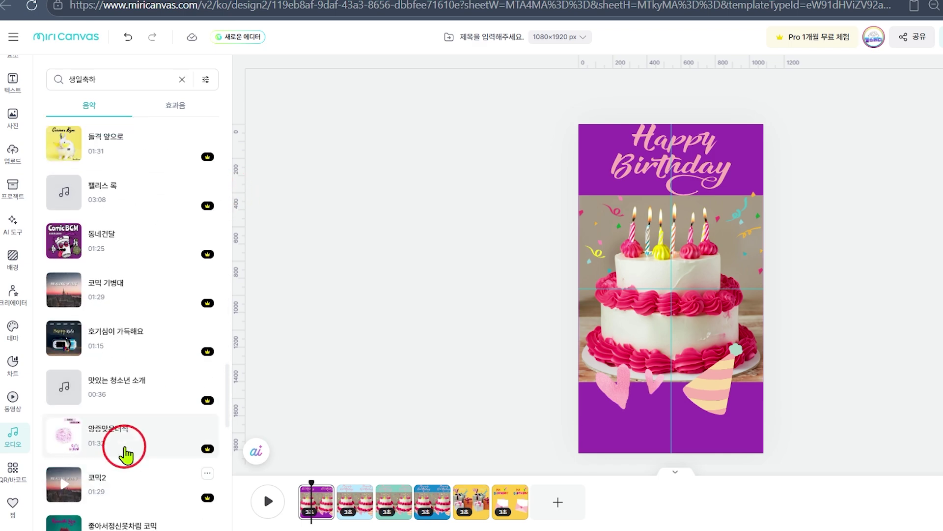
scroll(125, 442, up, 4)
- Replace the music search with "HAPPY BIRTH" and examine the resulting tracks for a usable birthday song
click(113, 83)
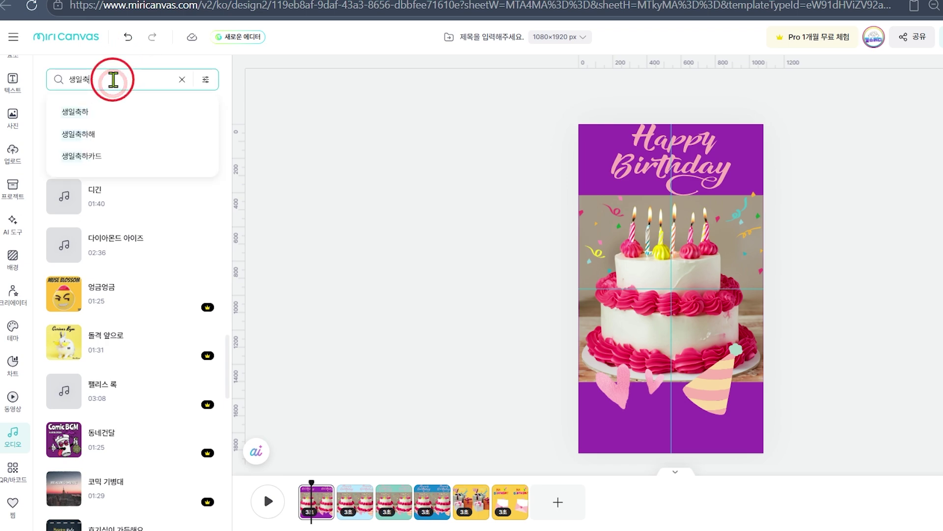
key(BackSpace)
key(BackSpace)
key(BackSpace)
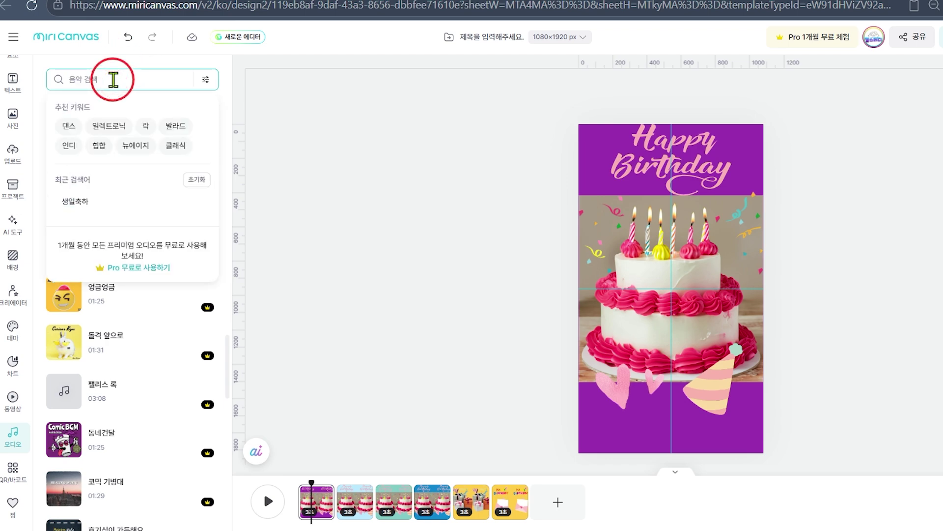
text(HA)
key(BackSpace)
text(H)
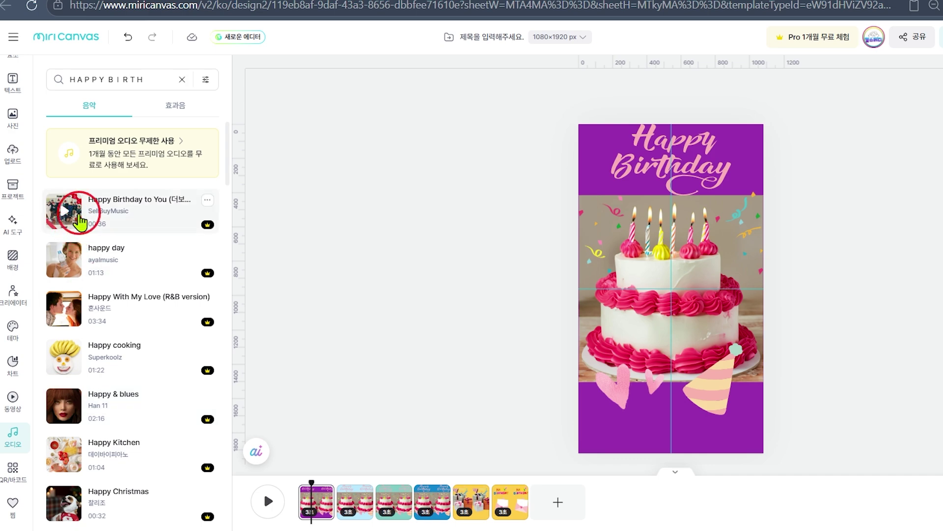
scroll(111, 420, down, 9)
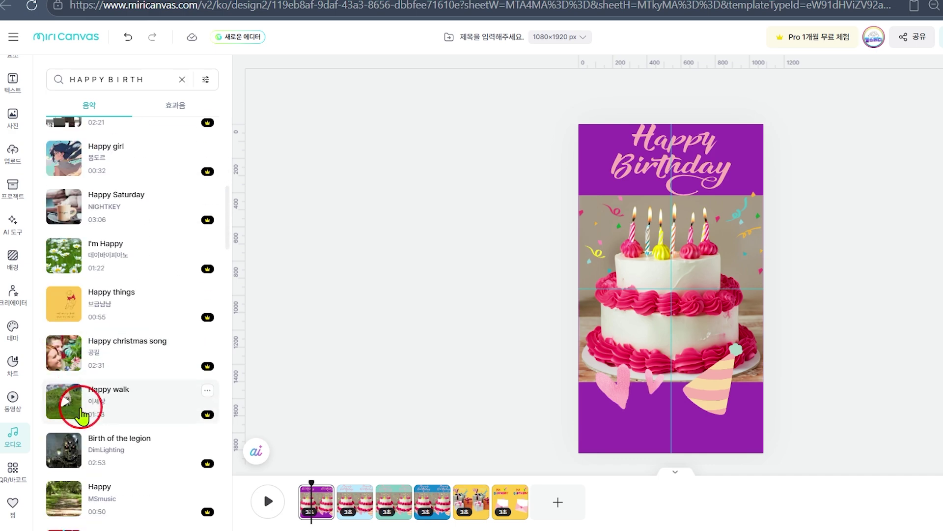
scroll(79, 413, down, 3)
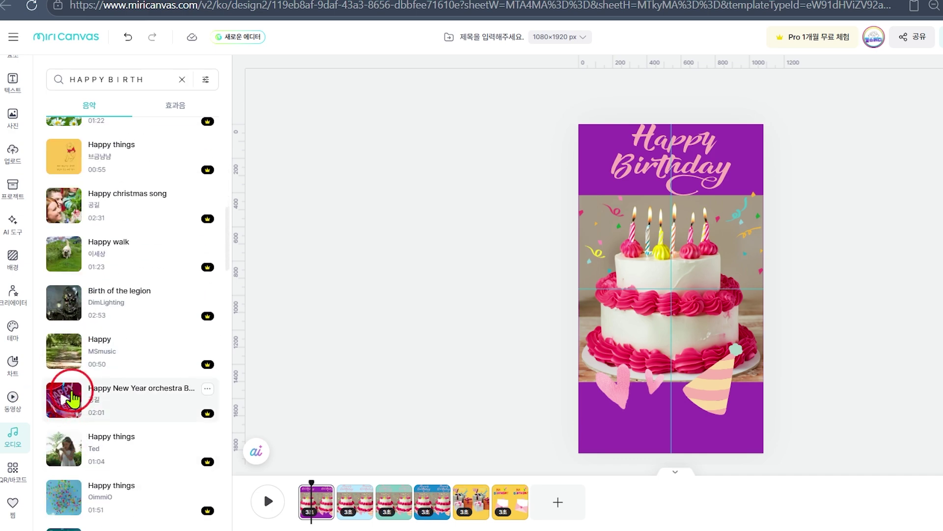
scroll(73, 398, down, 18)
scroll(73, 396, up, 10)
scroll(93, 442, down, 1)
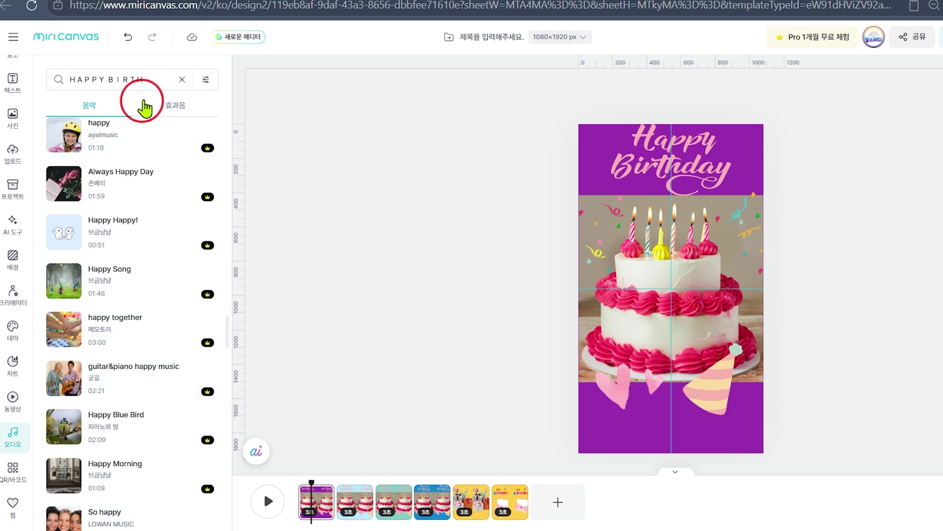
- Replace the audio library's music search with "생일축하 무료음악" (free happy birthday music)
click(155, 78)
text(TO)
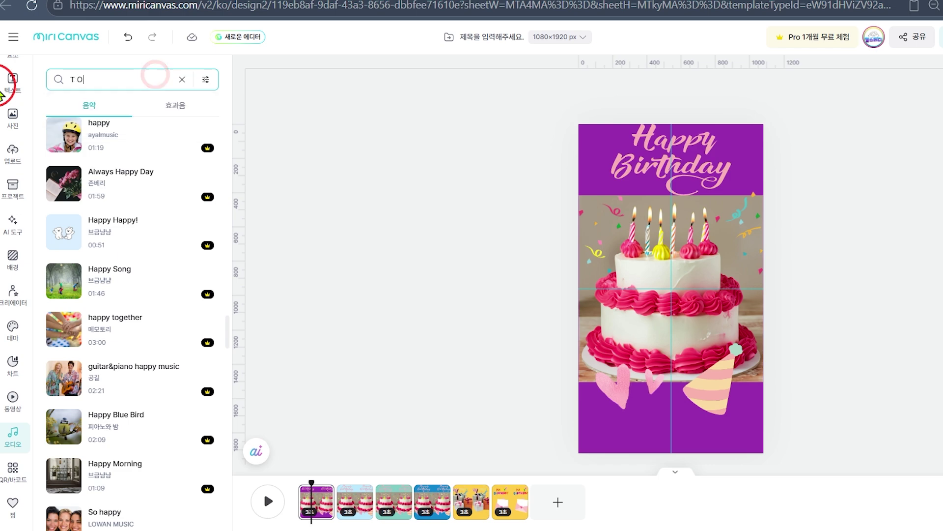
key(BackSpace)
key(BackSpace)
key(BackSpace)
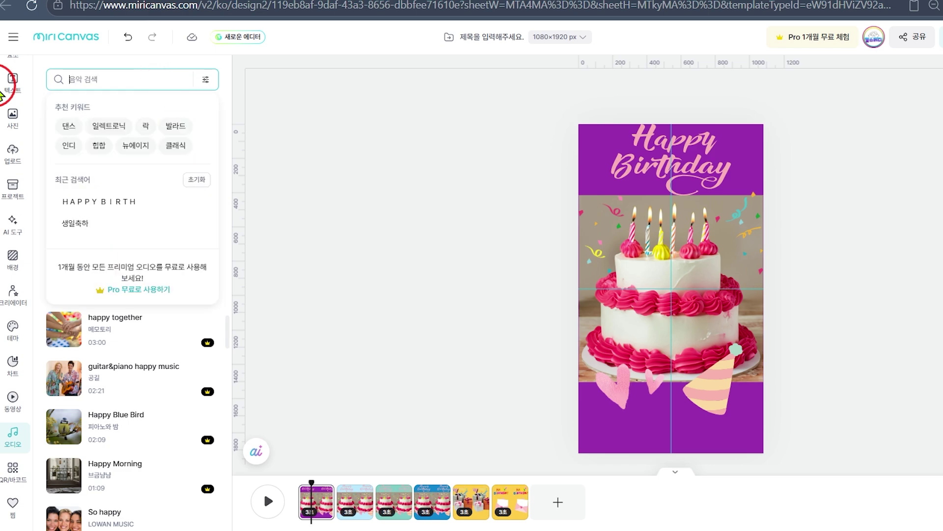
text(새ㅇ이ㄹ추)
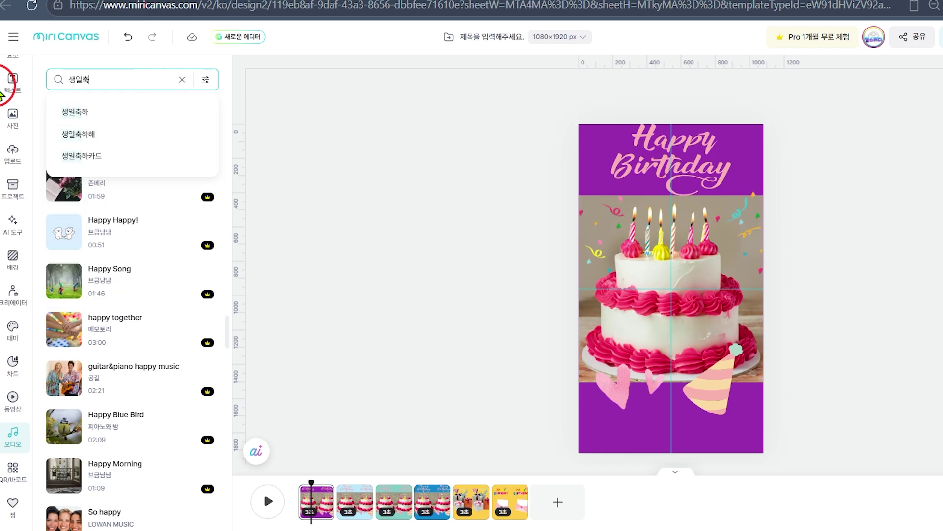
text(하)
key(Return)
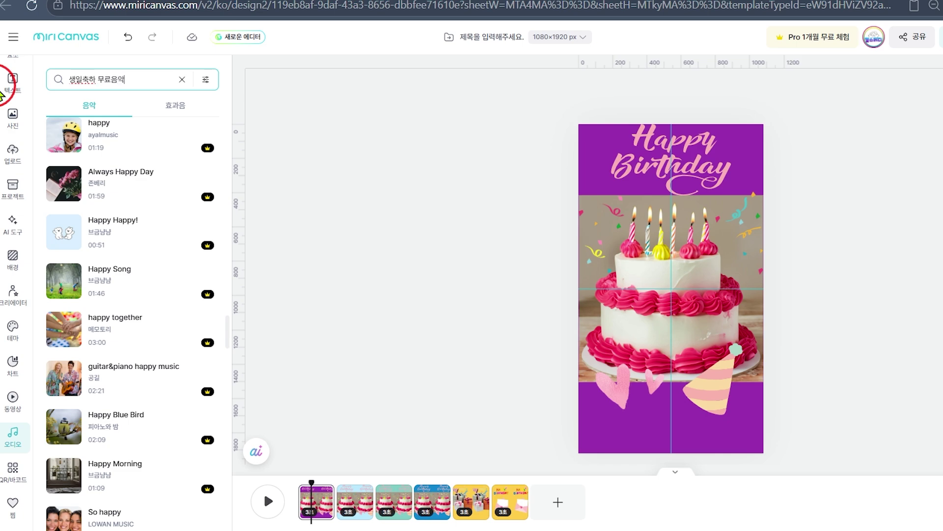
click(154, 79)
key(Return)
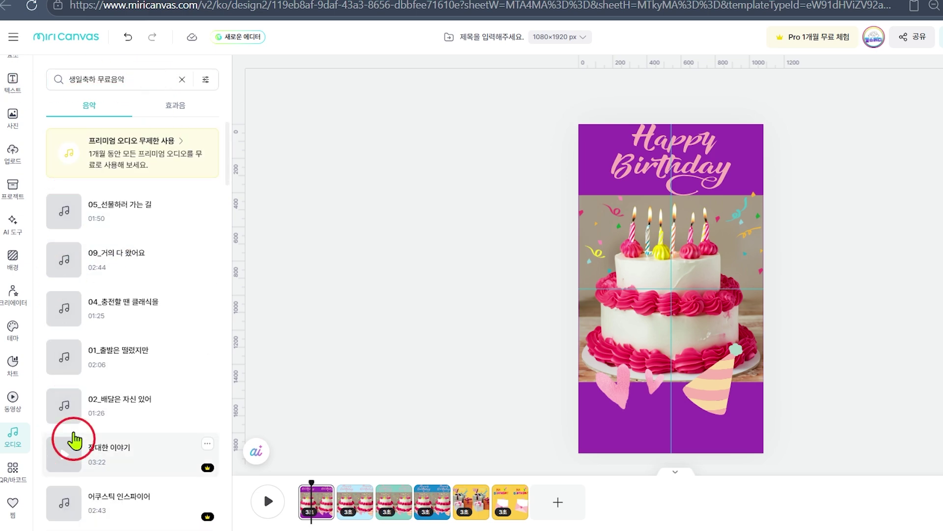
- Look through the free birthday music results for a track without a premium mark and preview "05_선물하러 가는 길"
scroll(109, 448, down, 3)
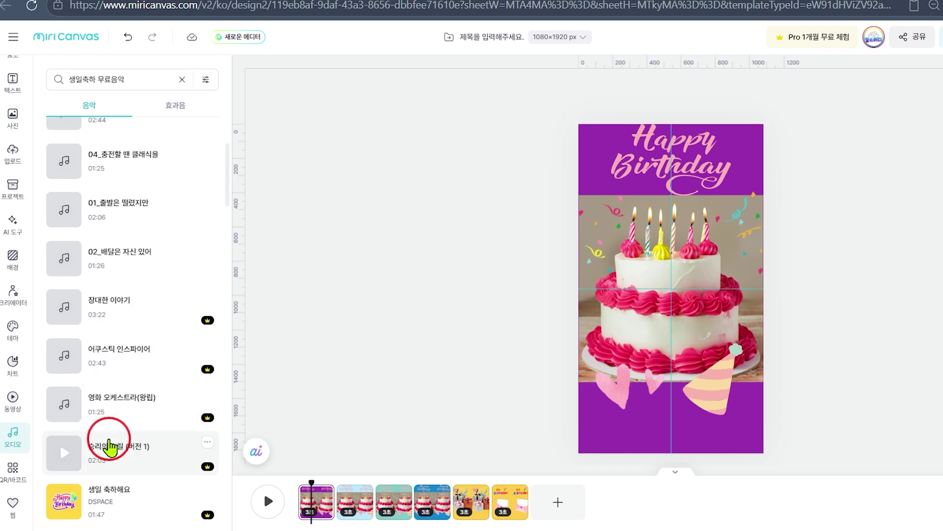
scroll(91, 356, down, 5)
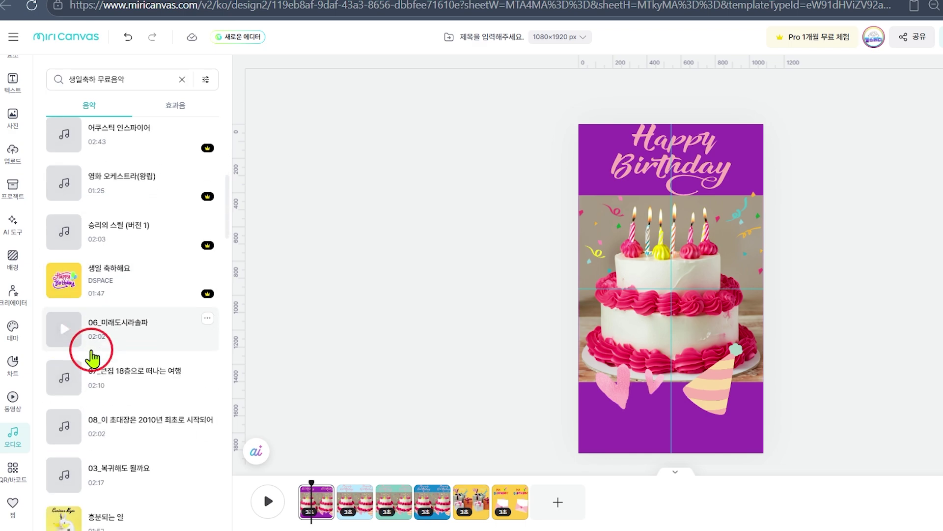
scroll(129, 320, down, 1)
scroll(125, 380, down, 2)
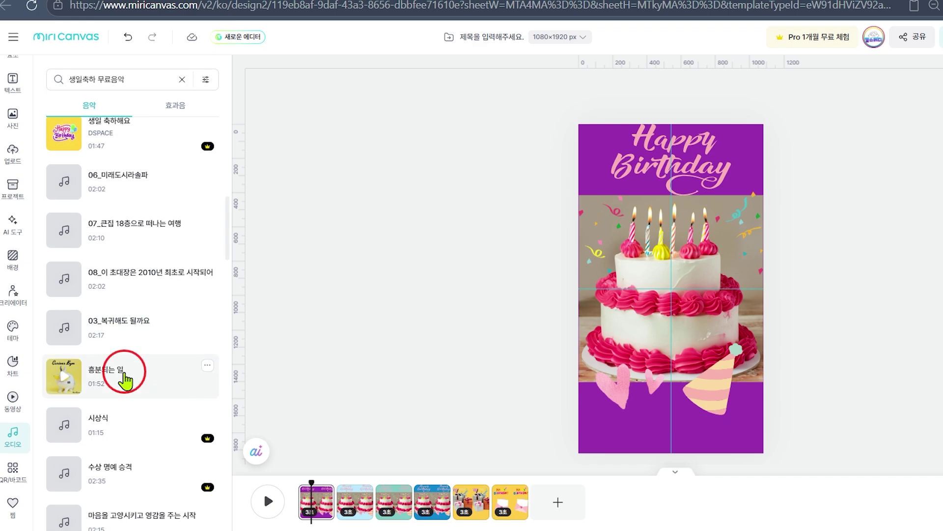
scroll(125, 379, down, 3)
scroll(125, 380, down, 6)
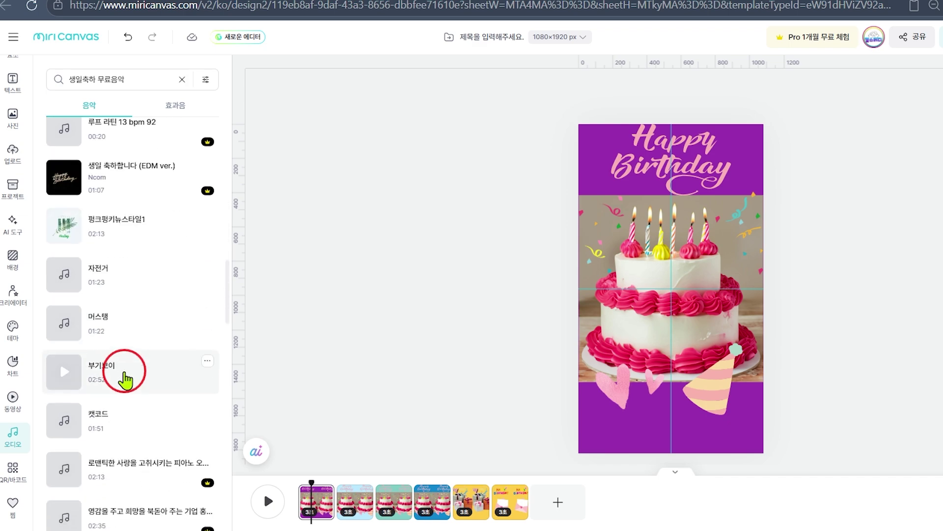
scroll(125, 380, down, 3)
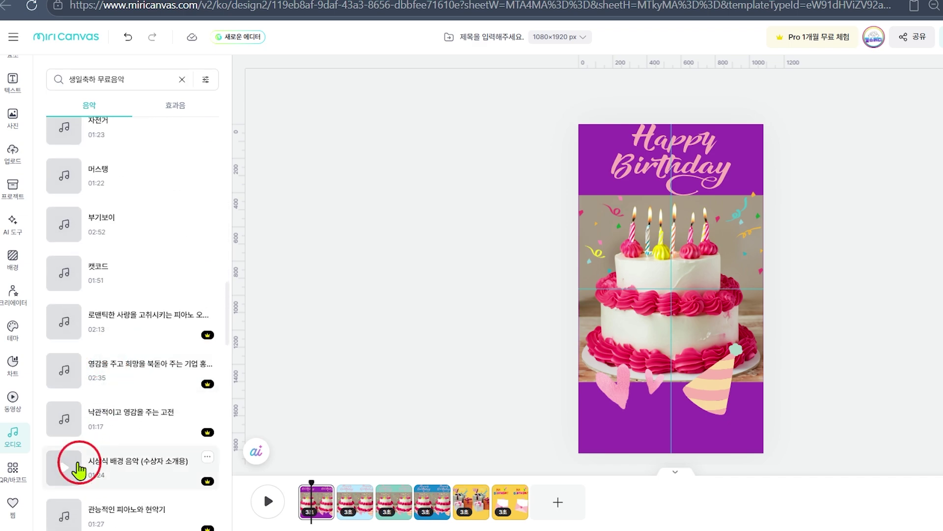
scroll(147, 422, down, 5)
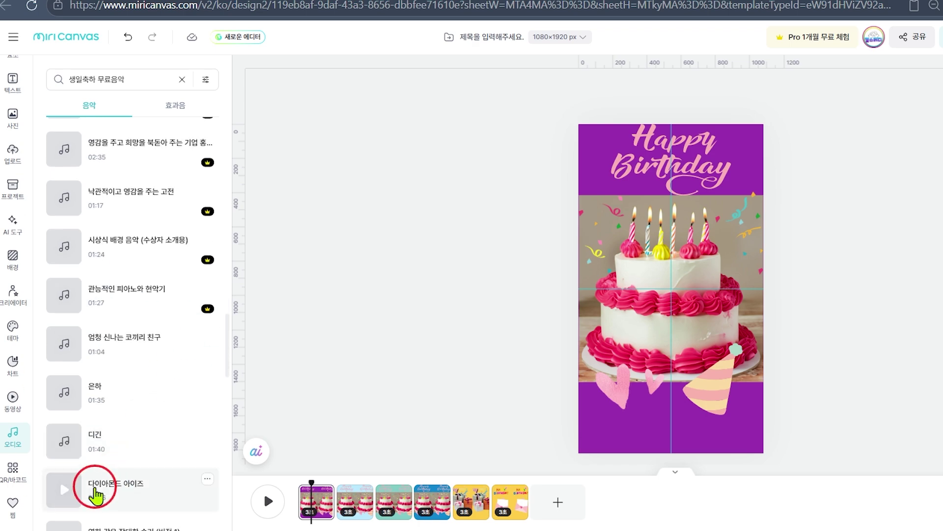
scroll(96, 491, down, 4)
scroll(95, 493, down, 5)
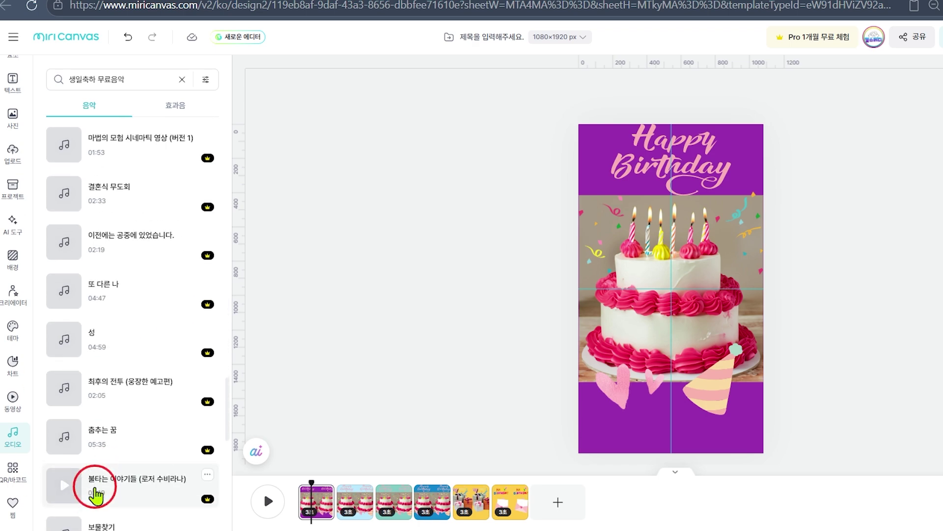
scroll(94, 499, down, 15)
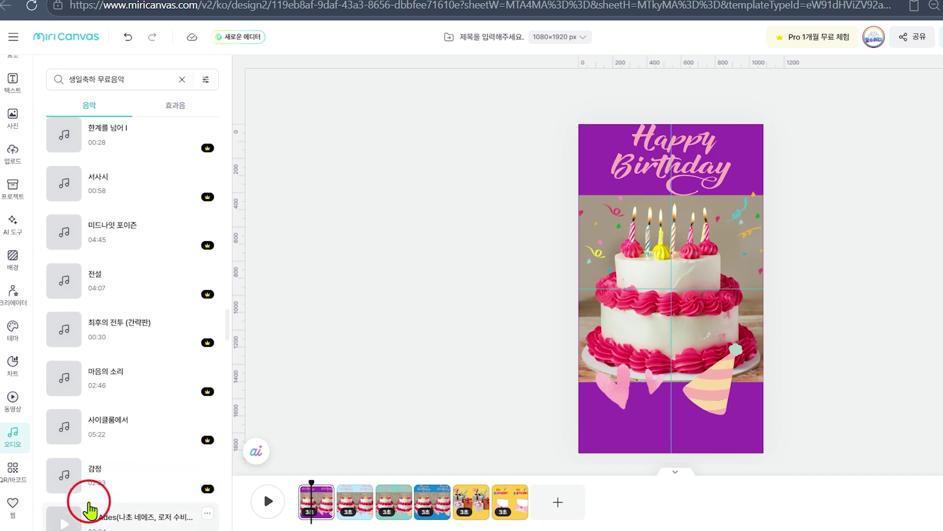
scroll(90, 511, down, 2)
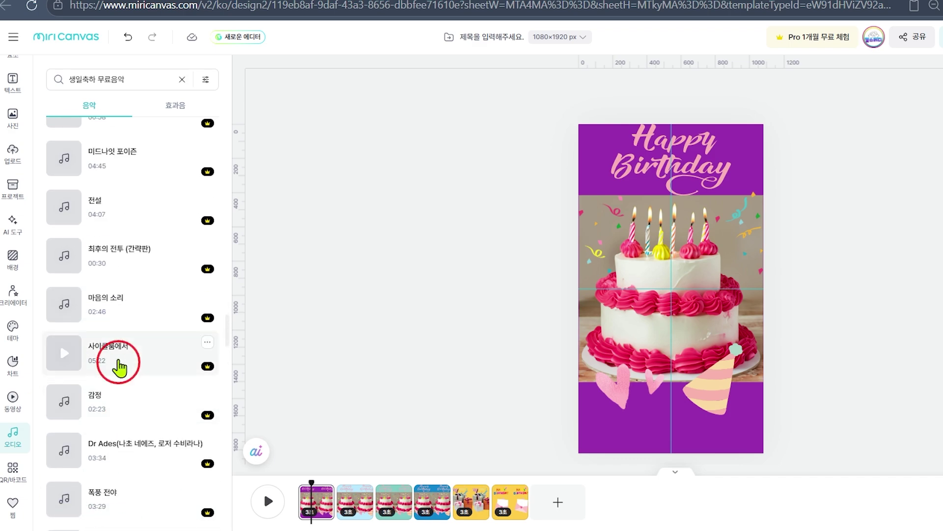
scroll(118, 369, up, 15)
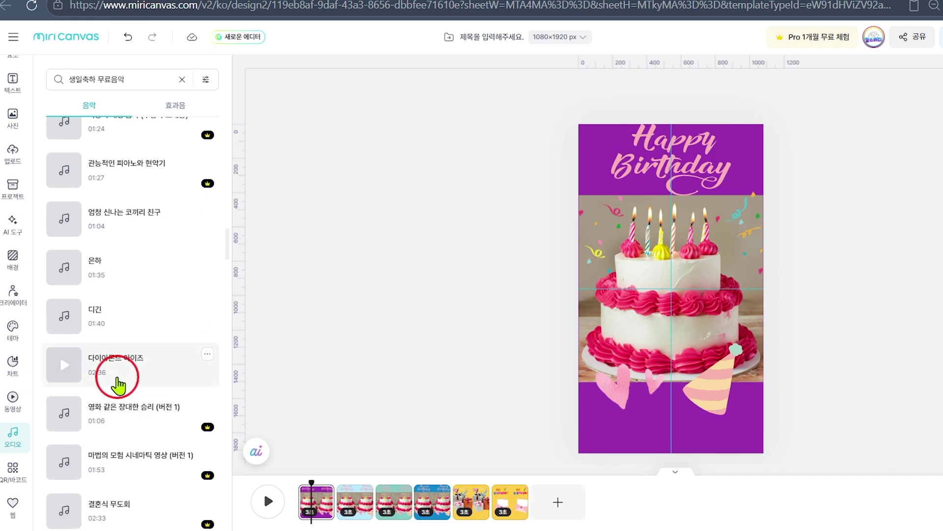
scroll(117, 379, up, 10)
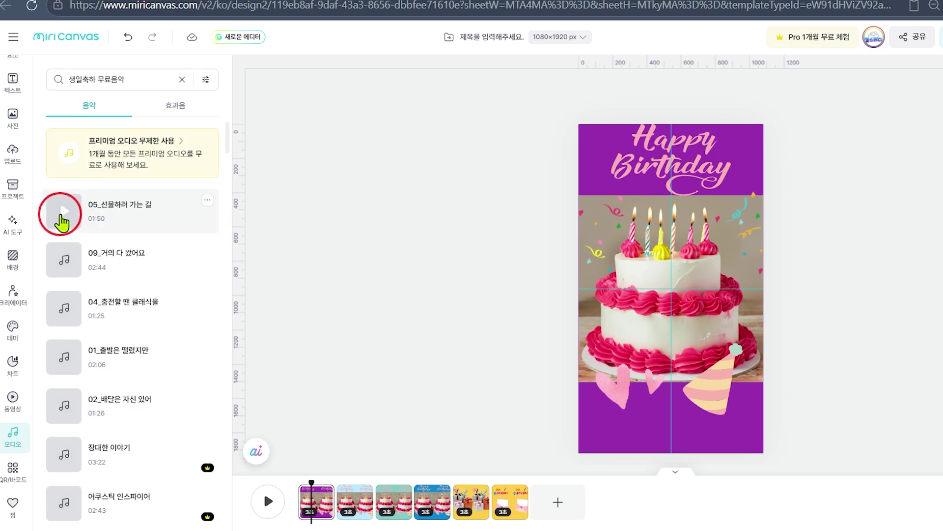
click(62, 216)
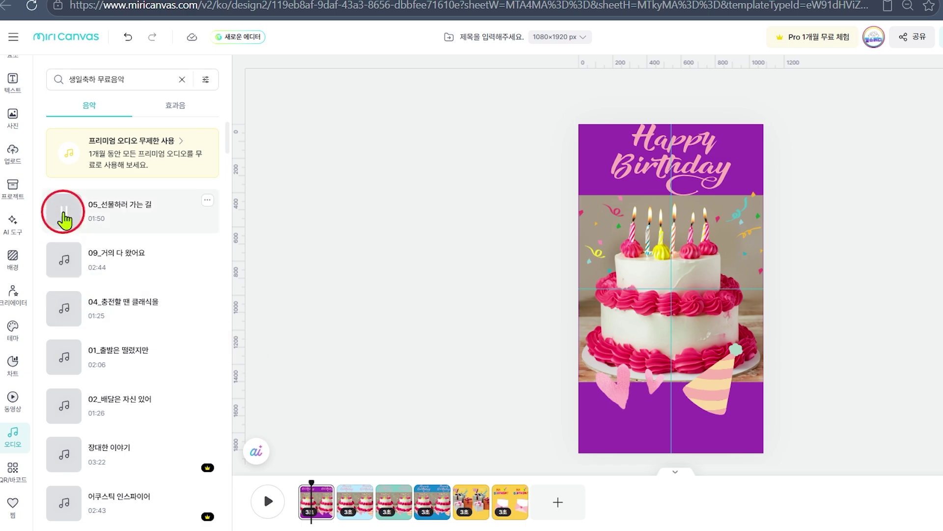
- Change the music search to "생일축하음악" and look through the results for a usable birthday track
click(134, 80)
drag(135, 80, 186, 80)
click(123, 74)
text(음악)
scroll(112, 327, down, 3)
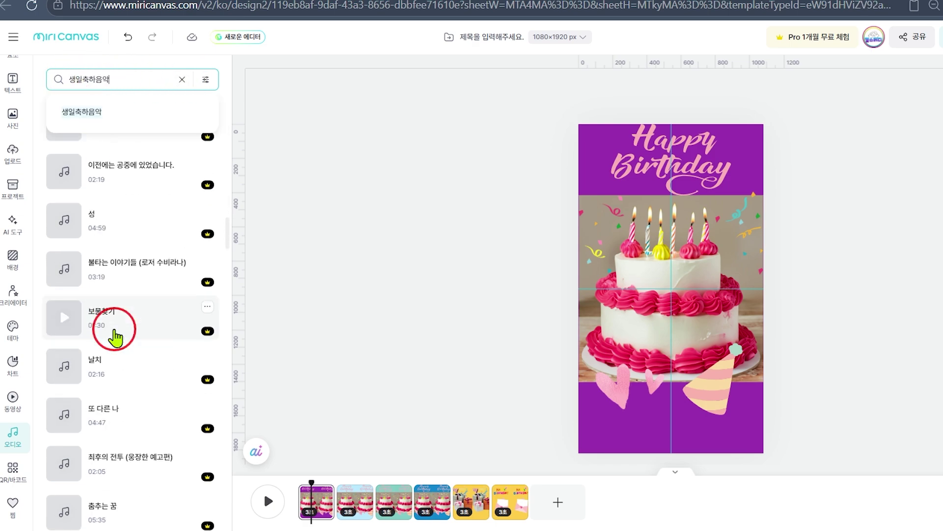
scroll(115, 331, down, 15)
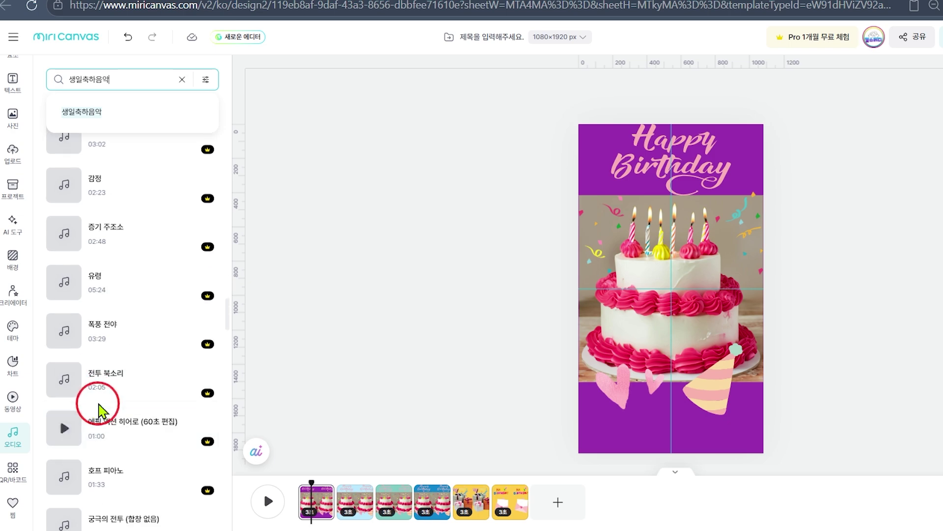
scroll(101, 407, down, 10)
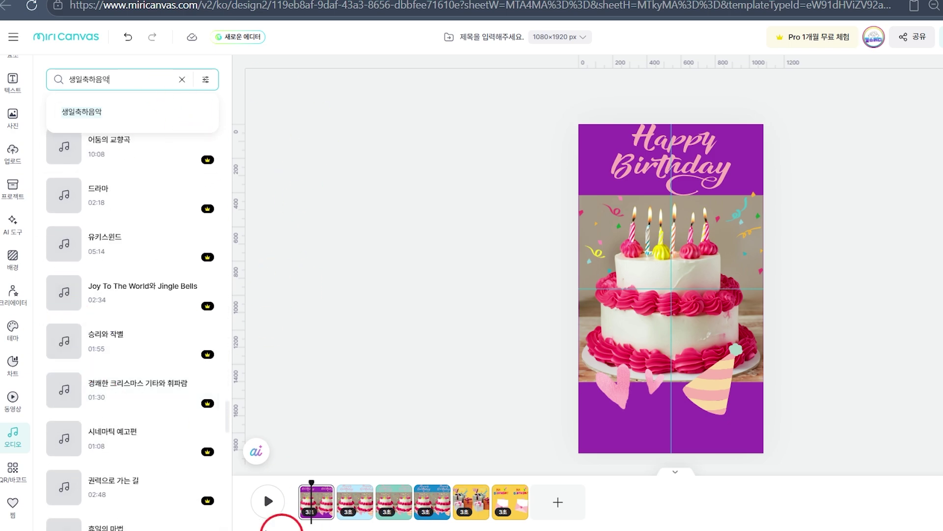
- Open the uploads, and in a new browser tab search the web for "픽사베이" and open the Pixabay site
click(15, 153)
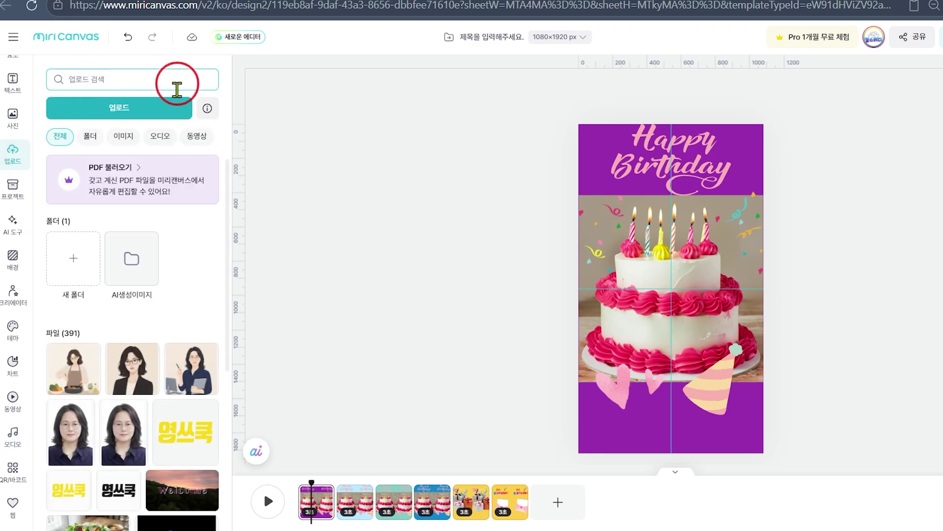
click(117, 109)
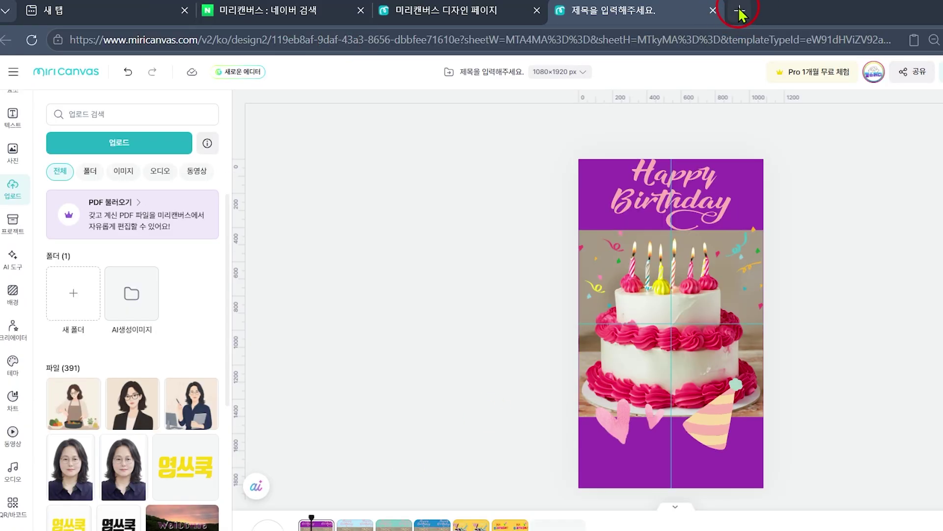
click(740, 12)
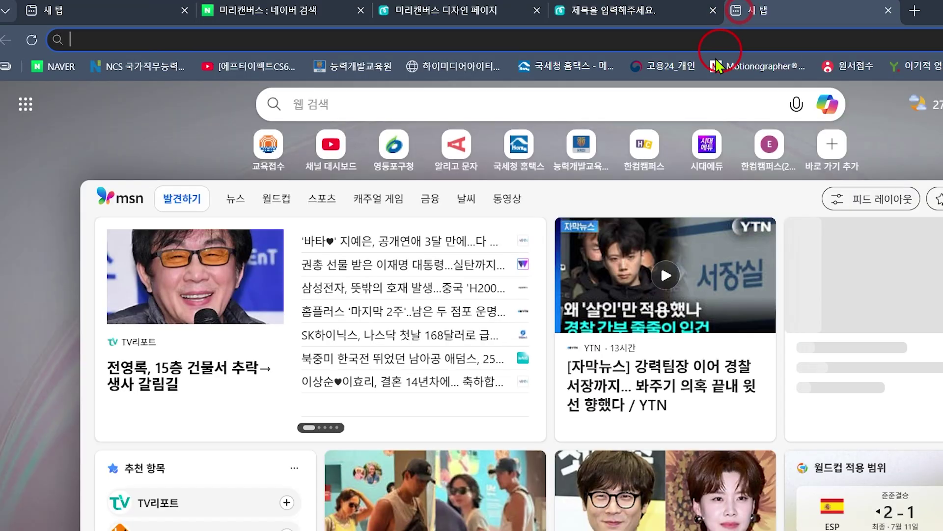
click(400, 109)
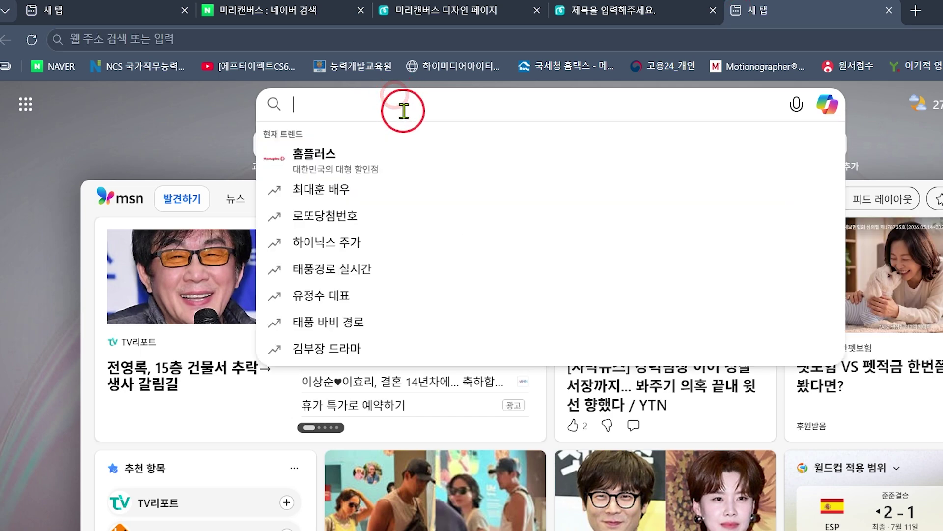
text(픽사베이)
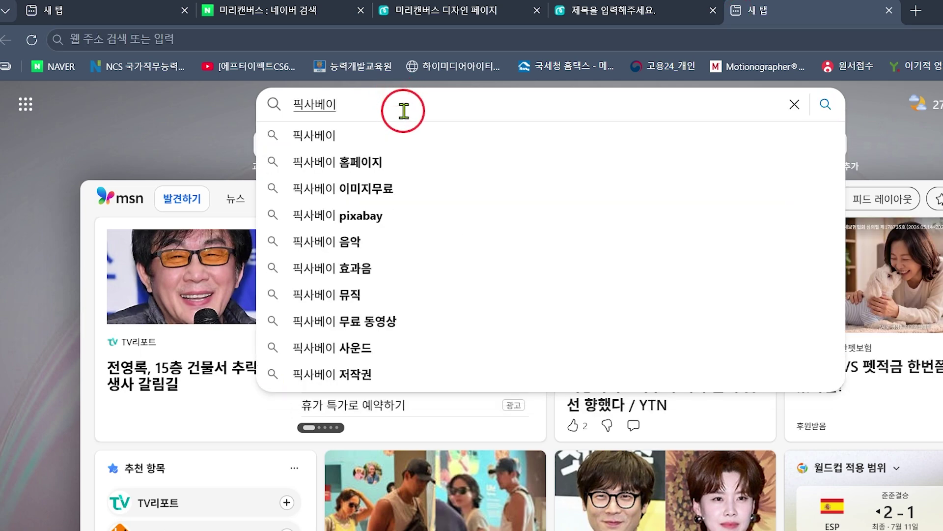
key(Return)
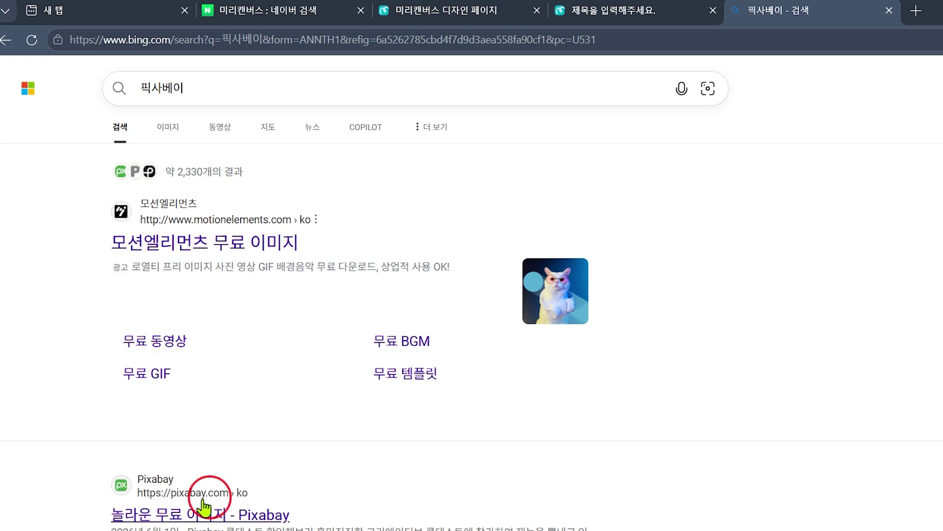
click(162, 511)
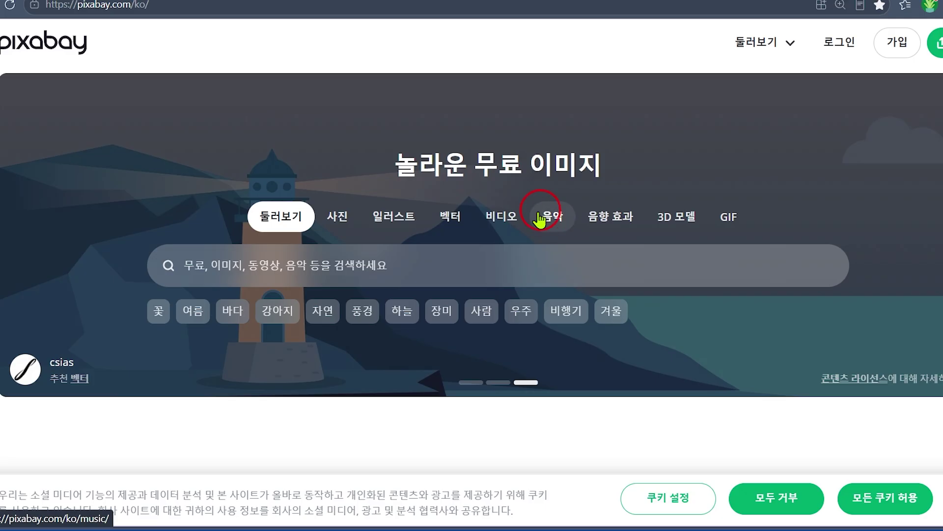
- Search Pixabay's music category for "생일축하" and accept all cookies
click(541, 219)
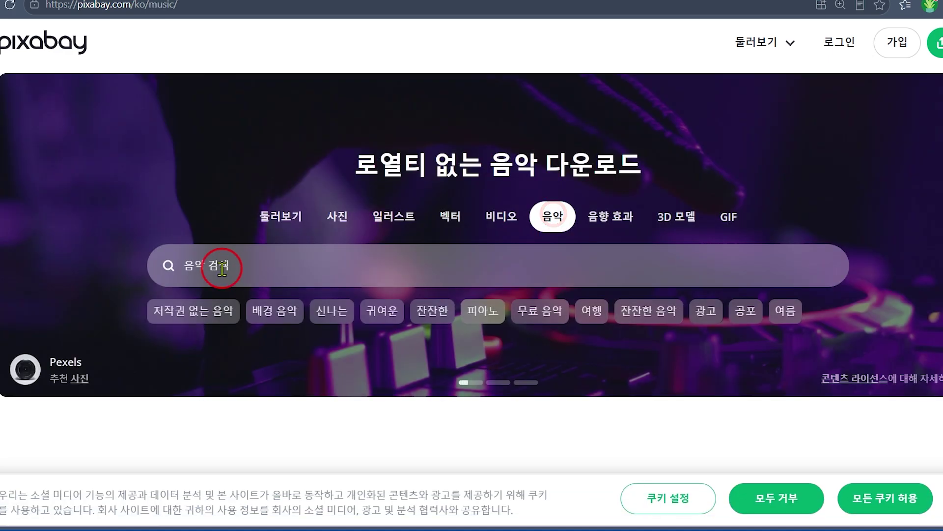
click(222, 267)
text(ㅅ)
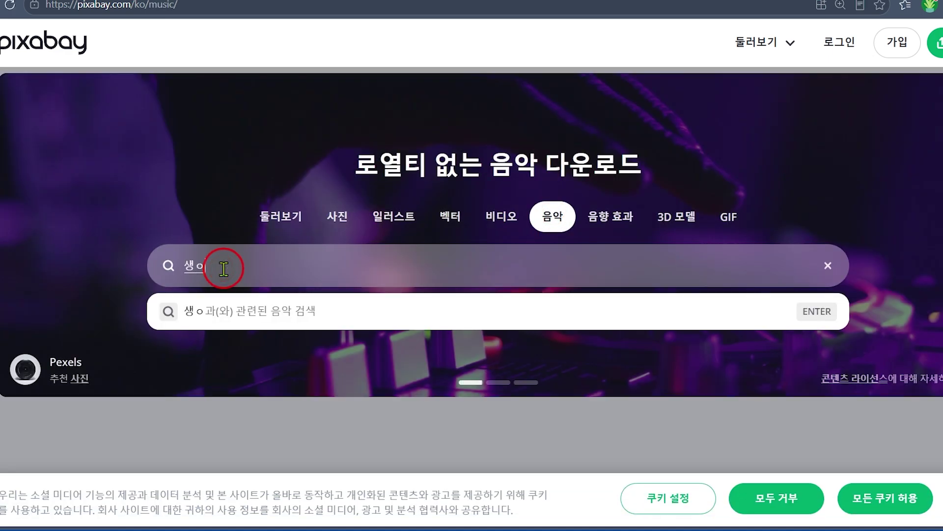
text(일축하)
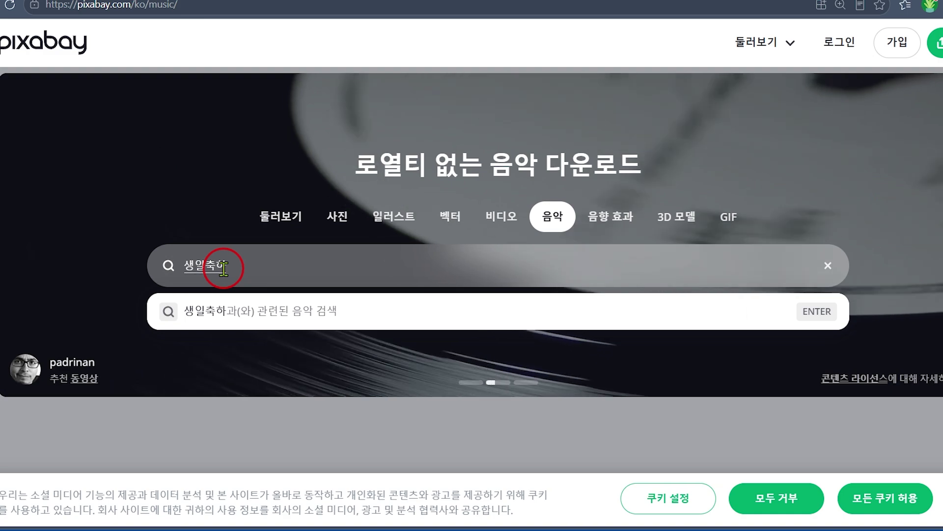
key(Return)
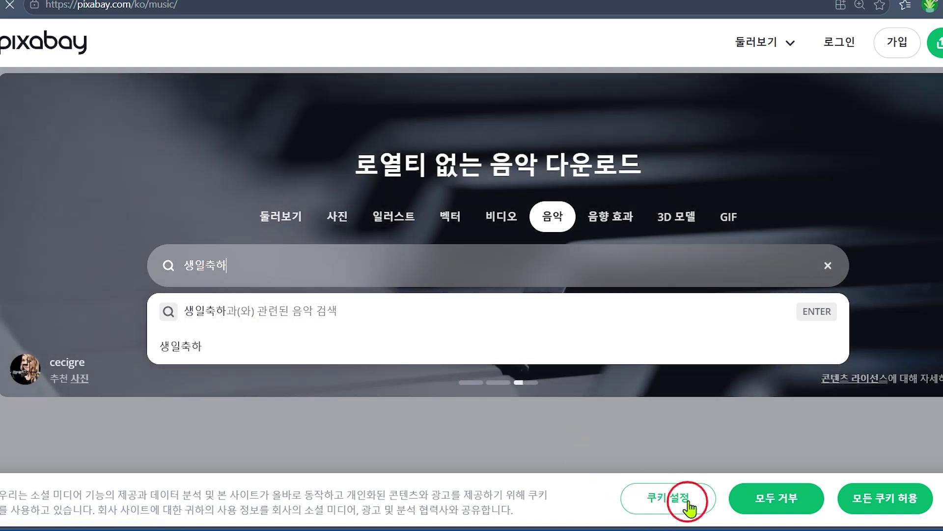
click(887, 506)
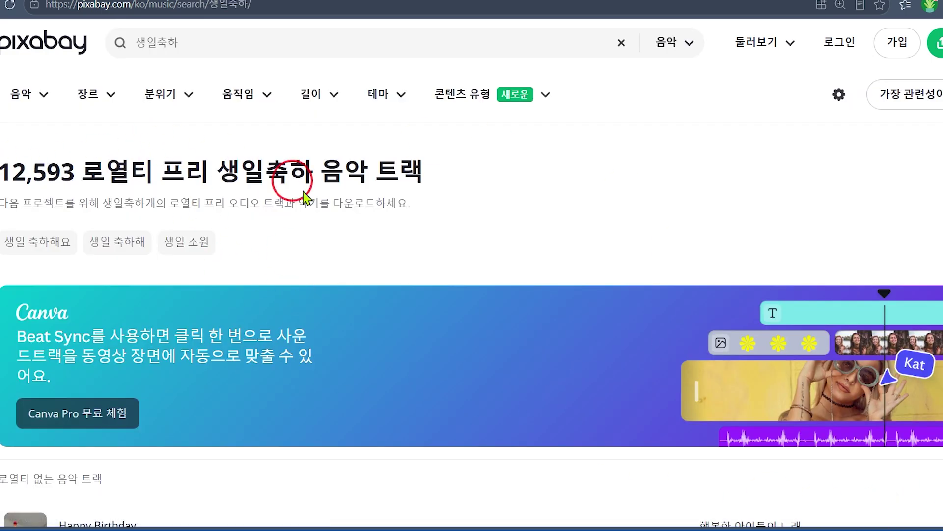
- Preview the first two "Happy Birthday" tracks in the results, the 0:50 and the 1:02 one
scroll(157, 250, down, 5)
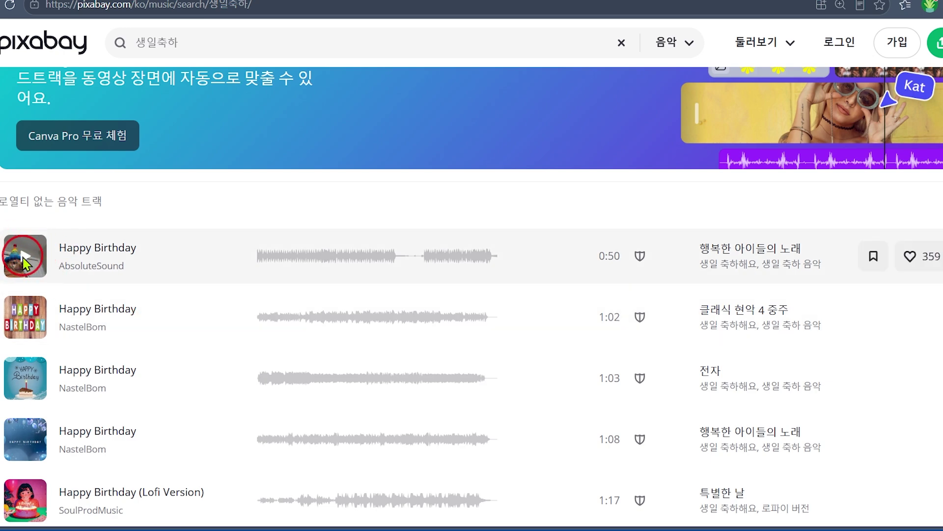
click(25, 263)
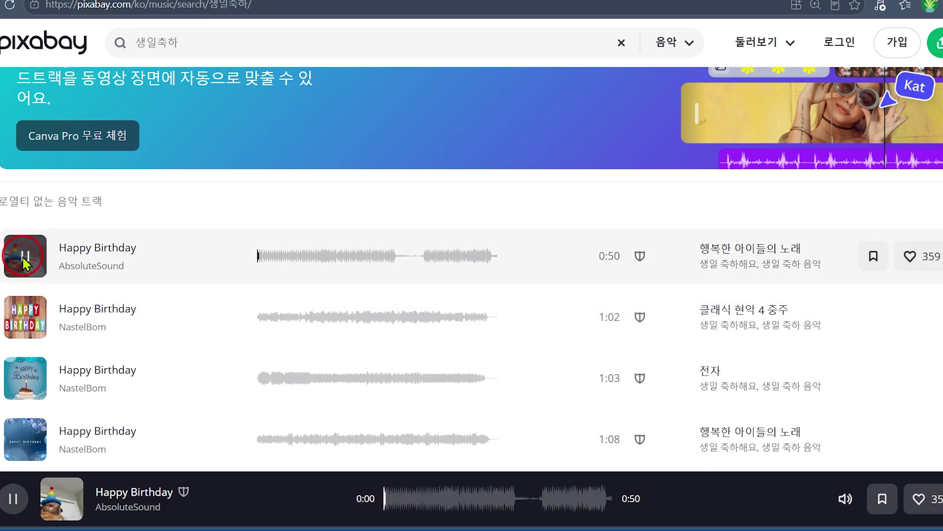
click(24, 323)
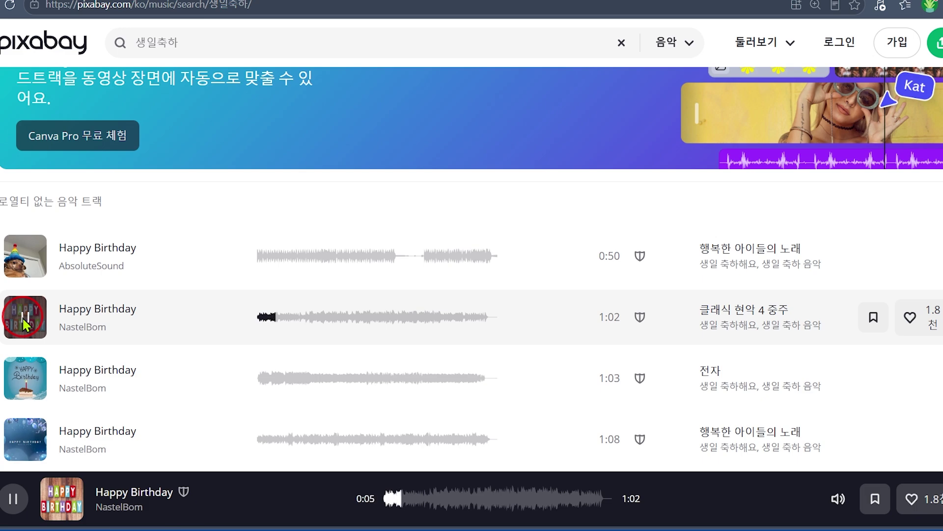
- Stop the 1:02 track and preview the 1:03 "Happy Birthday" track in the Pixabay results
click(24, 324)
scroll(30, 380, down, 1)
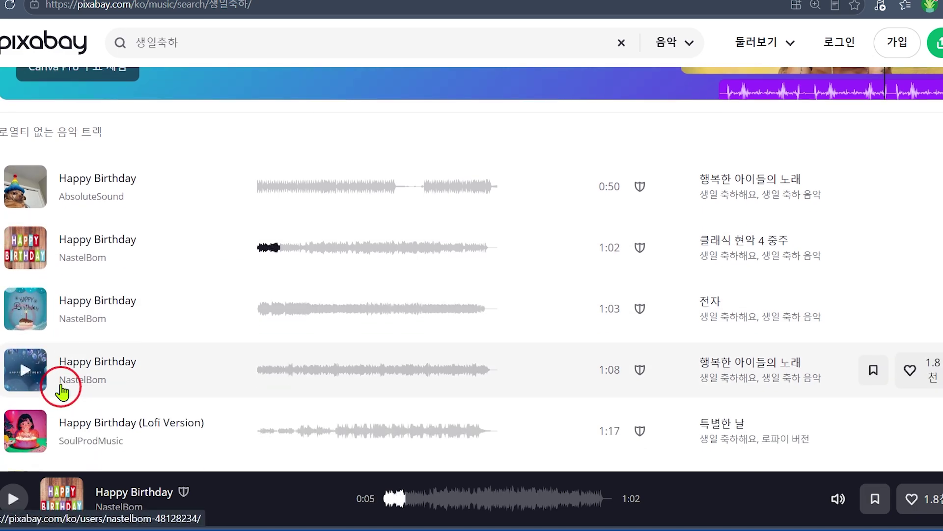
click(25, 317)
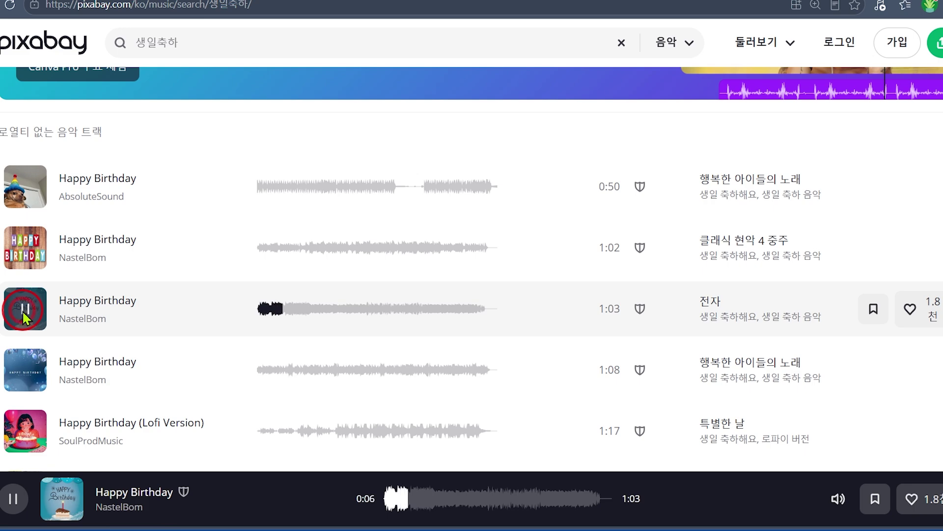
click(25, 317)
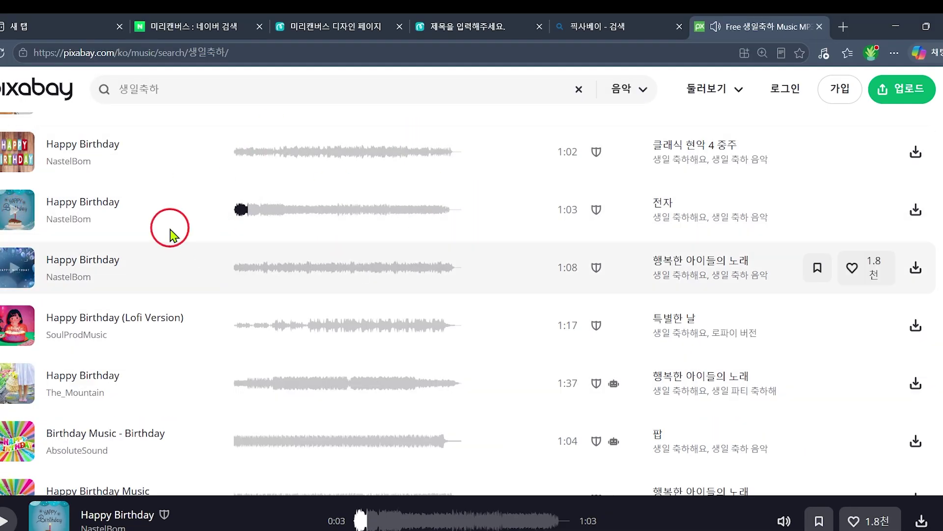
- Download the 1:03 "Happy Birthday" track, show the MP3 in the Downloads folder, and close the folder window
click(916, 213)
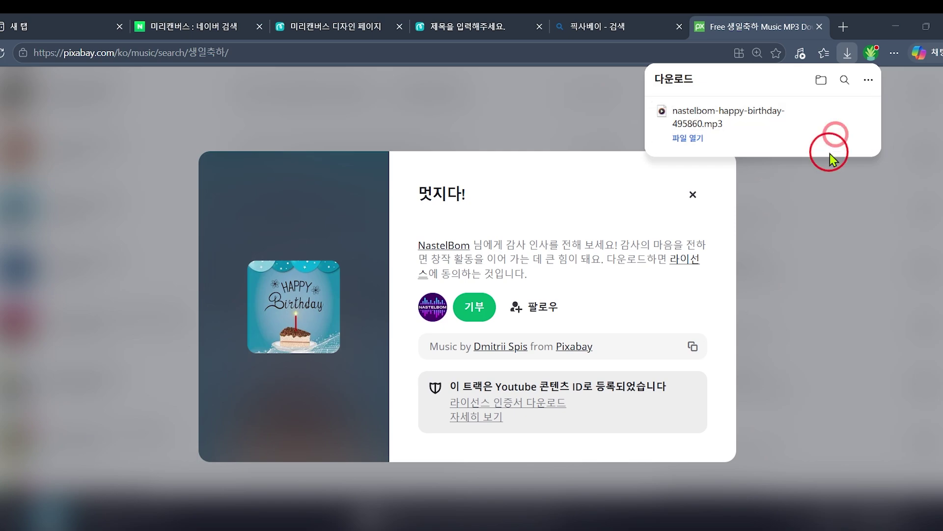
click(837, 133)
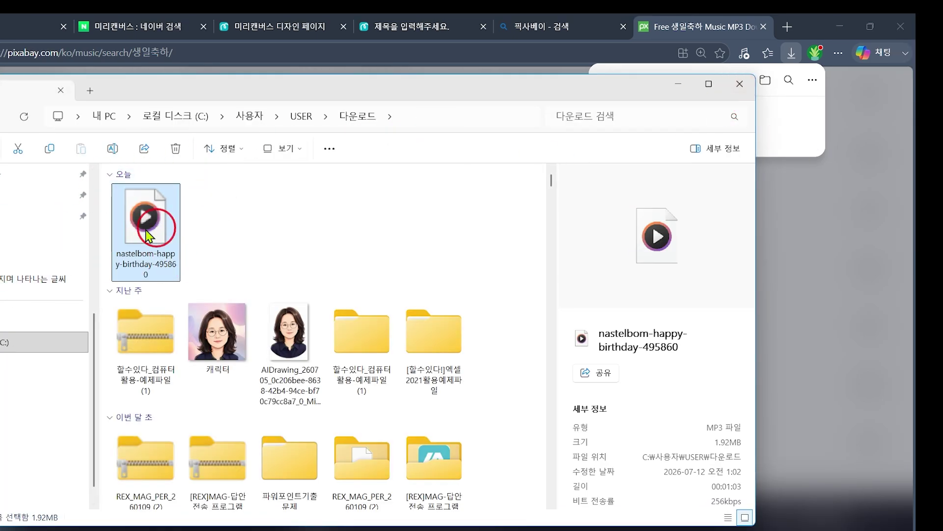
click(737, 85)
click(413, 405)
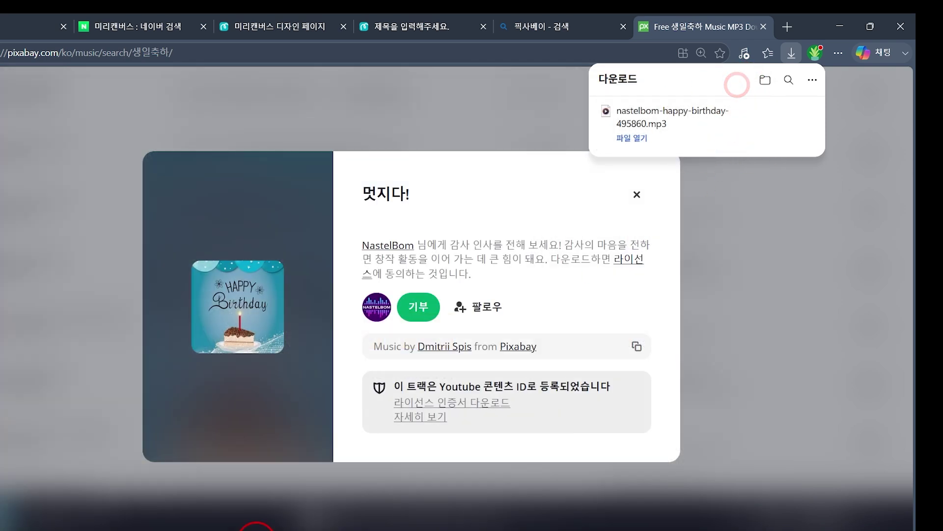
- Switch back to the MiriCanvas design and open its uploads
click(380, 26)
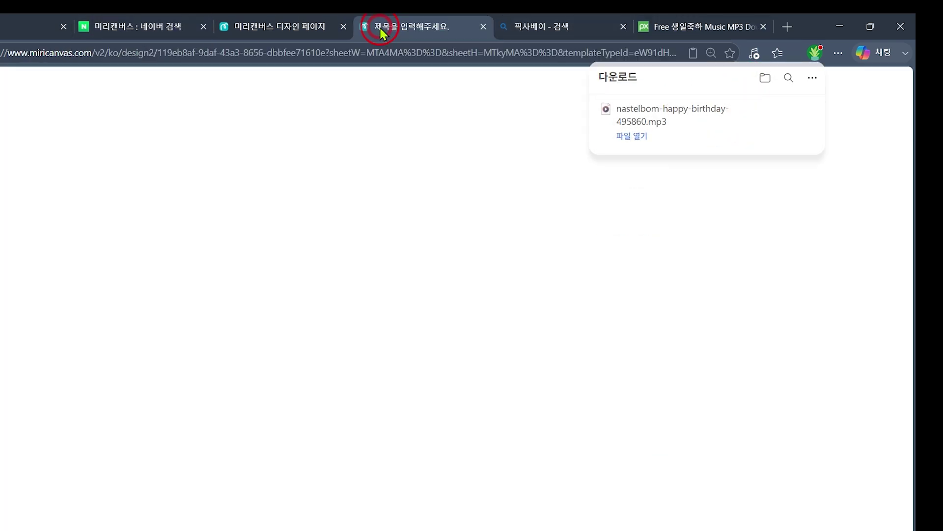
click(191, 481)
drag(192, 481, 180, 486)
click(177, 430)
click(25, 484)
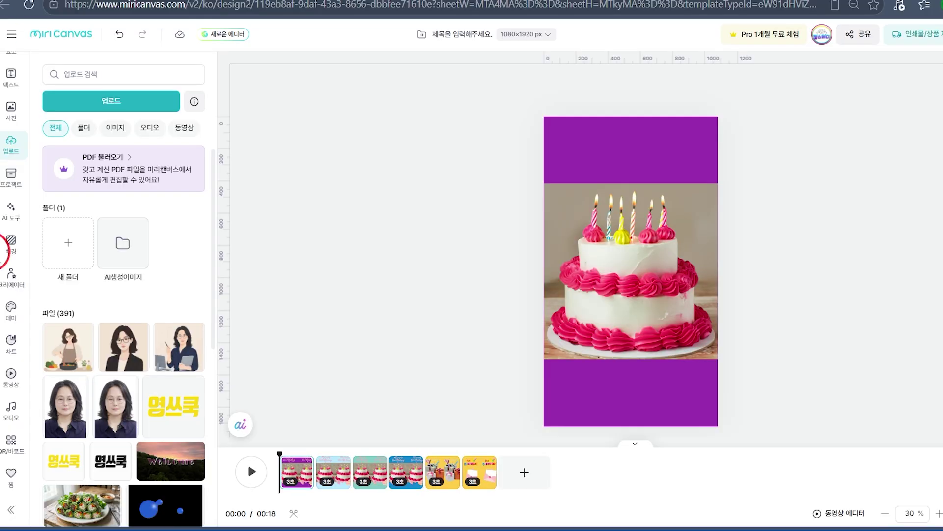
click(13, 148)
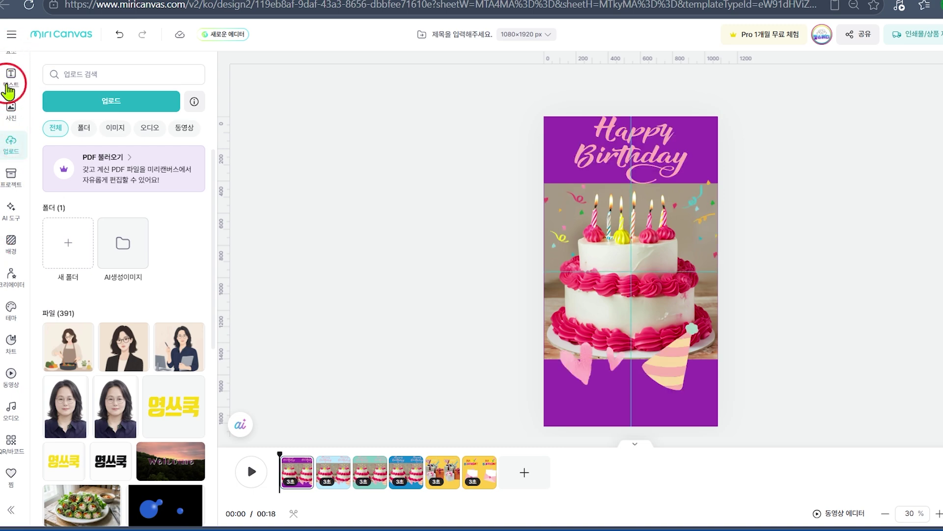
click(13, 114)
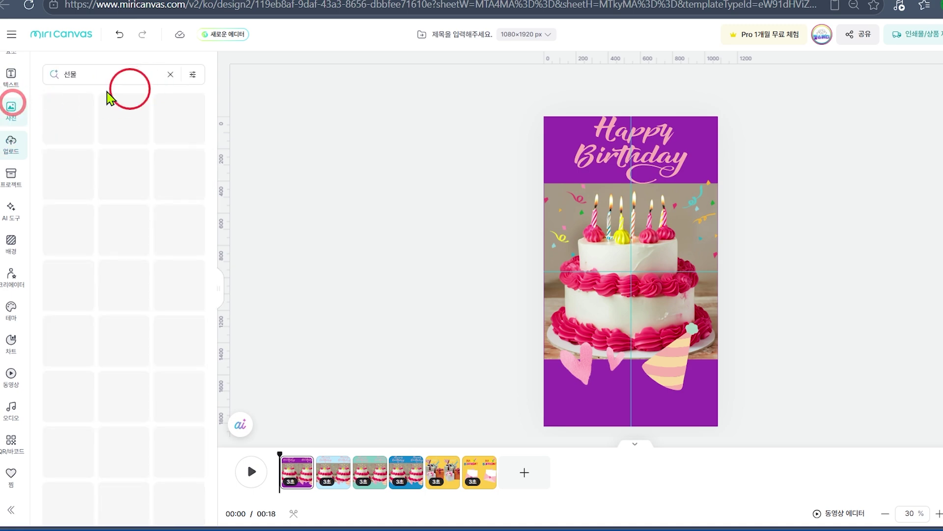
click(8, 143)
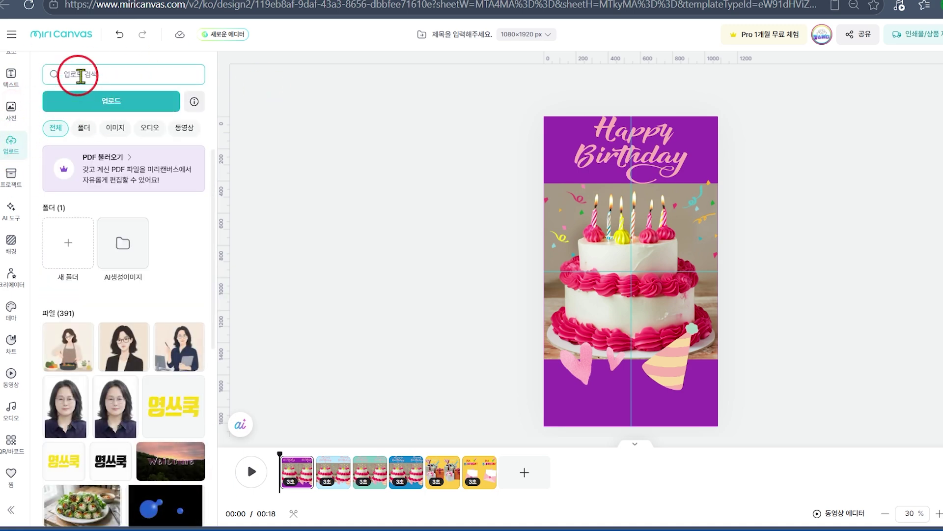
- Upload nastelbom-happy-birthday-495860.mp3 with the usage-rights notice accepted, and add it to the design as background music
click(119, 105)
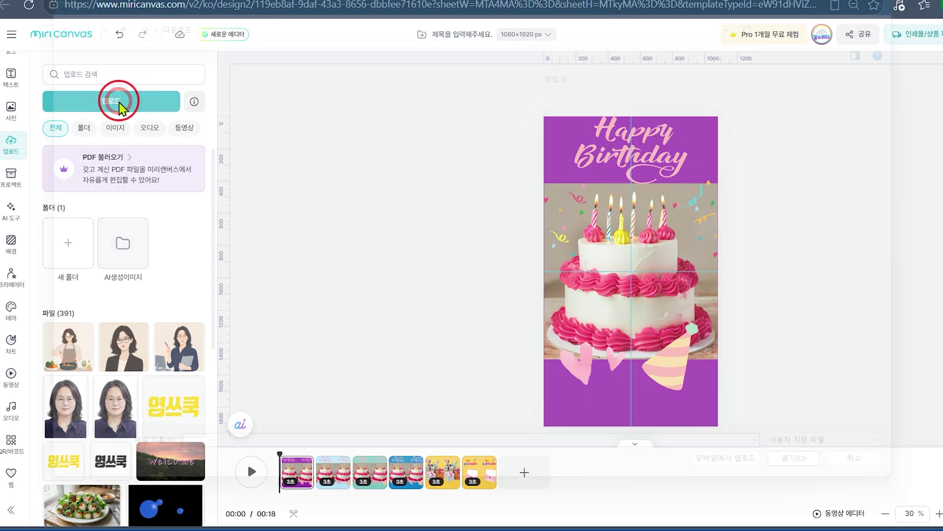
click(171, 114)
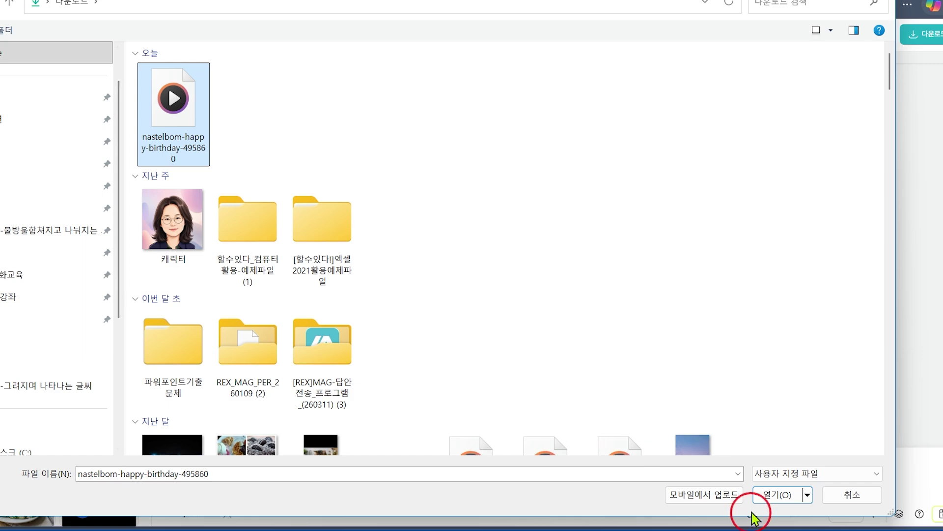
click(765, 496)
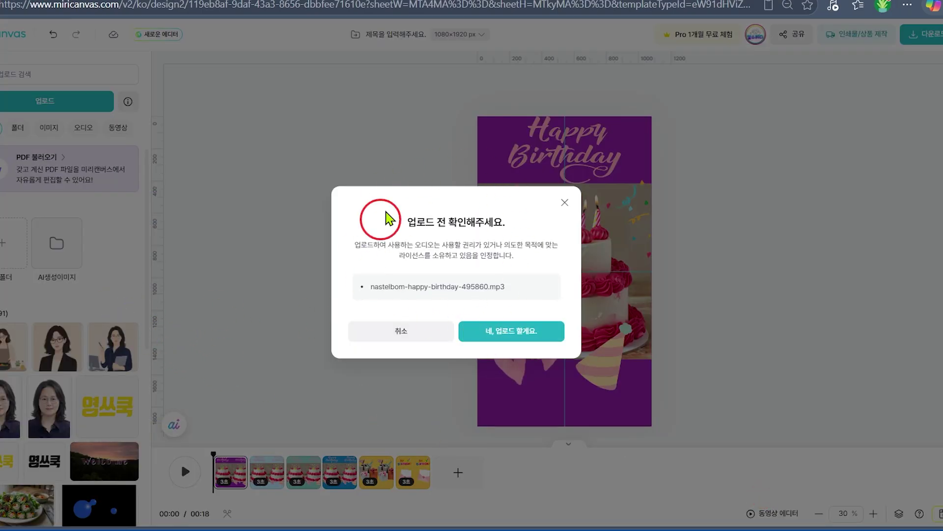
click(502, 333)
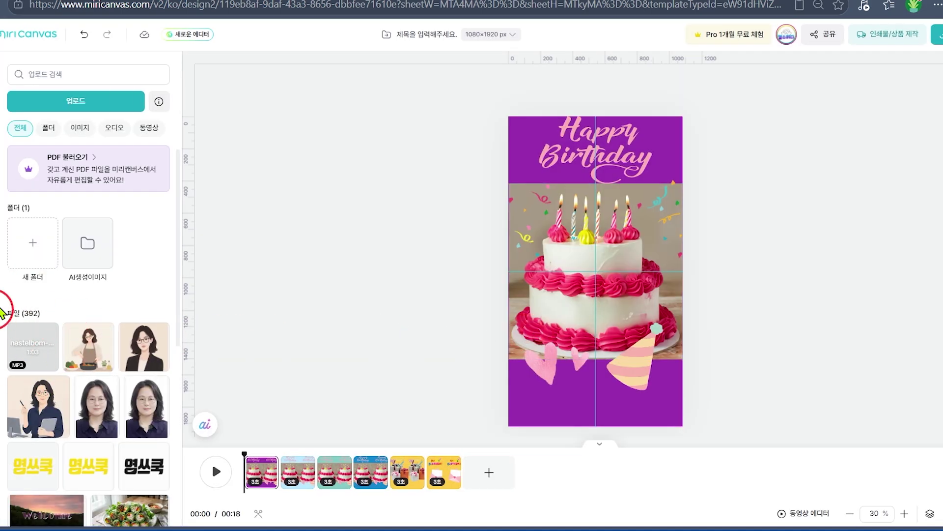
click(30, 344)
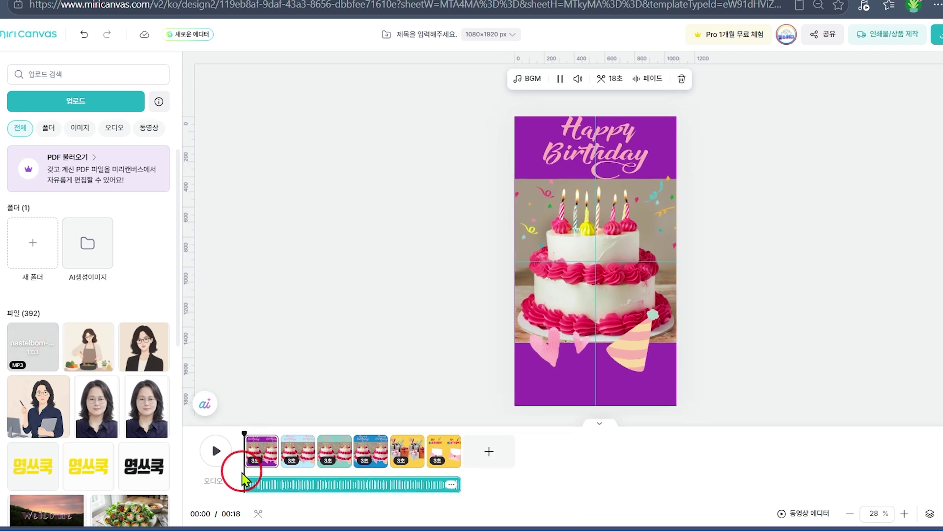
- Play the video with its background music from the first page, and return the playhead to the start
click(244, 435)
click(216, 451)
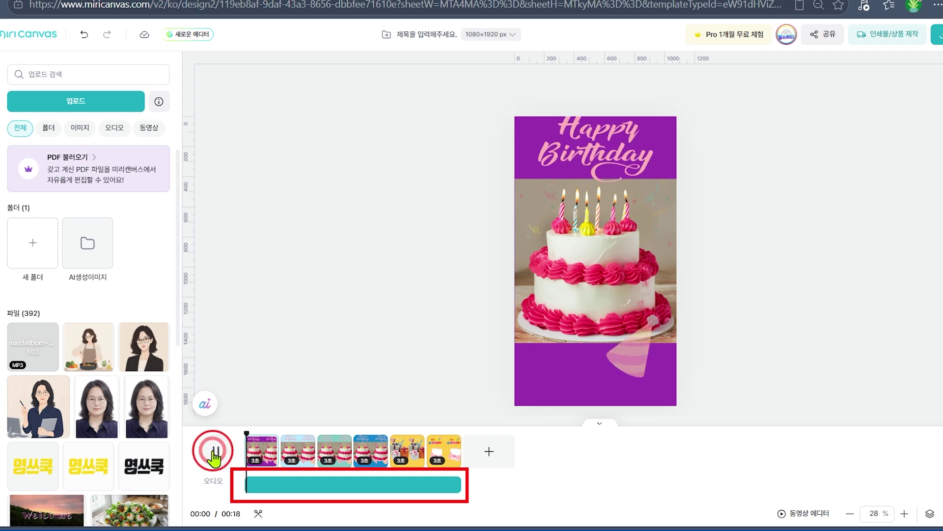
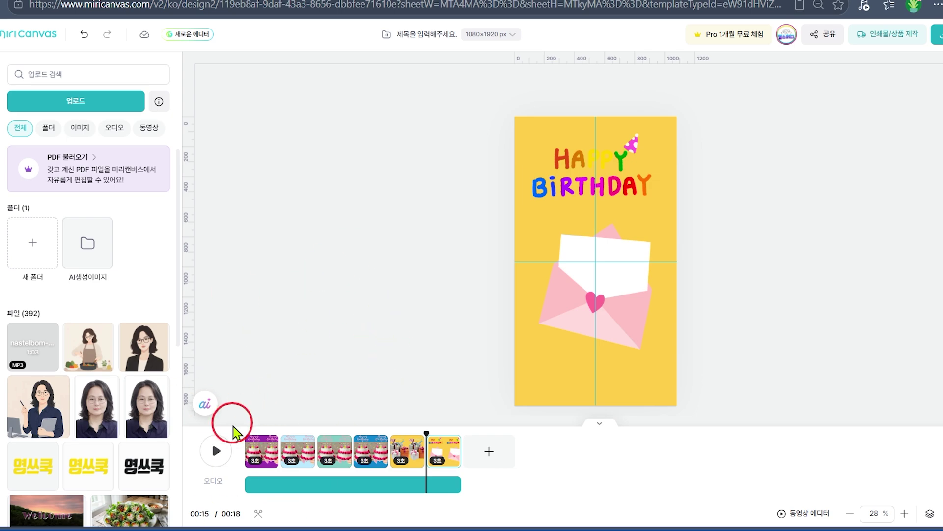
drag(426, 433, 240, 435)
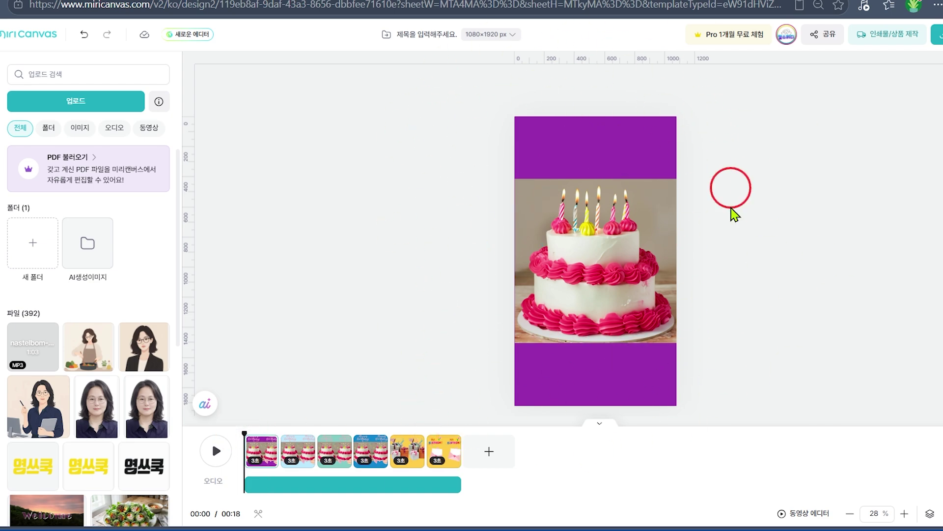
- Try the 50% and 25% canvas zoom levels and settle on 35% for viewing the page
click(905, 513)
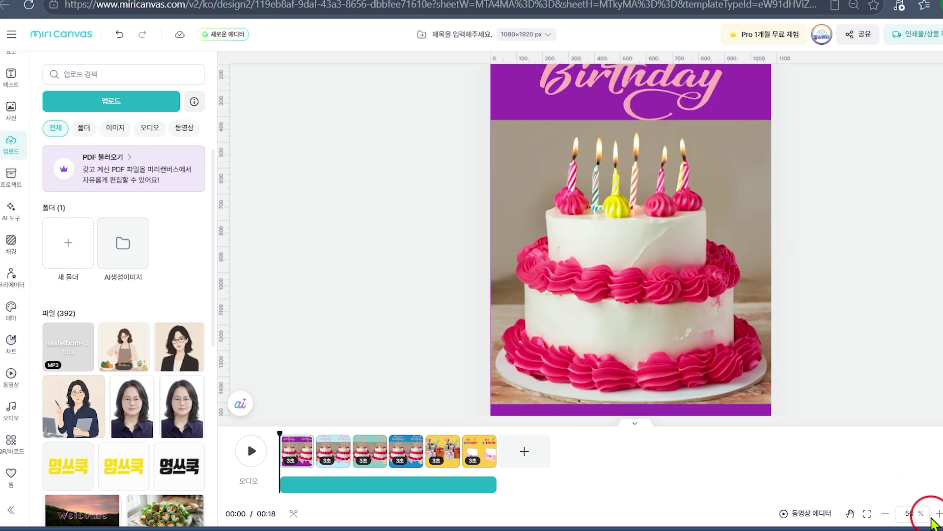
click(910, 513)
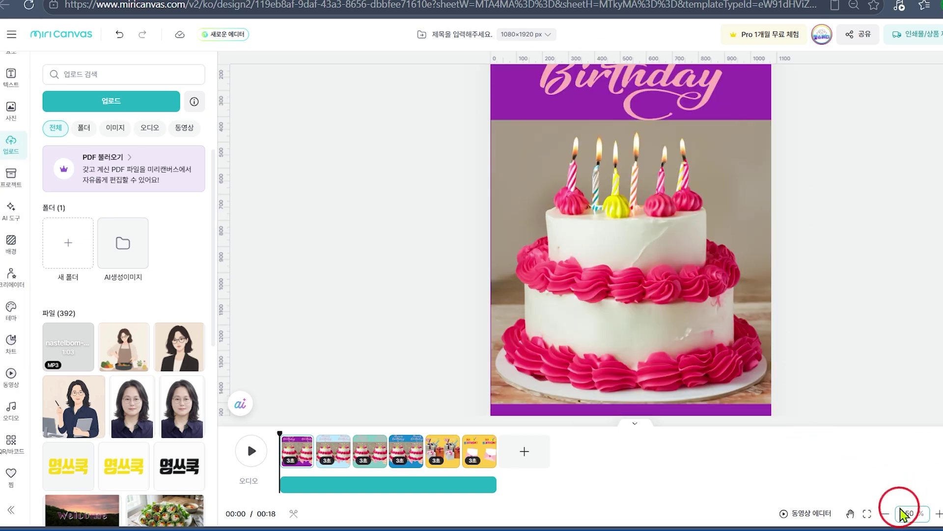
click(876, 511)
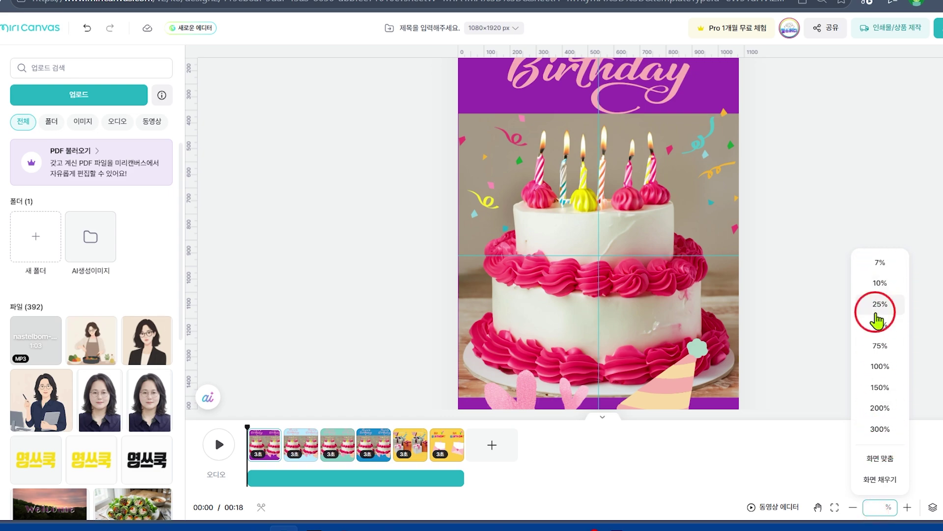
click(878, 308)
click(758, 264)
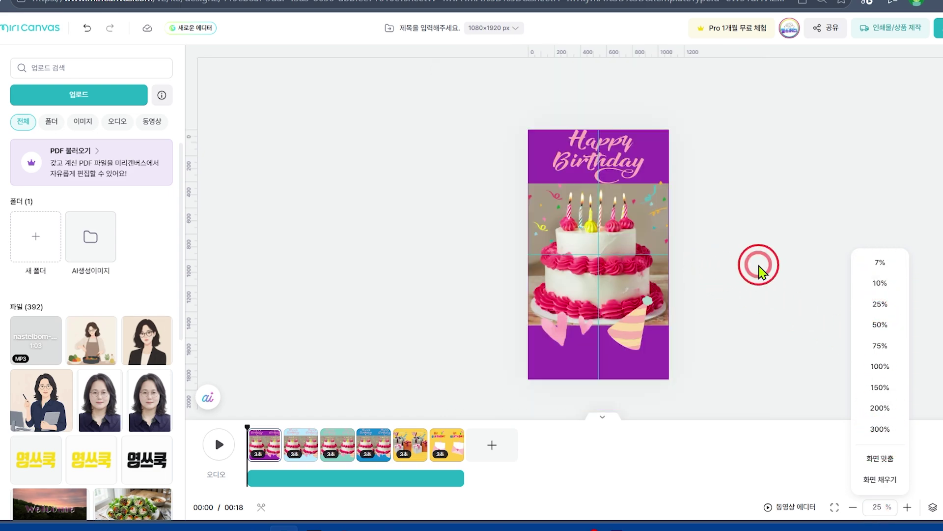
click(908, 507)
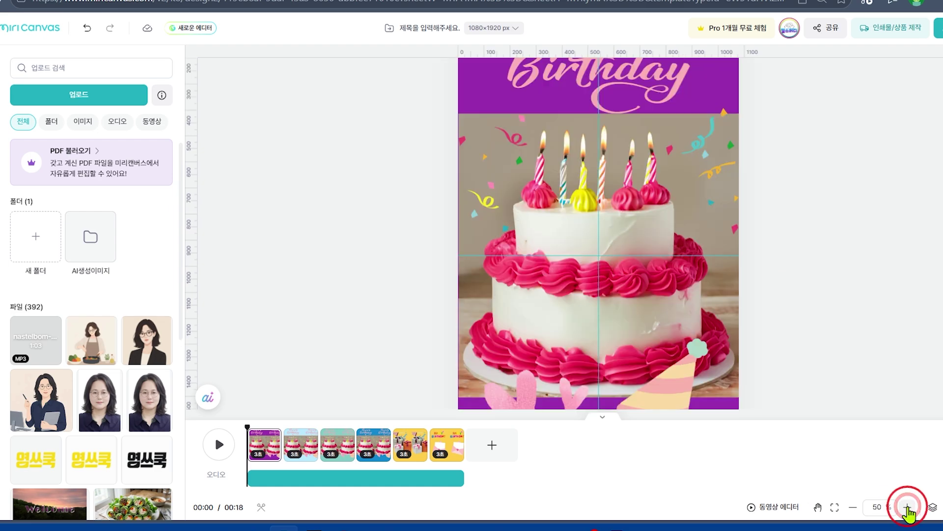
click(854, 507)
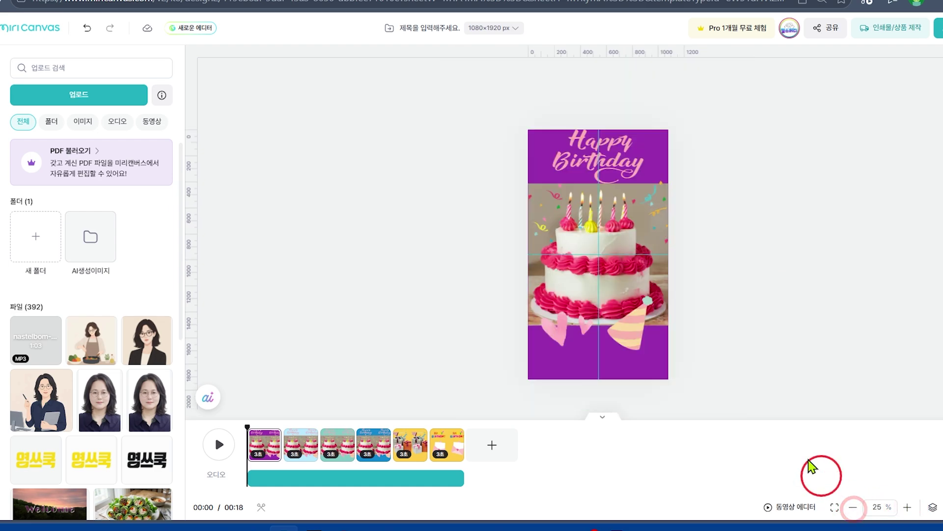
scroll(755, 303, up, 1)
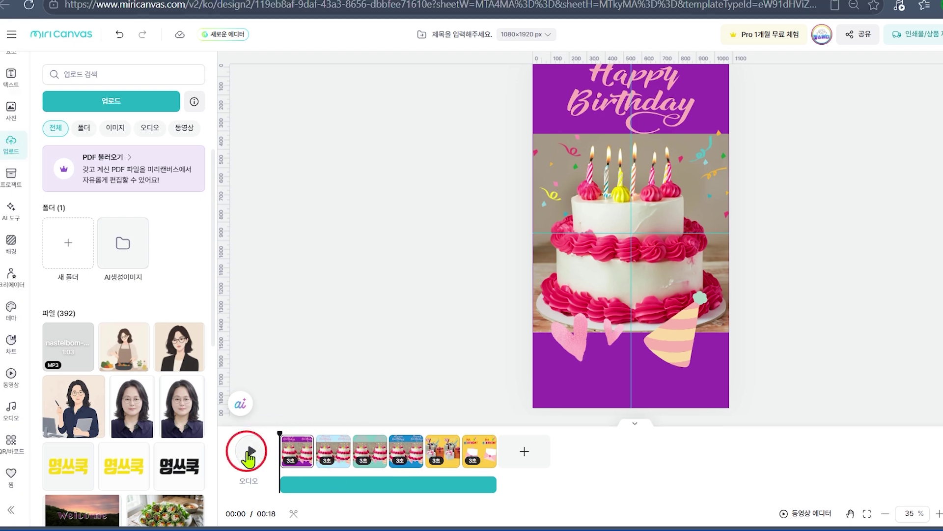
- Start playback, adjust the computer's sound volume while the music runs, and return the playhead to the start
click(249, 452)
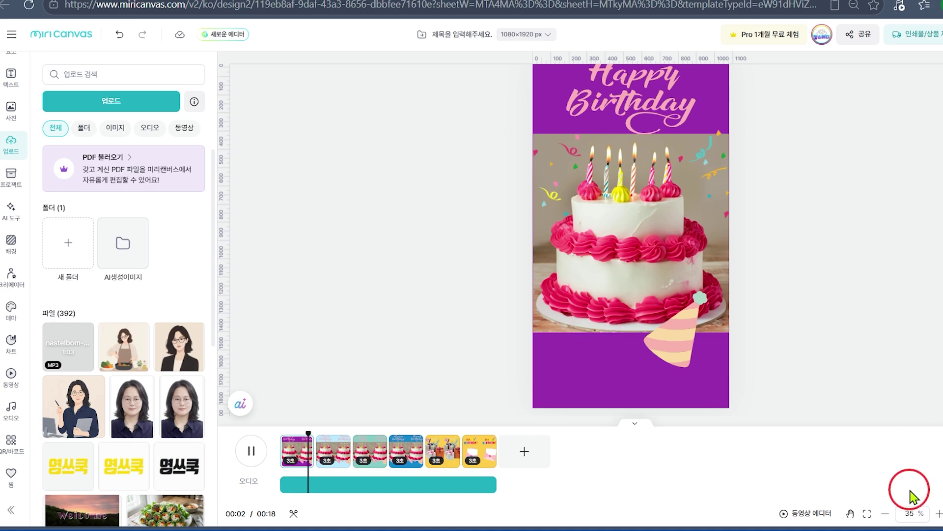
click(931, 529)
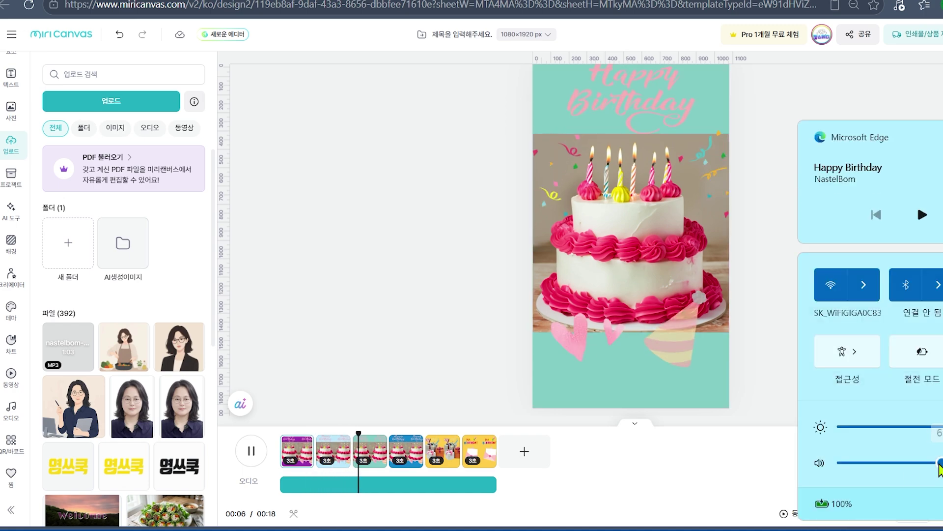
click(674, 459)
drag(380, 432, 259, 434)
click(283, 435)
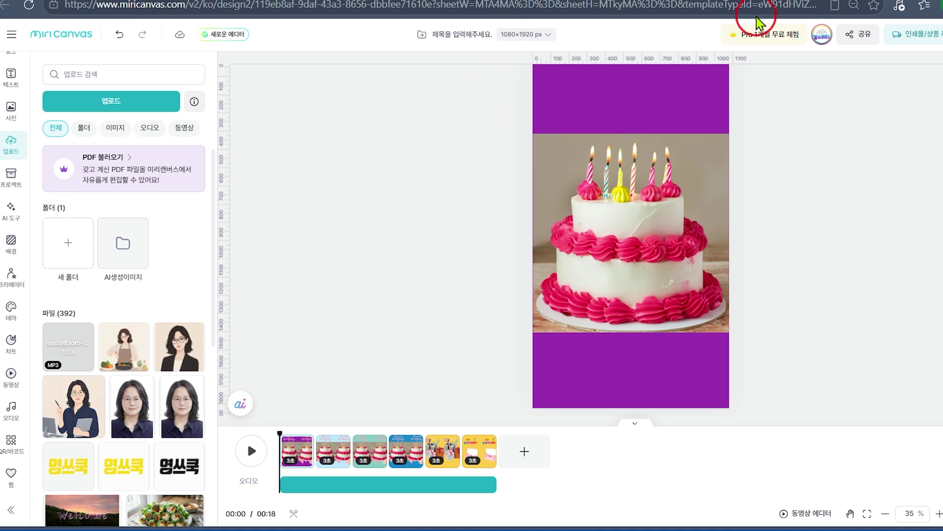
- Replay the video with music through to the last page, and move the playhead back to the first page
click(250, 455)
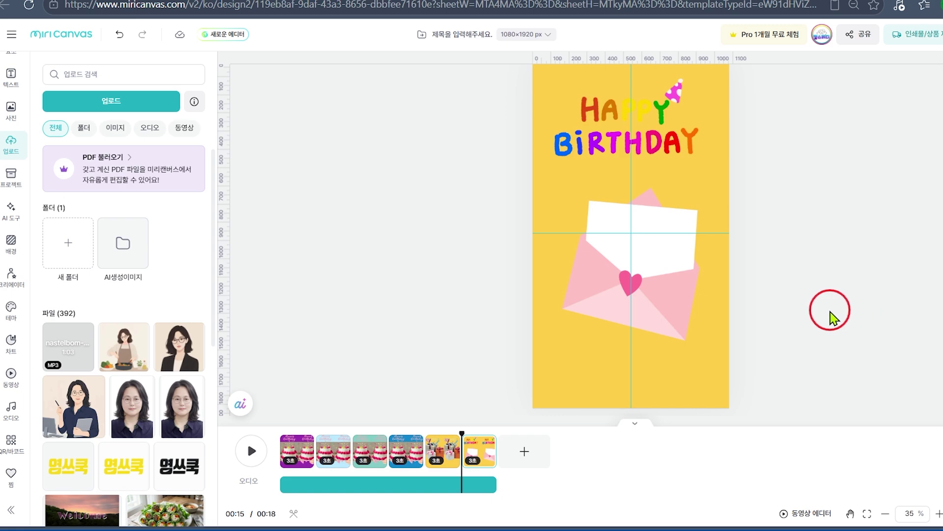
drag(453, 432, 284, 436)
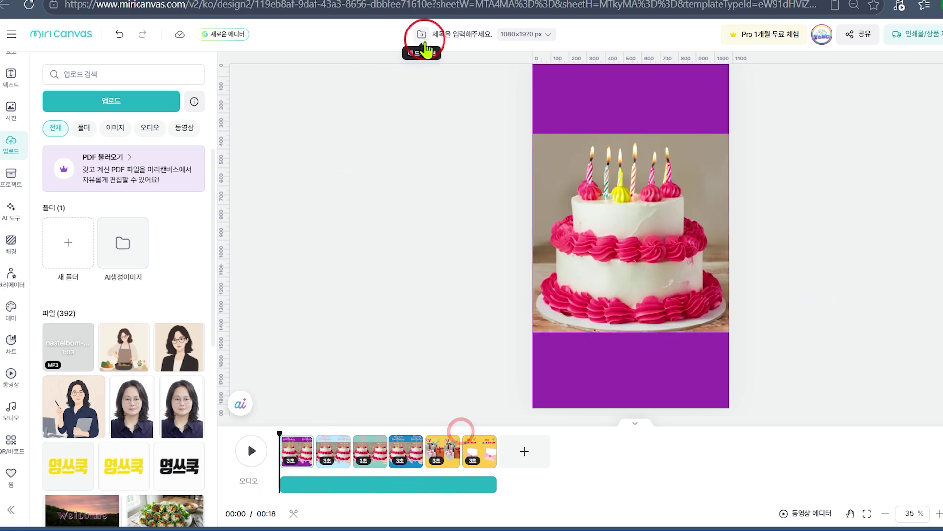
click(301, 434)
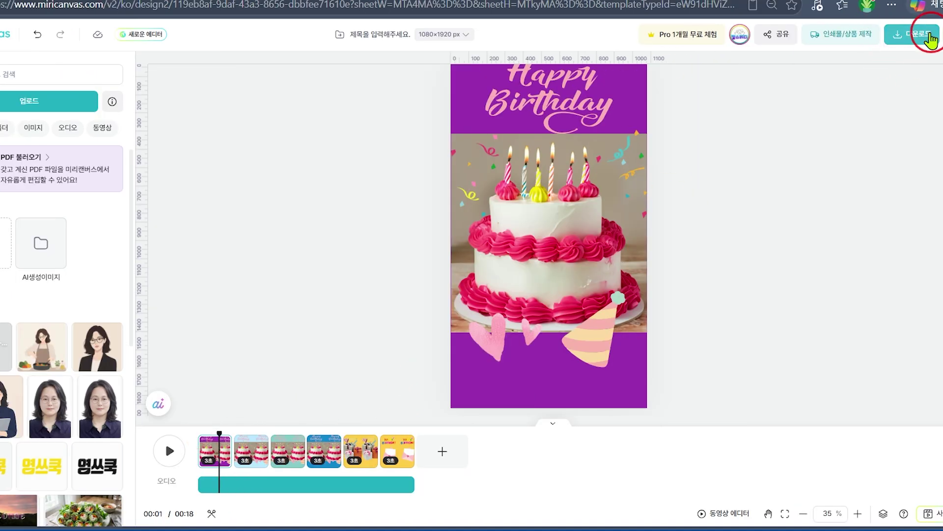
- Download all pages (1–6) as an MP4 video and show the downloaded file in its folder
click(917, 43)
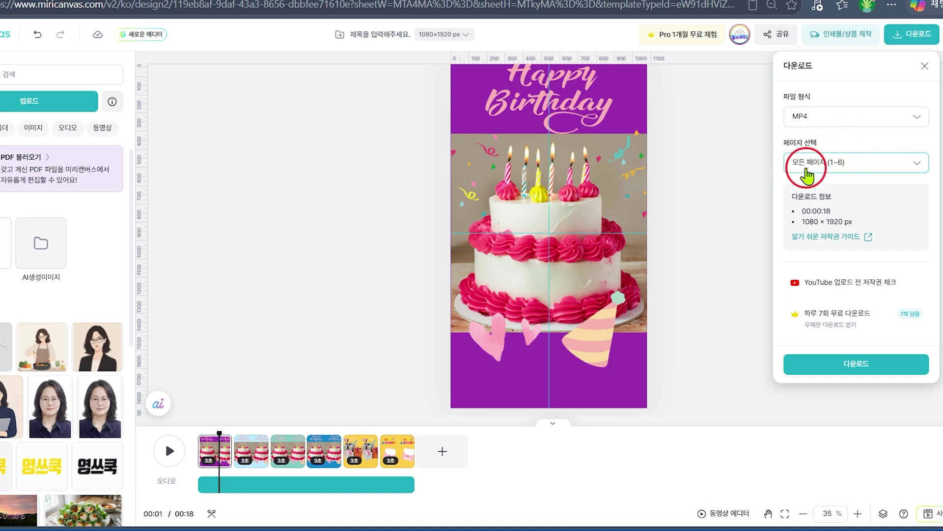
click(857, 362)
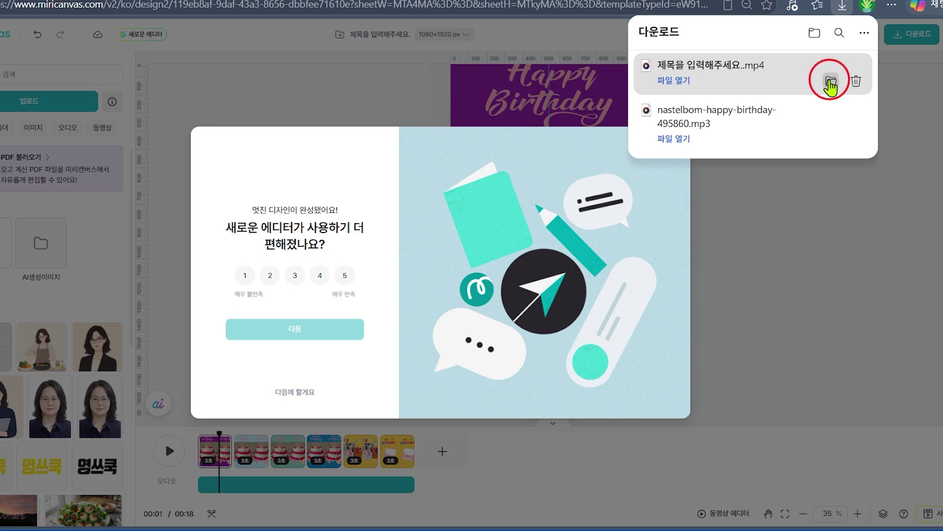
click(831, 81)
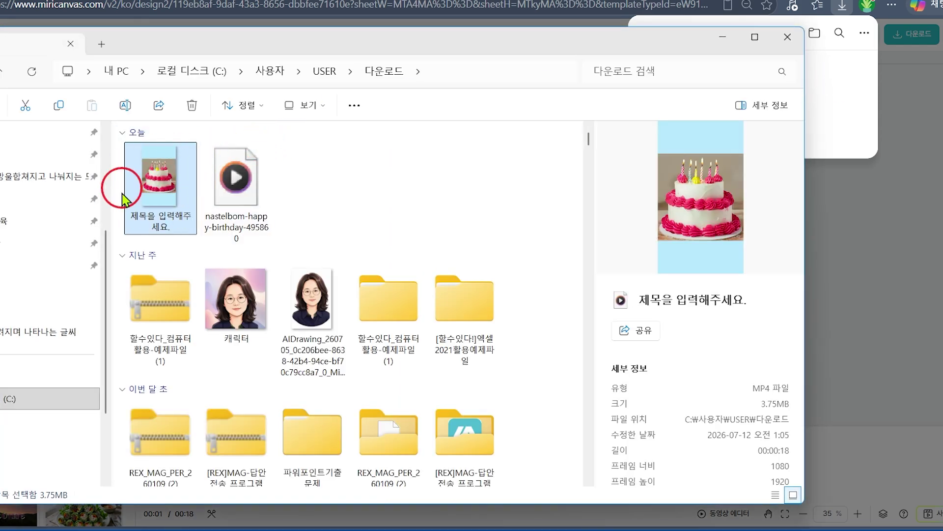
- Close the downloads folder window and play the downloaded MP4 to check the finished video
click(787, 37)
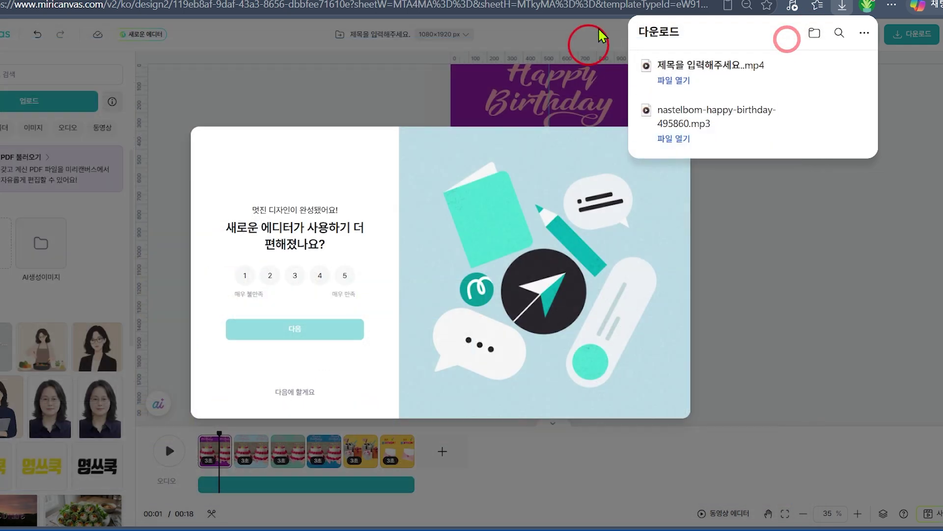
click(647, 74)
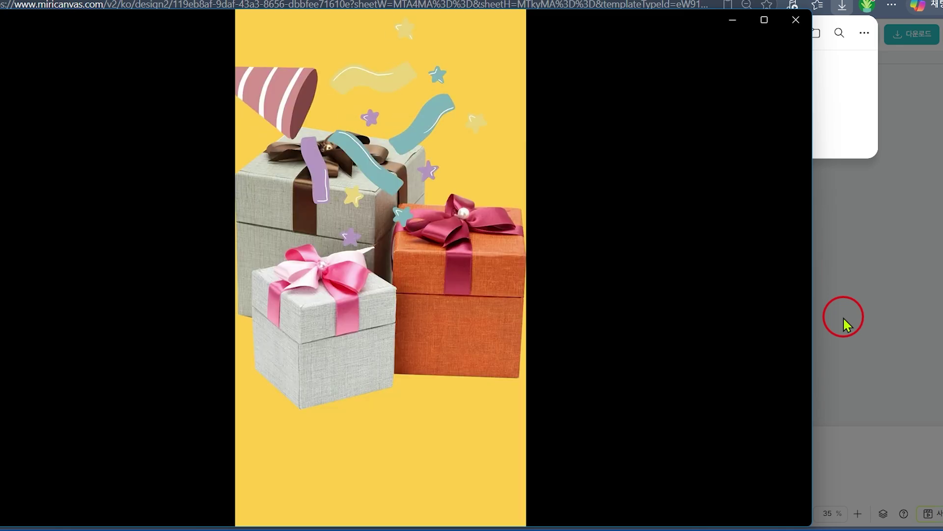
mouse_move(266, 347)
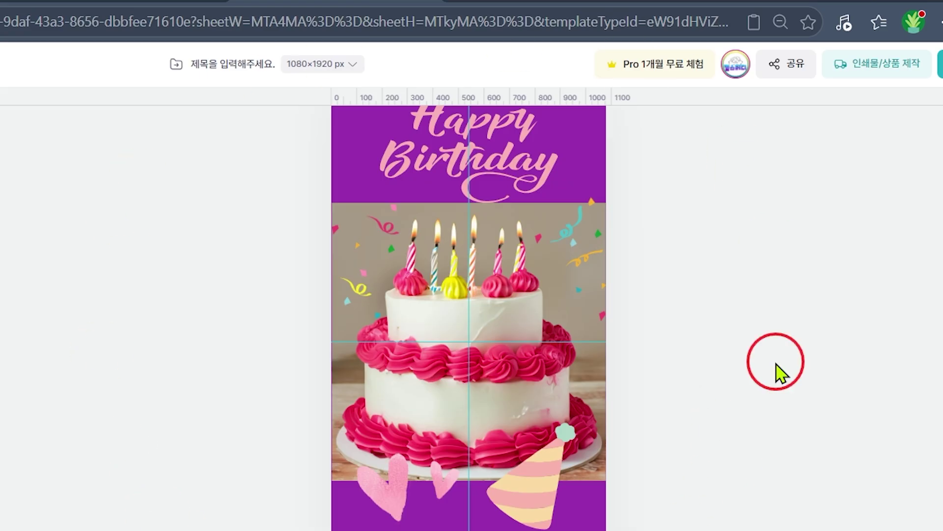
- Rename the design as 생일쇼츠영상
click(215, 64)
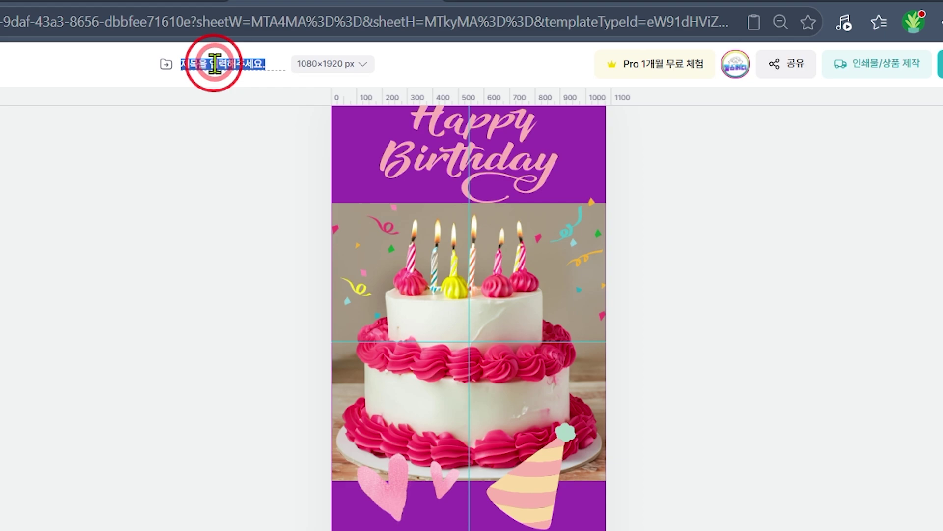
text(생일쇼츠영상)
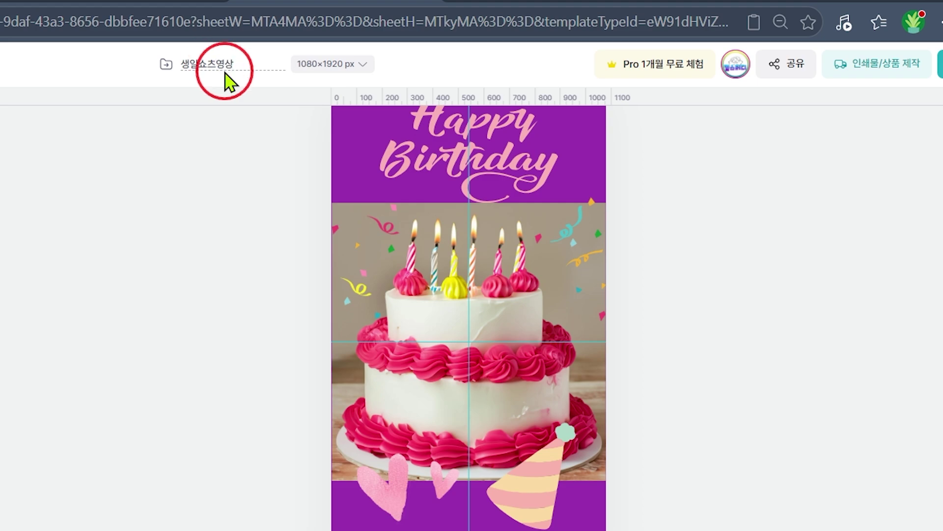
click(131, 197)
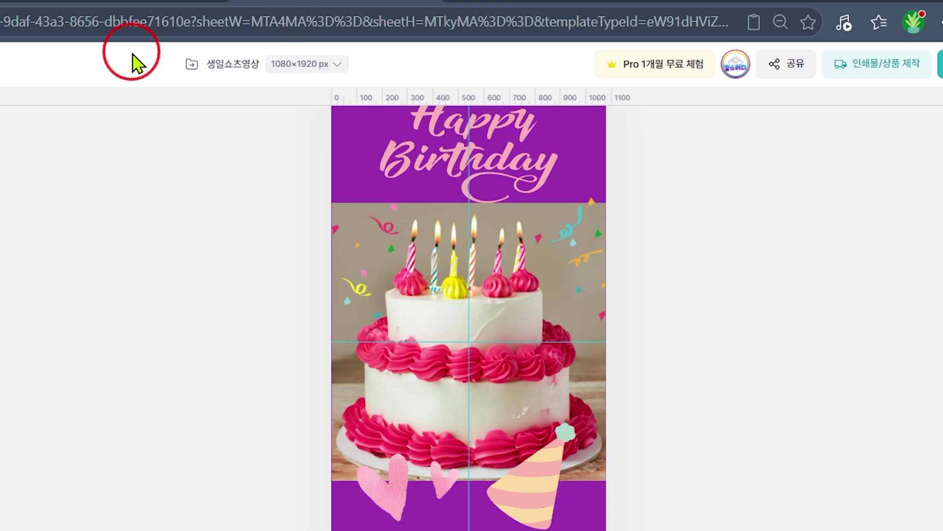
click(90, 318)
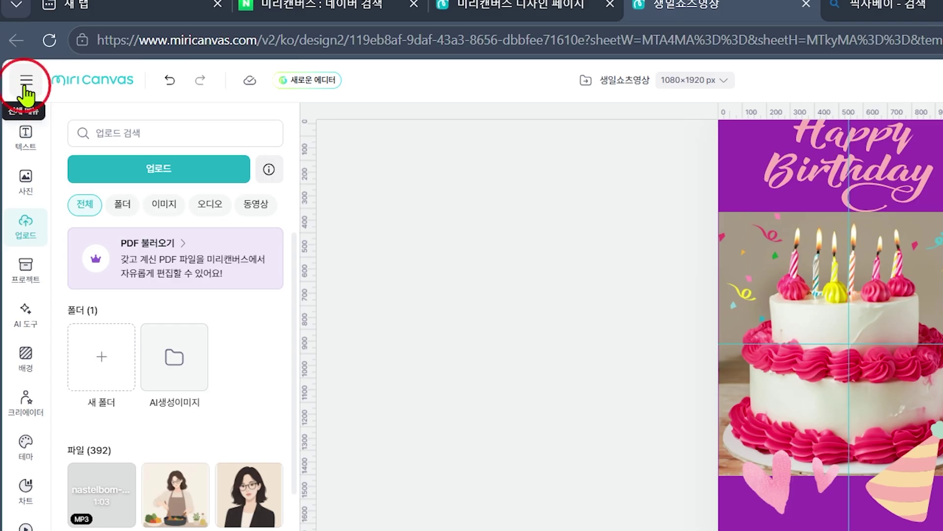
- Go to the workspace's 내 드라이브, show only designs, and reopen the 생일쇼츠영상 design for editing
click(22, 82)
click(110, 185)
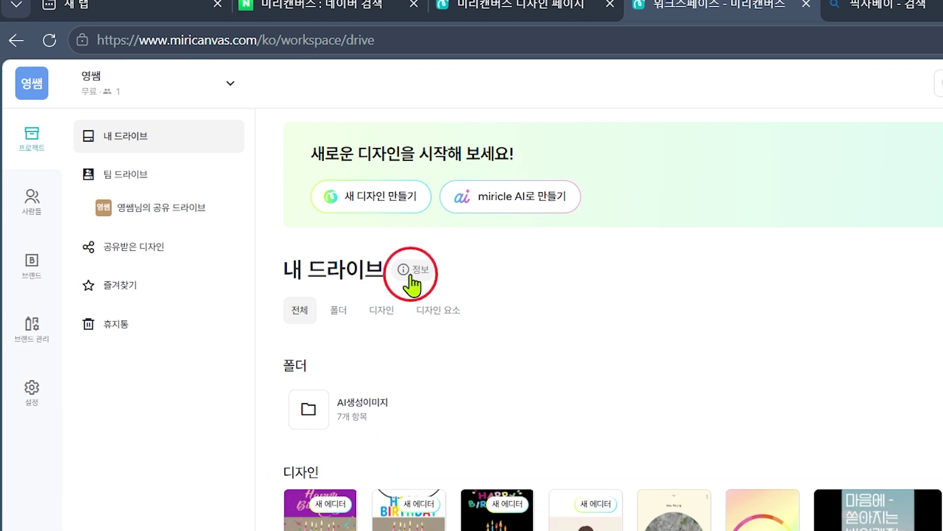
click(386, 312)
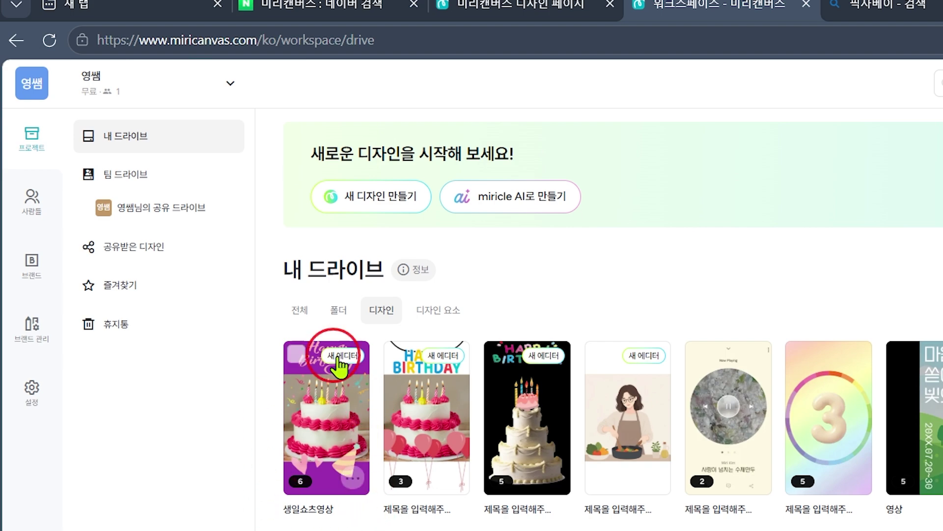
click(337, 436)
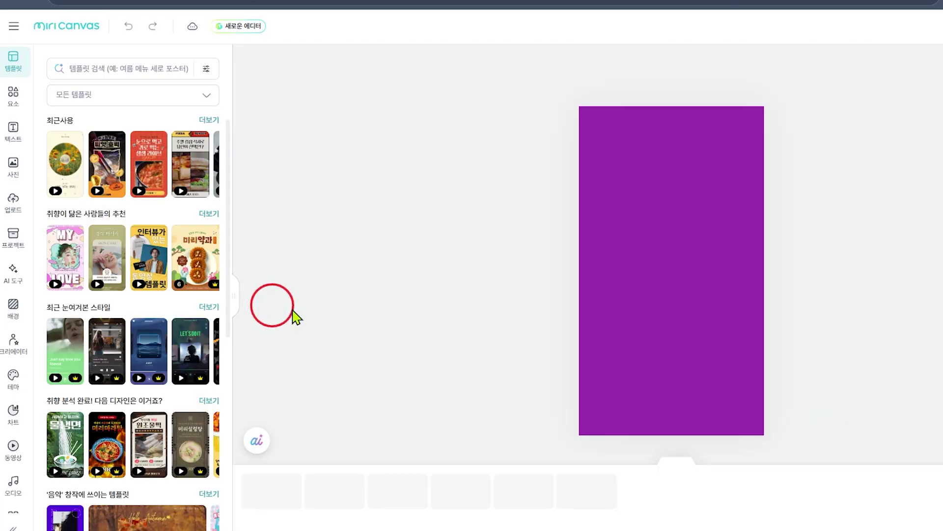
- Look through the reopened design's pages on the timeline from the first page to the fifth
click(315, 464)
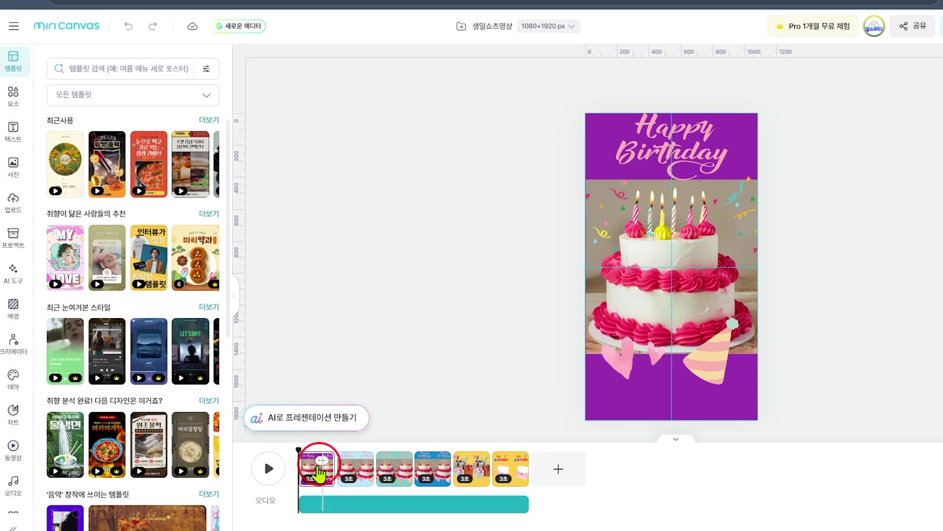
drag(365, 470, 432, 470)
click(469, 471)
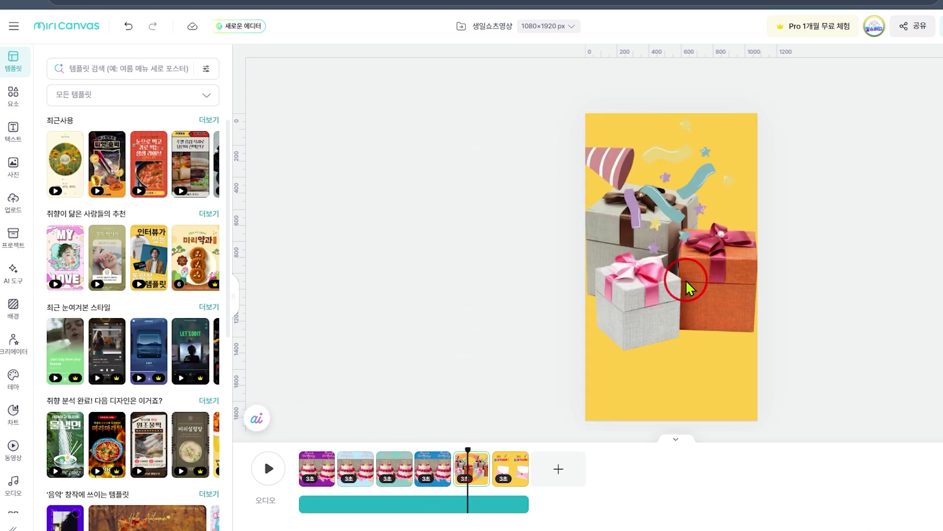